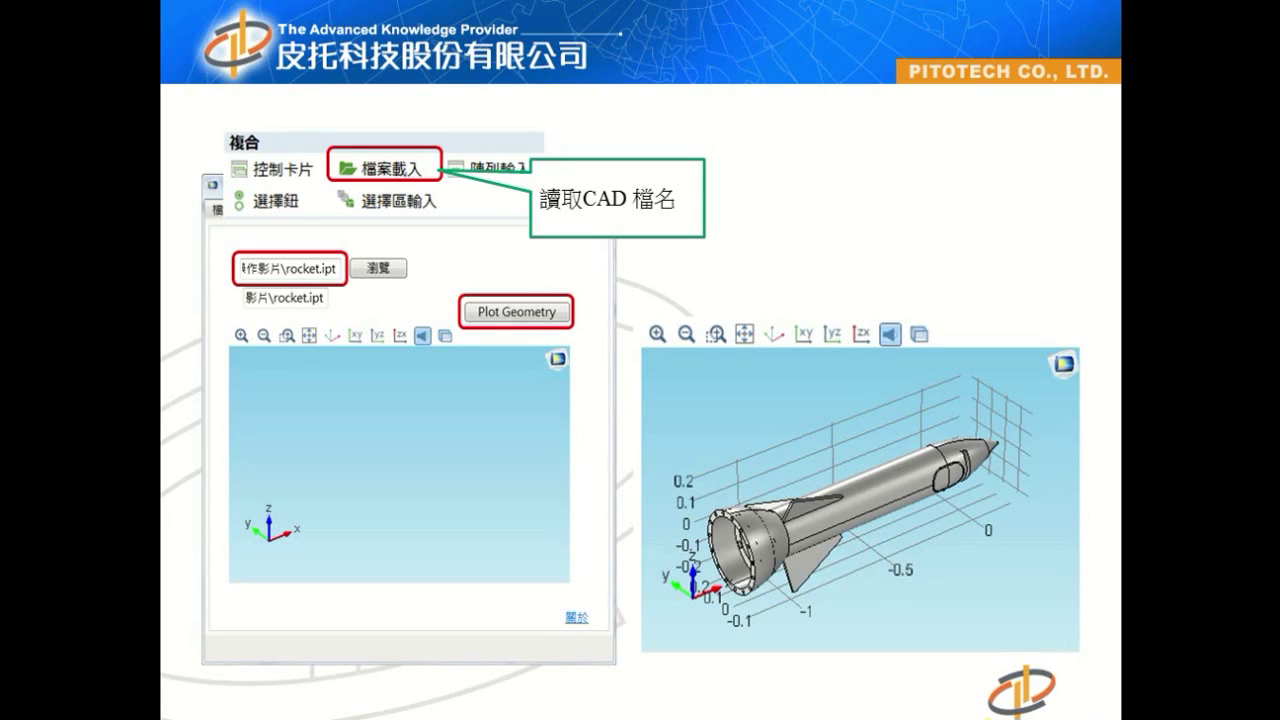
Step: Advance the slide show to the 學習重點 slide
{"action": "key", "text": "Next"}
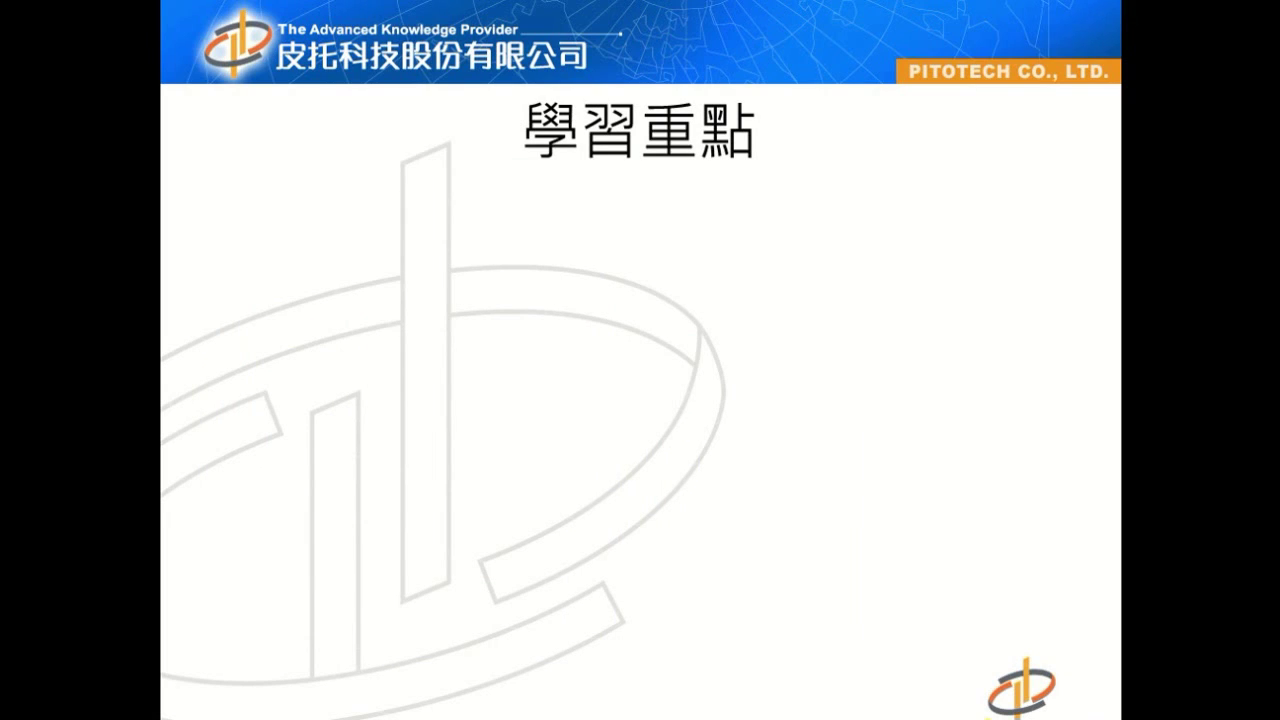
Step: Reveal all three learning-point bullets, then end the slide show
{"action": "key", "text": "Page_Down"}
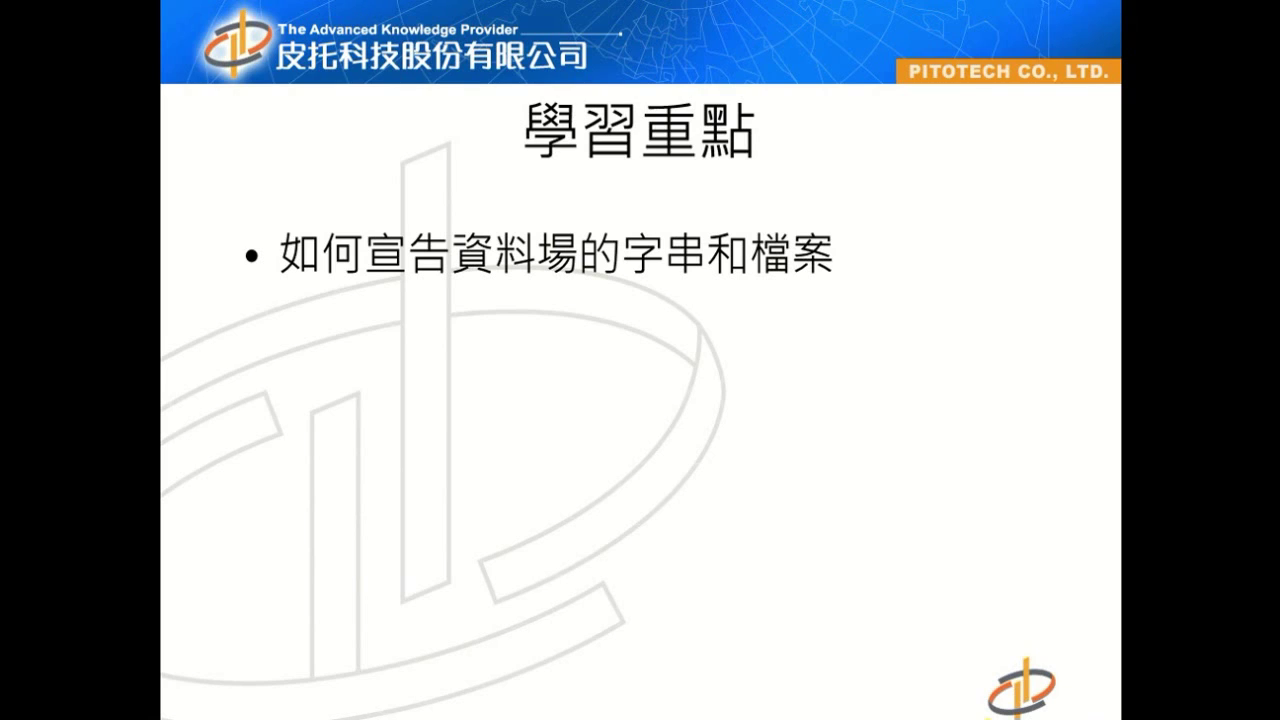
{"action": "key", "text": "Page_Down"}
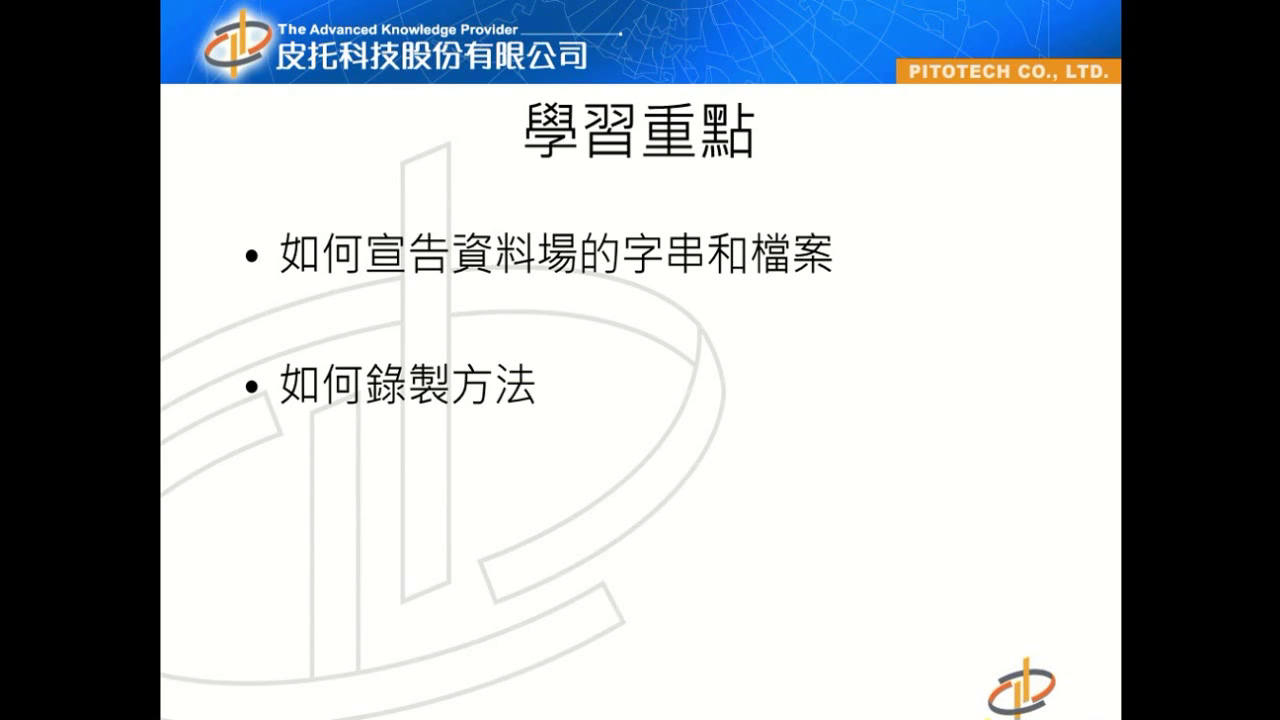
{"action": "key", "text": "Page_Down"}
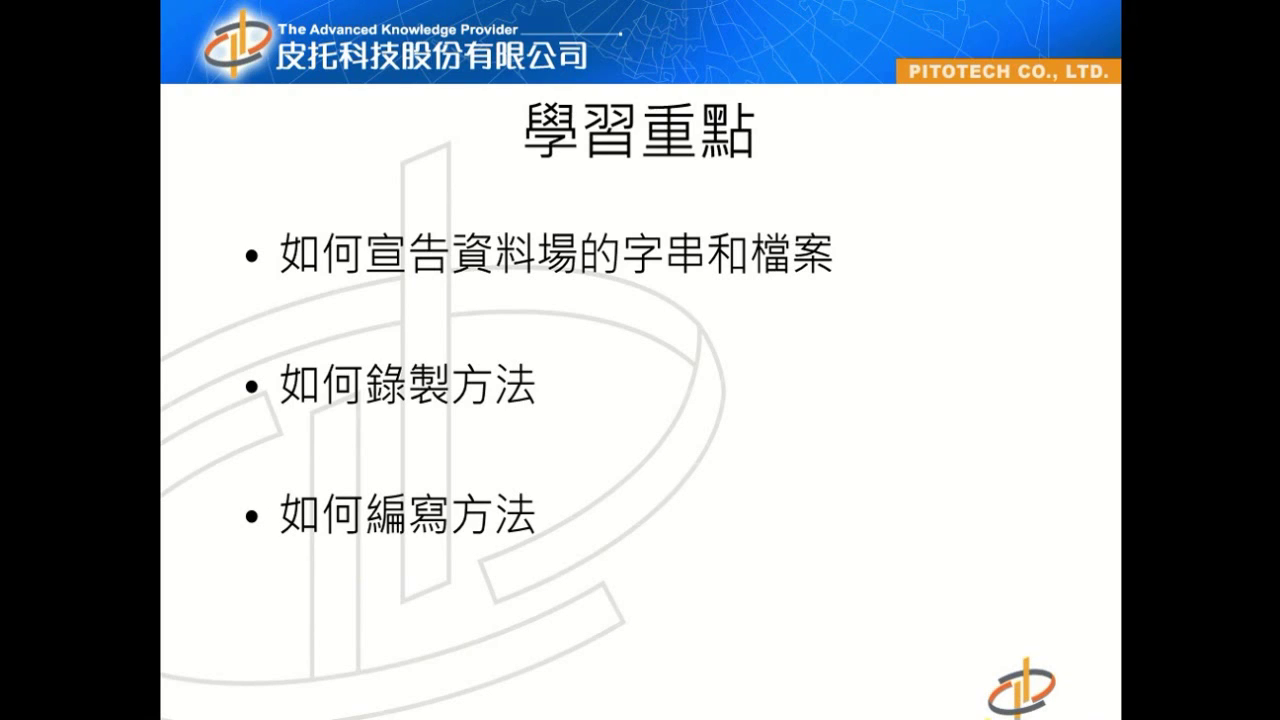
{"action": "key", "text": "Escape"}
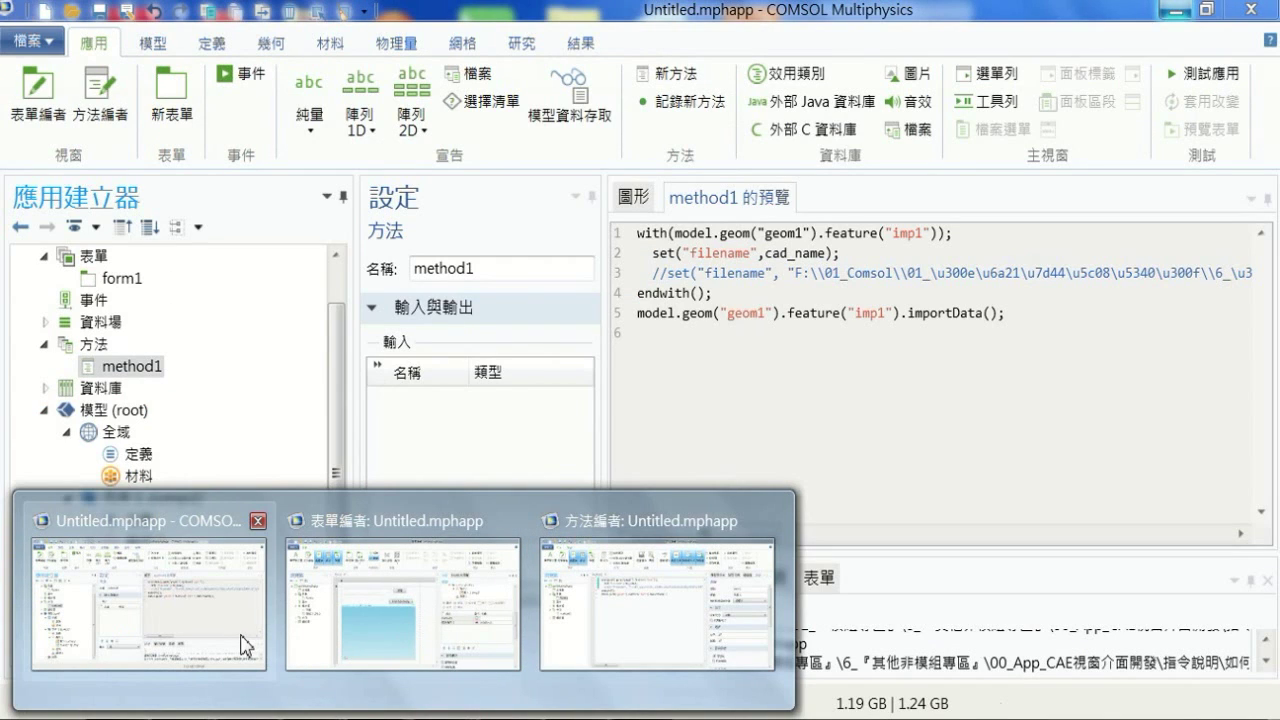
Step: In COMSOL, start a new model in the Model Wizard with a 3D space dimension
{"action": "left_click", "coordinate": [245, 645]}
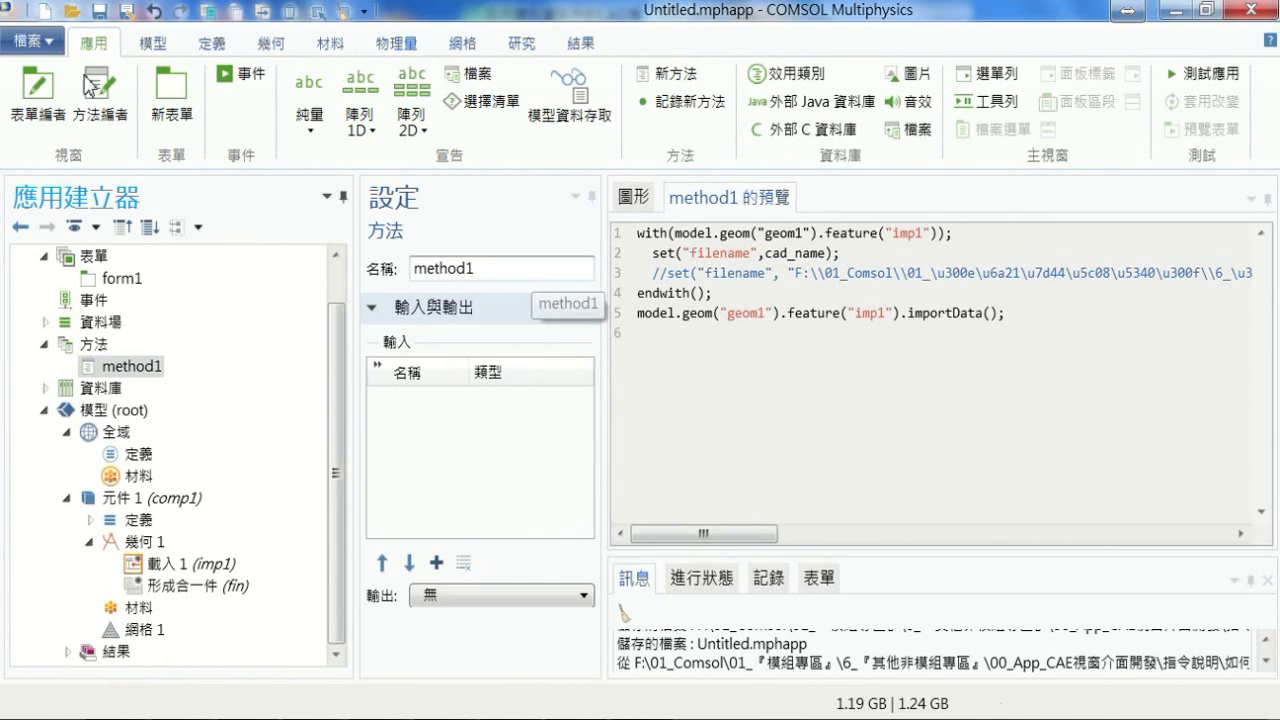
{"action": "left_click", "coordinate": [33, 41]}
{"action": "left_click", "coordinate": [50, 74]}
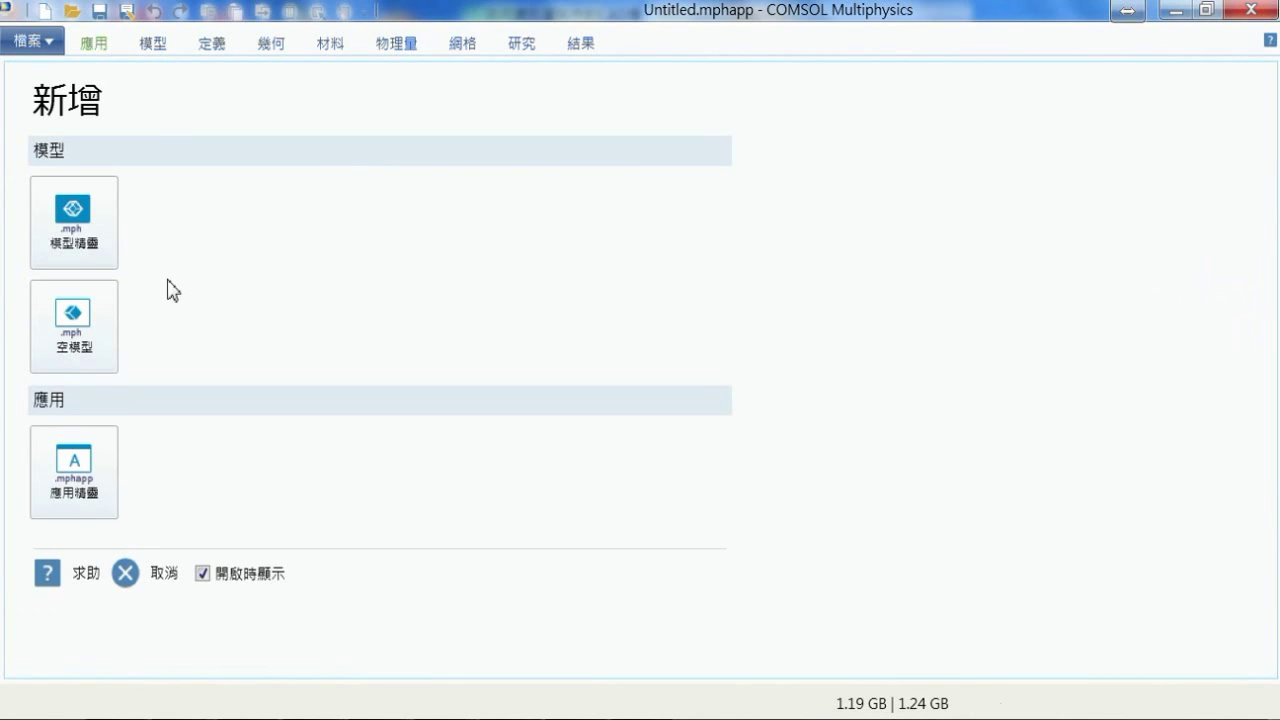
{"action": "left_click", "coordinate": [104, 246]}
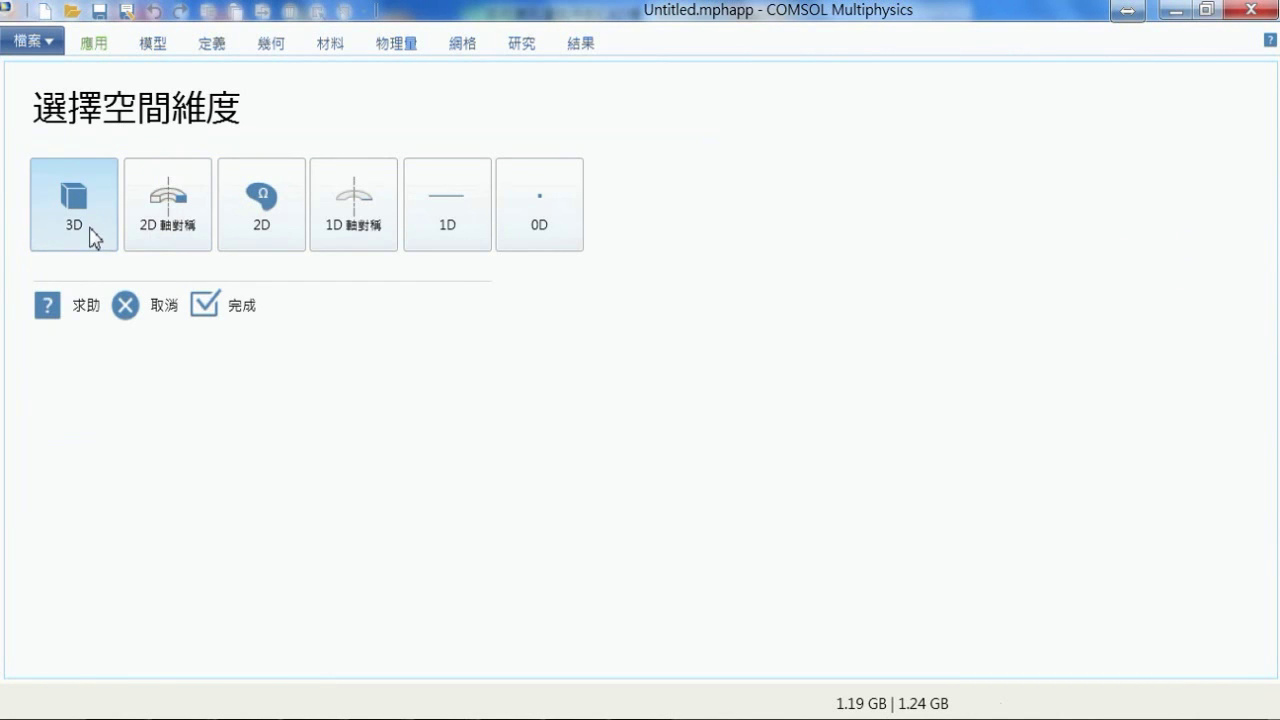
{"action": "left_click", "coordinate": [92, 238]}
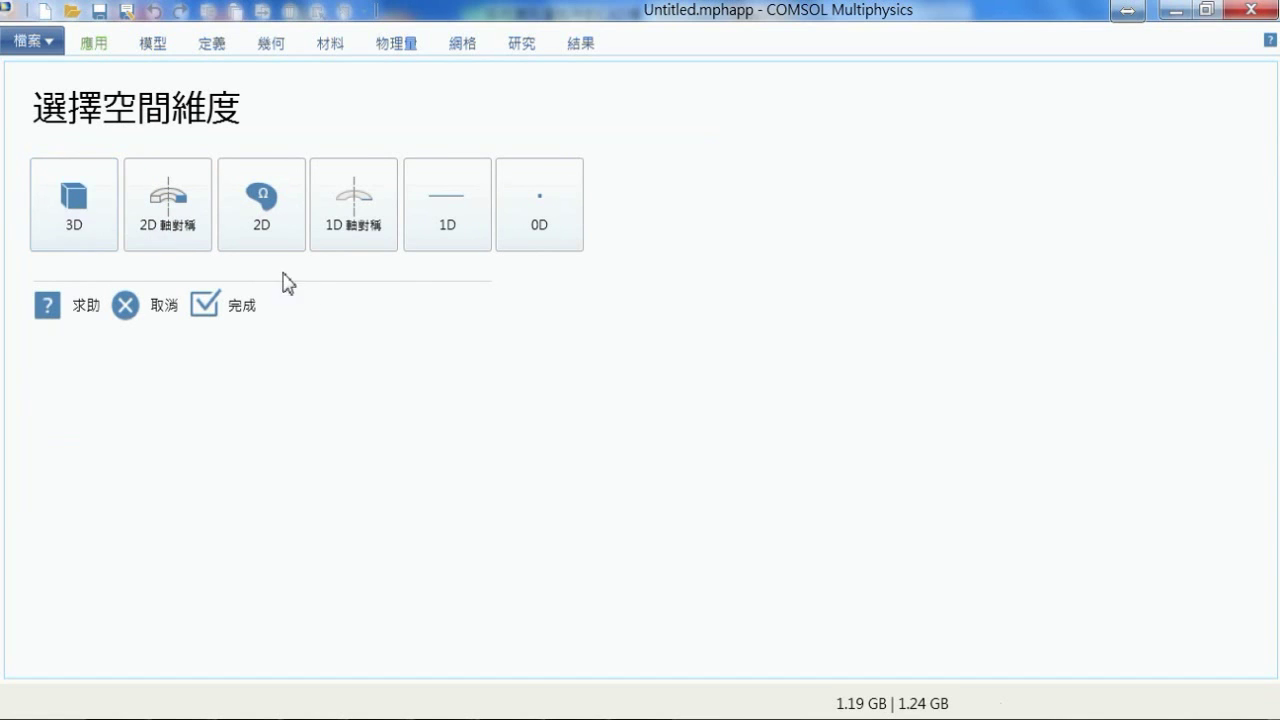
{"action": "left_click", "coordinate": [57, 203]}
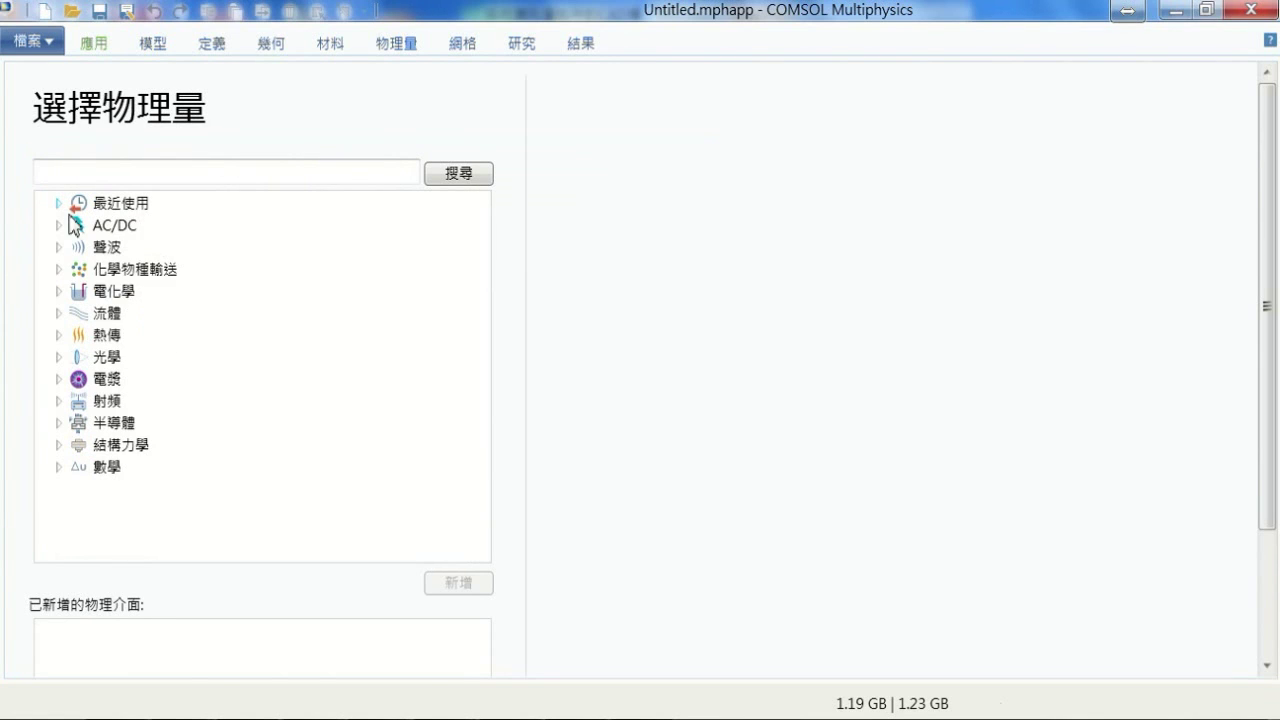
Step: Add Solid Mechanics (solid), finish without a study, and decline saving the old file
{"action": "left_click", "coordinate": [58, 445]}
{"action": "left_click", "coordinate": [200, 484]}
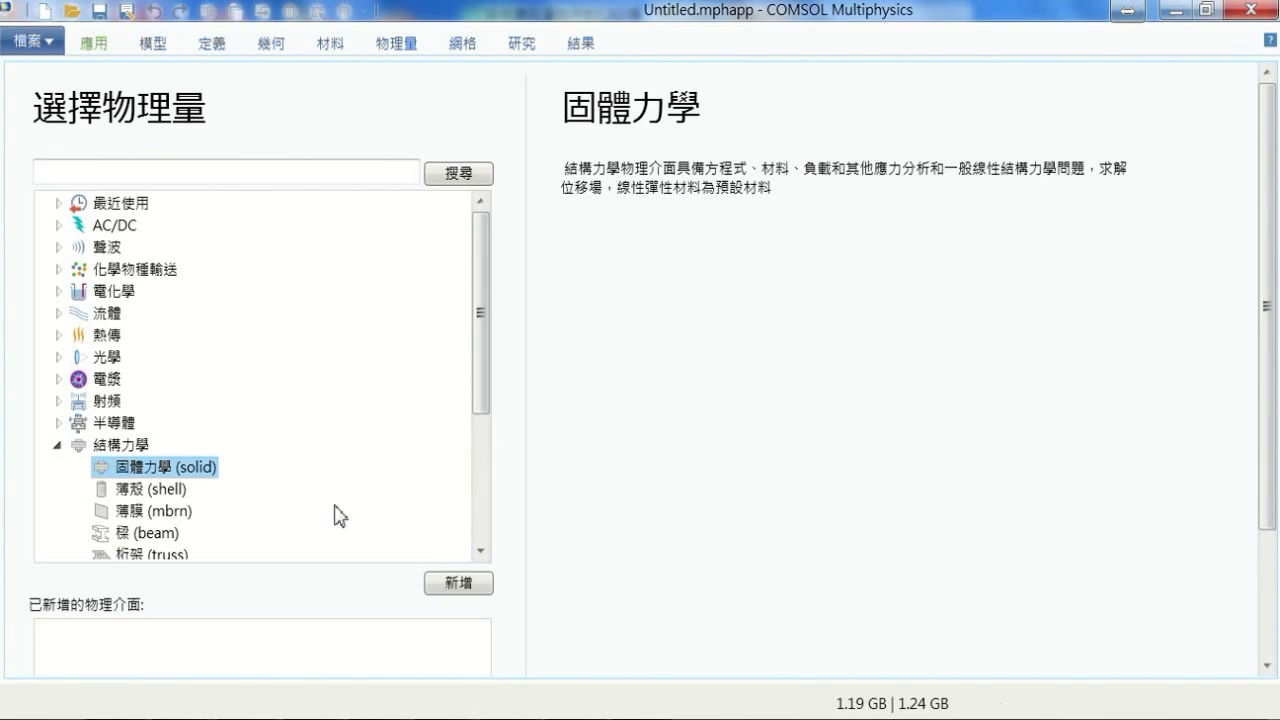
{"action": "left_click", "coordinate": [461, 586]}
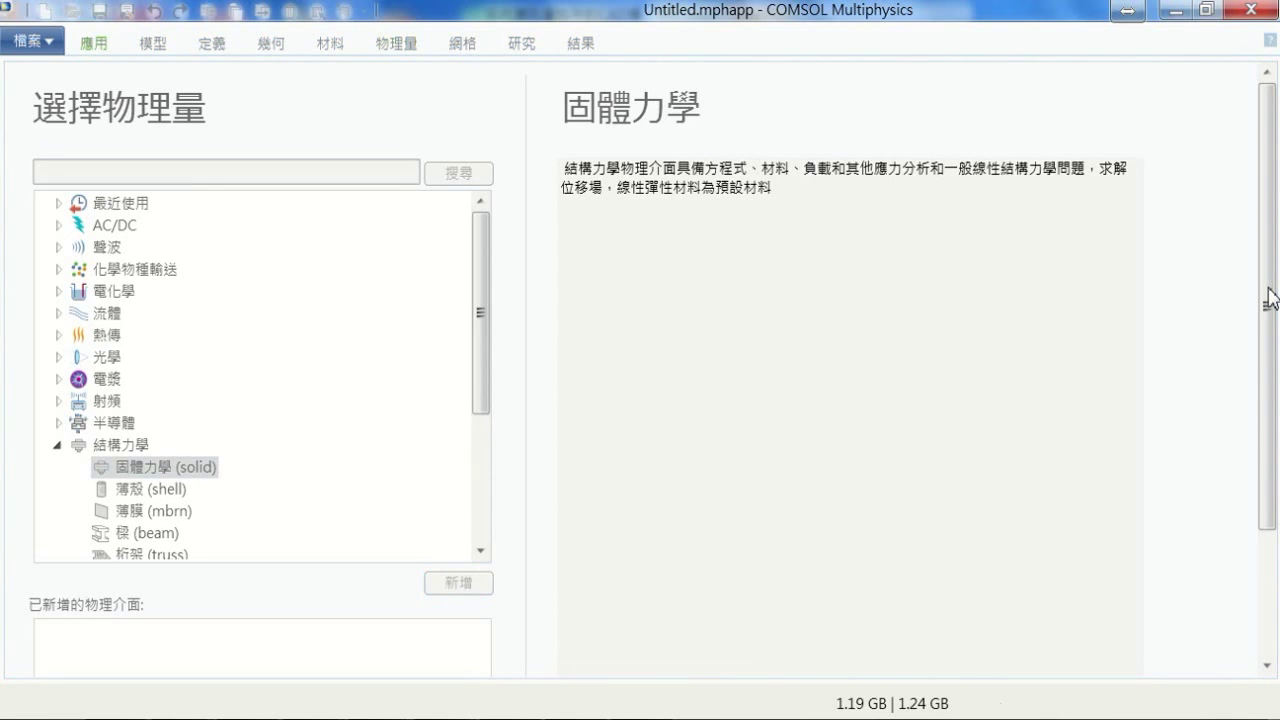
{"action": "left_click_drag", "start_coordinate": [1263, 509], "coordinate": [1272, 635]}
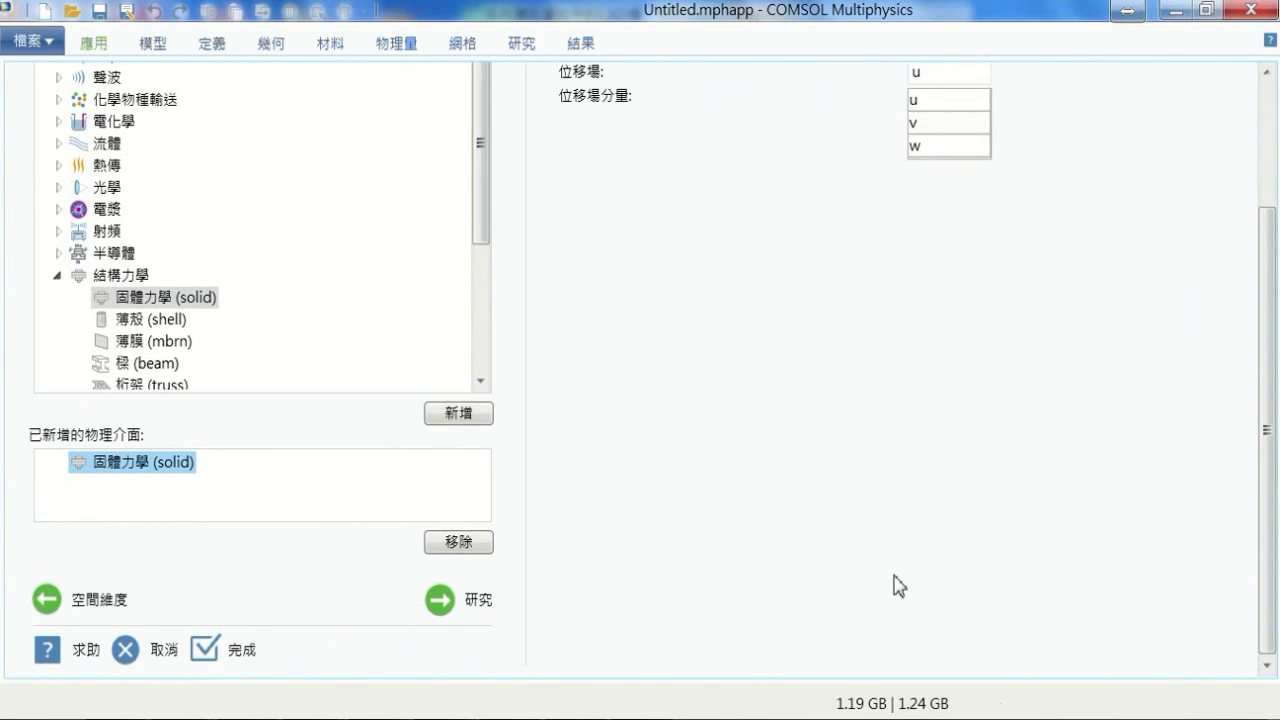
{"action": "left_click", "coordinate": [248, 660]}
{"action": "left_click", "coordinate": [680, 474]}
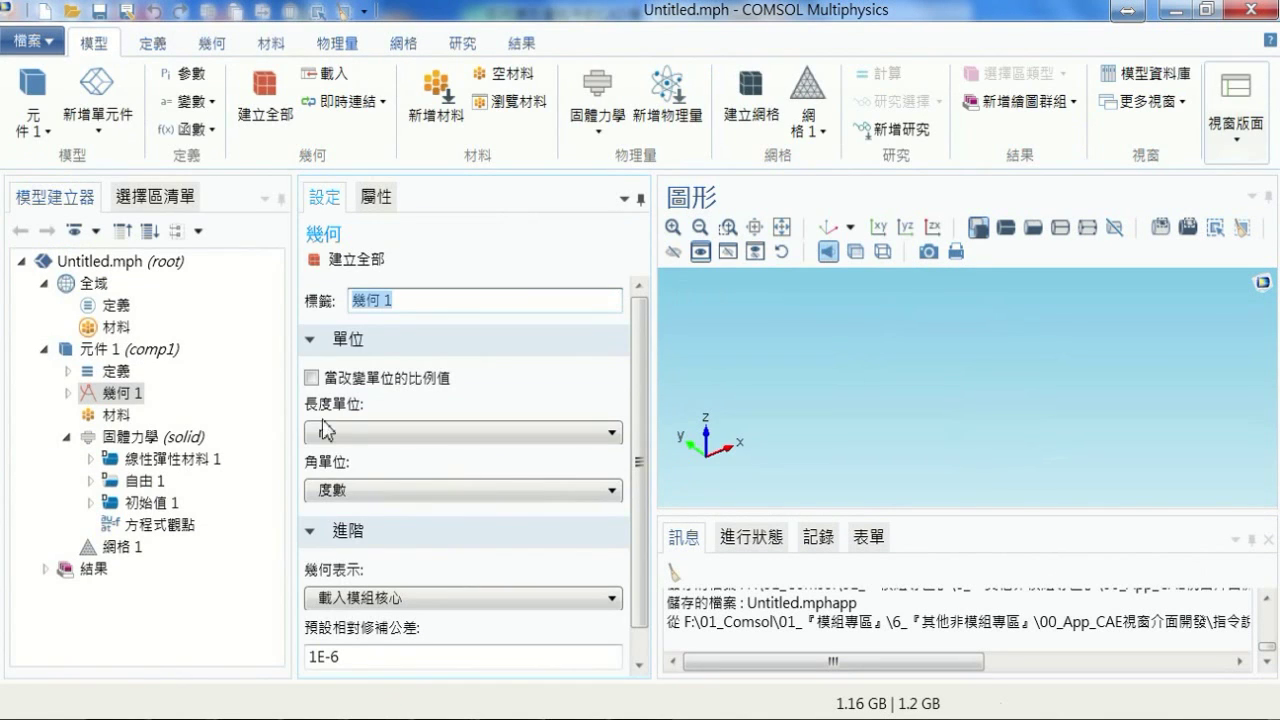
Step: Add an Import node to Geometry 1 and save as application test.mphapp, replacing the existing file
{"action": "right_click", "coordinate": [134, 400]}
{"action": "left_click", "coordinate": [192, 58]}
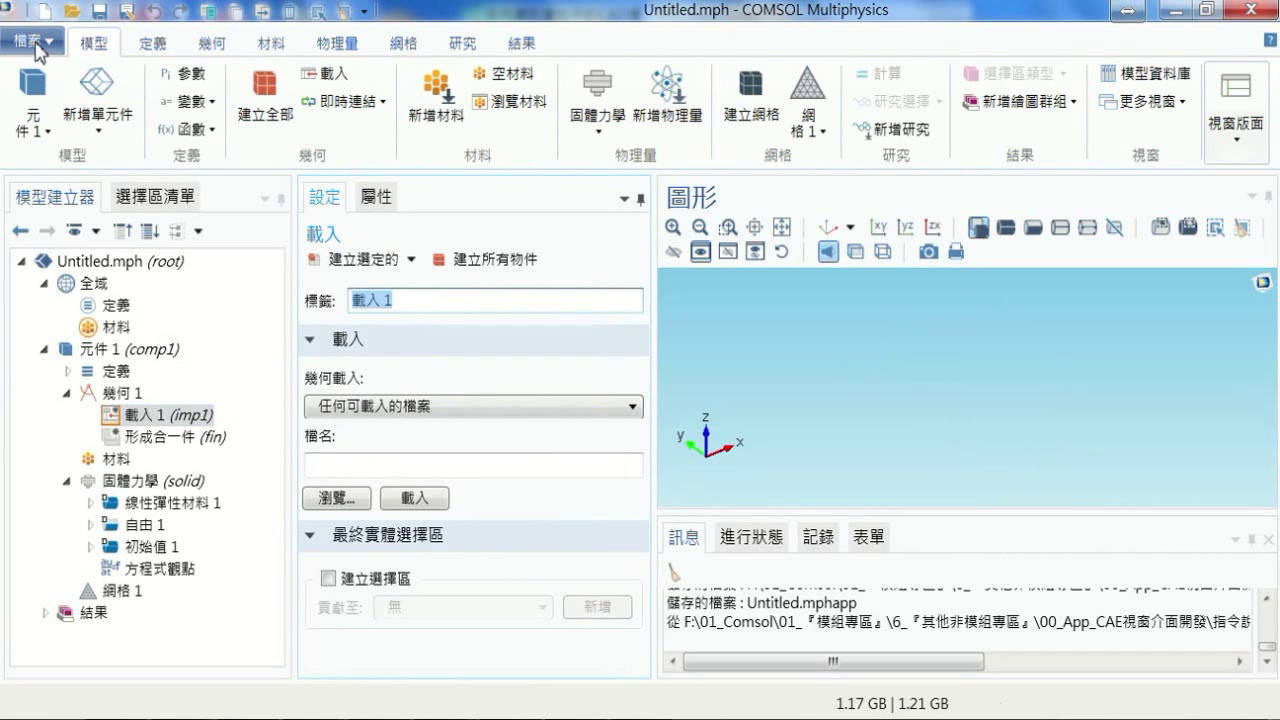
{"action": "left_click", "coordinate": [36, 45]}
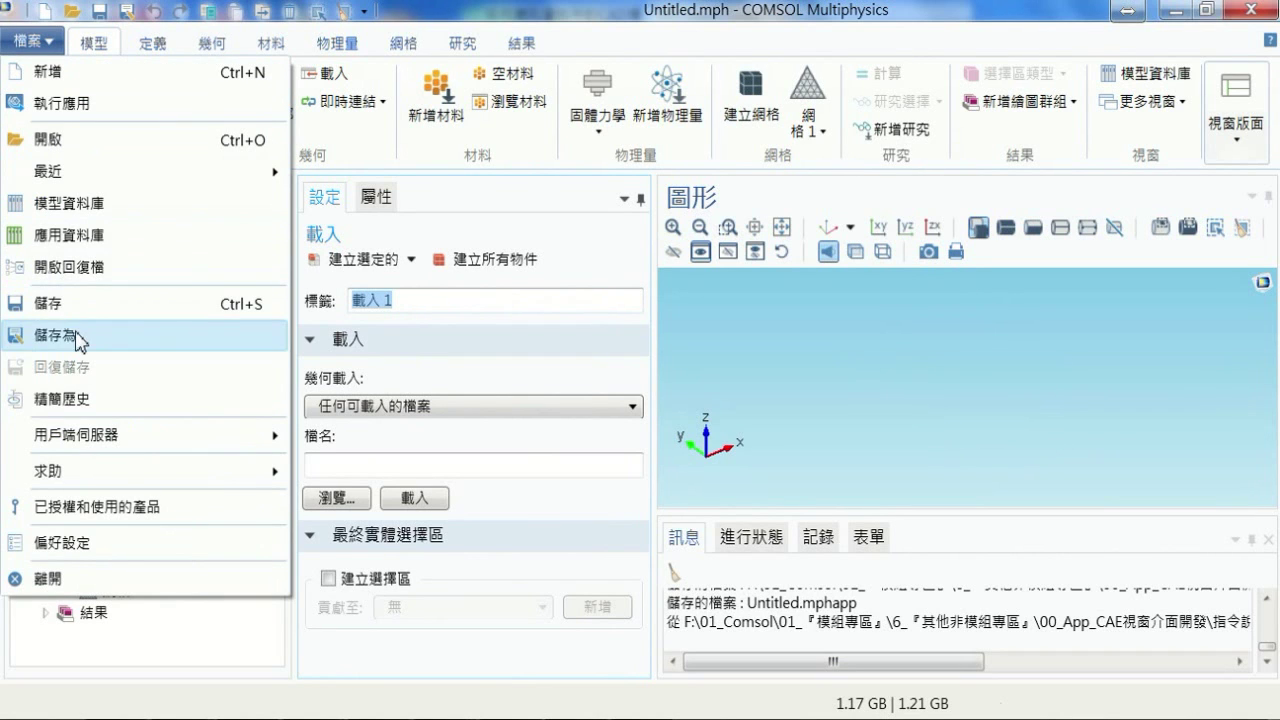
{"action": "left_click", "coordinate": [280, 332]}
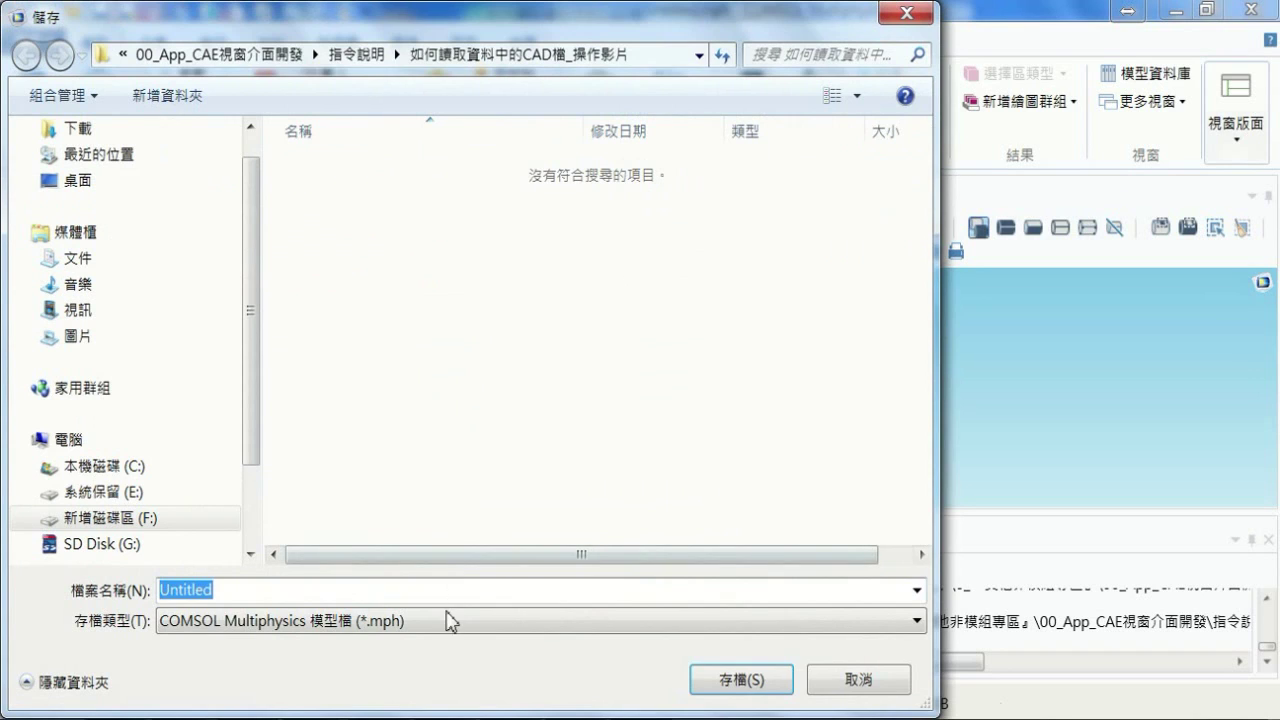
{"action": "left_click", "coordinate": [430, 621]}
{"action": "left_click", "coordinate": [365, 664]}
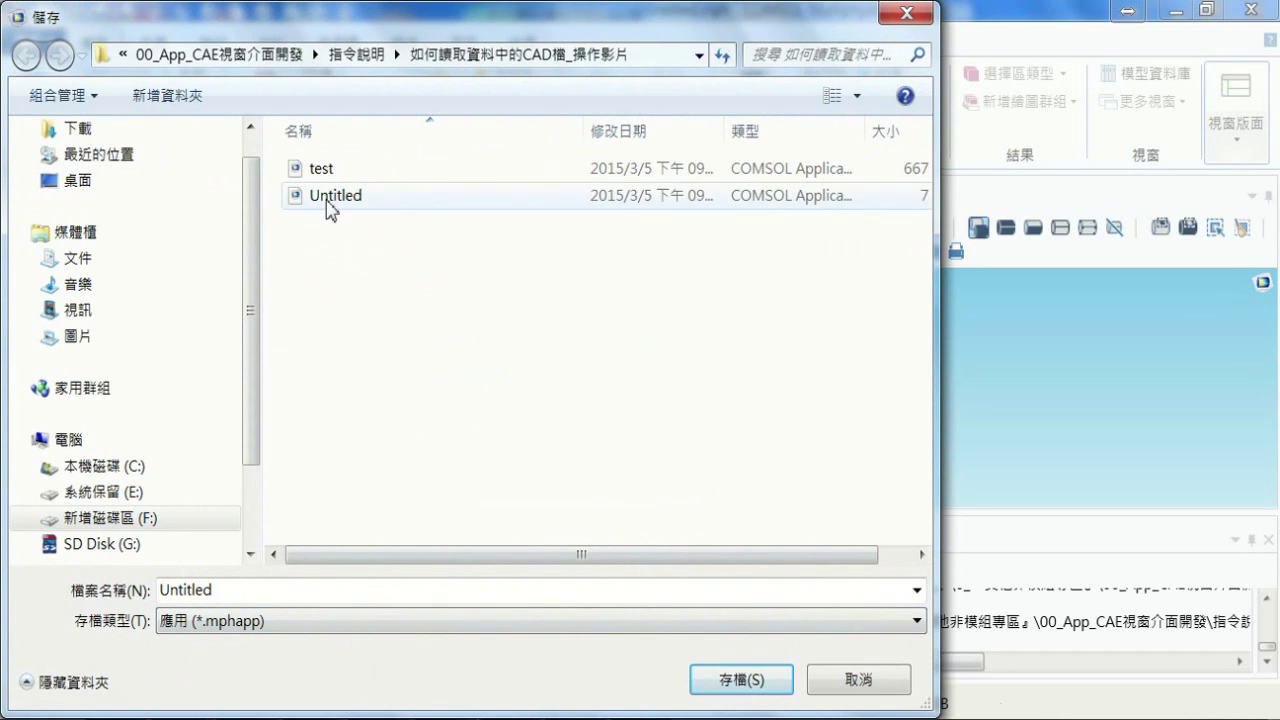
{"action": "left_click", "coordinate": [322, 170]}
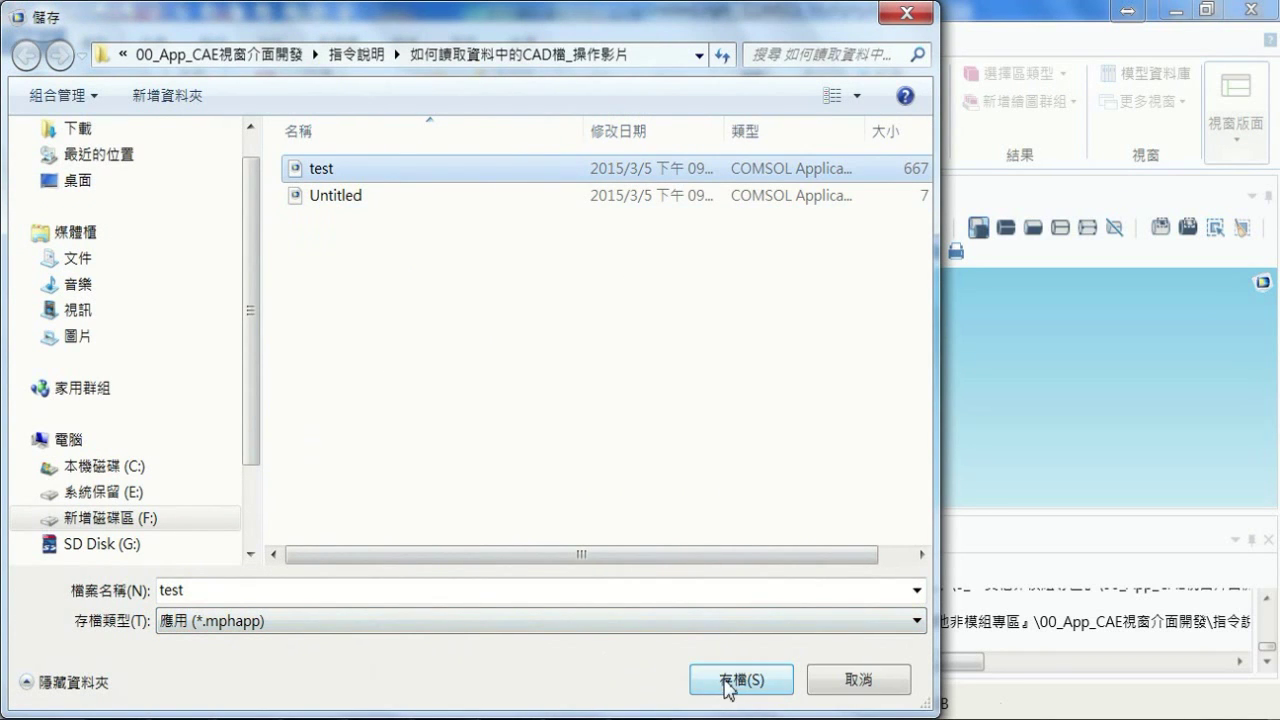
{"action": "left_click", "coordinate": [712, 677]}
{"action": "left_click", "coordinate": [683, 478]}
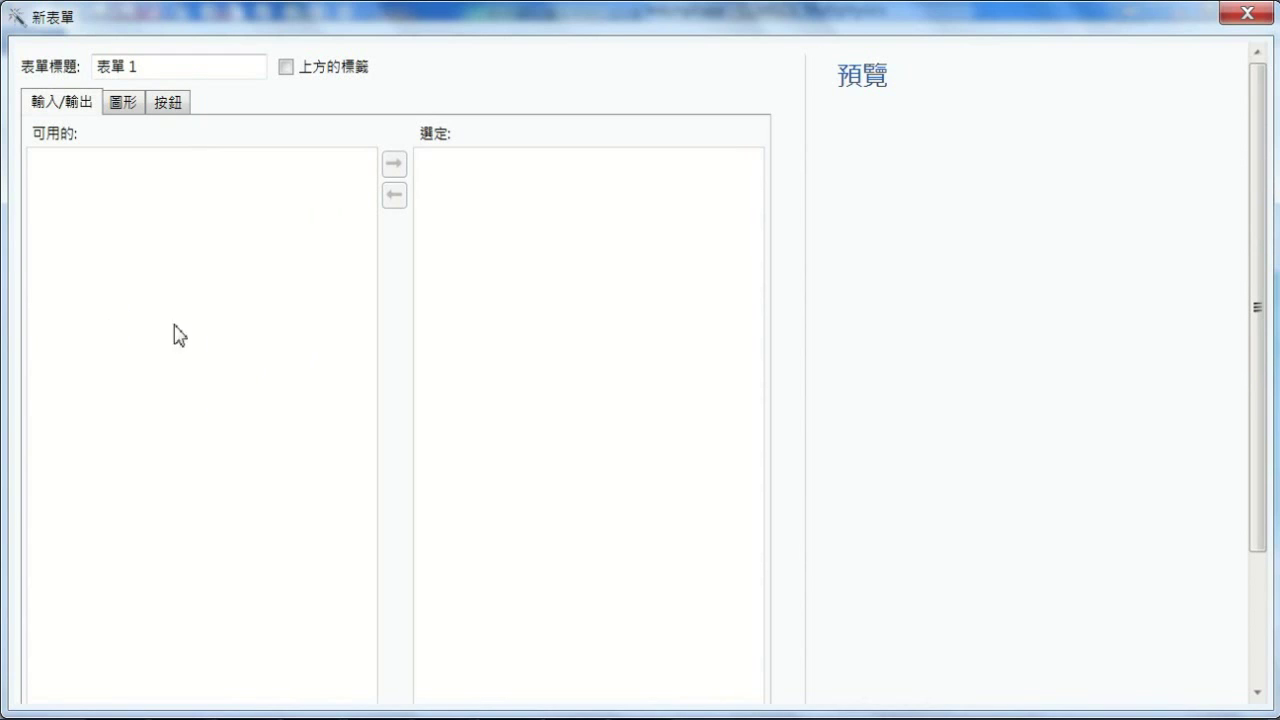
Step: Add a Plot Geometry 1 button to the new form
{"action": "left_click", "coordinate": [172, 104]}
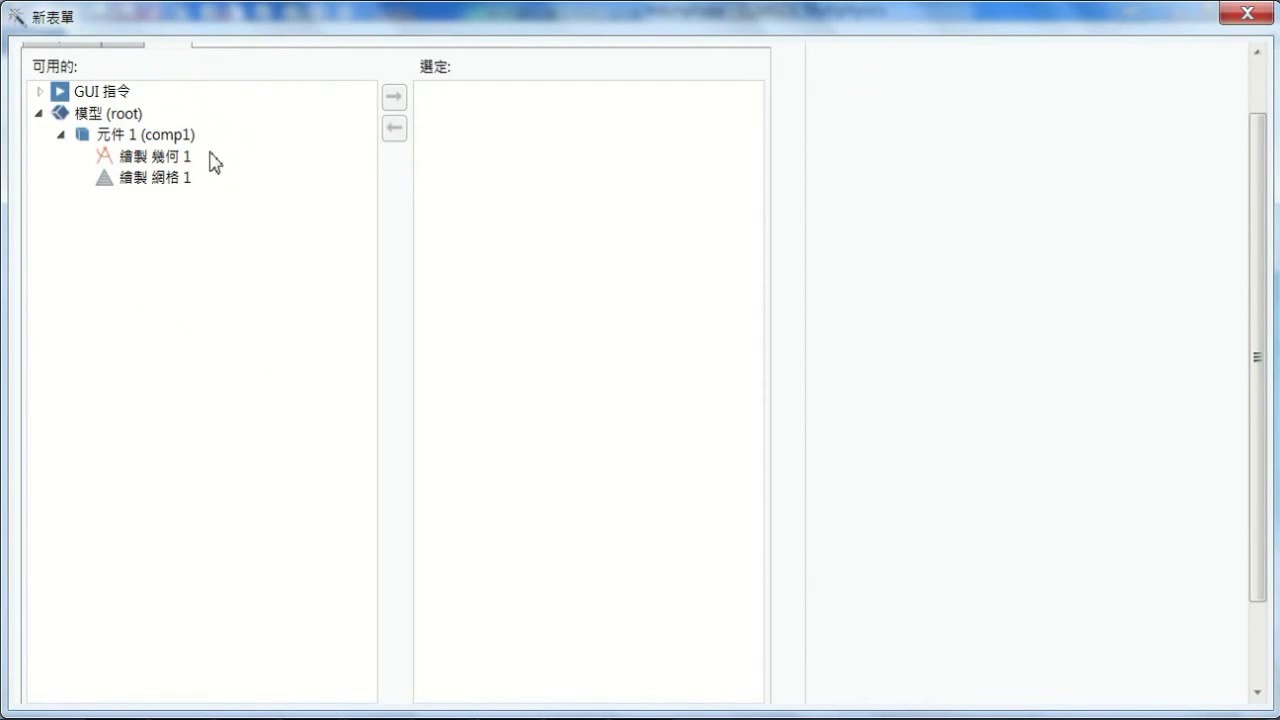
{"action": "left_click", "coordinate": [174, 161]}
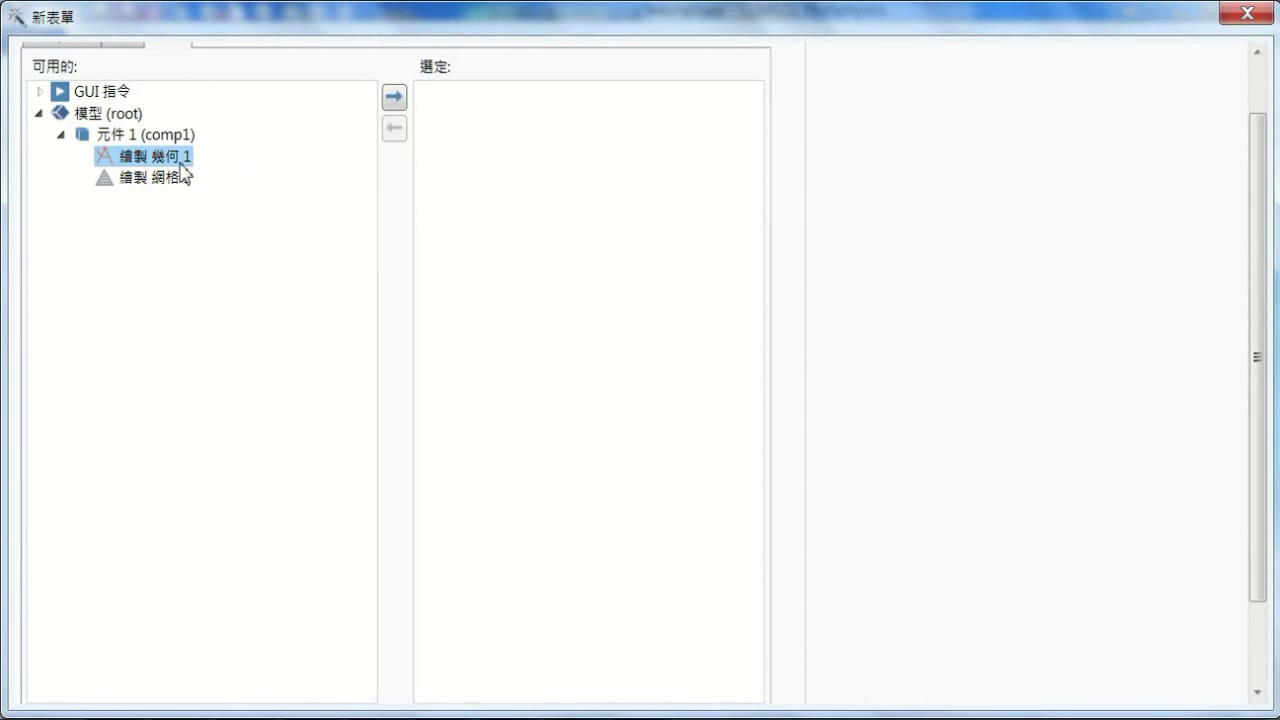
{"action": "left_click", "coordinate": [401, 102]}
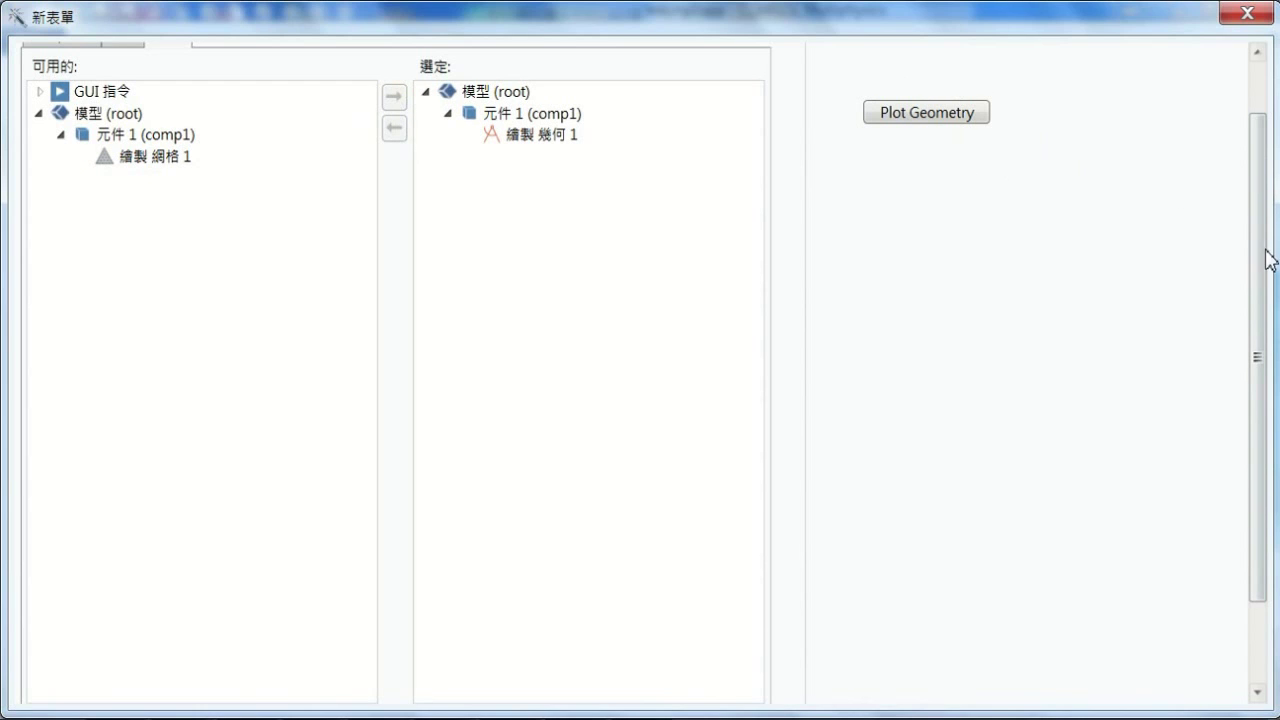
{"action": "left_click_drag", "start_coordinate": [1262, 250], "coordinate": [1275, 180]}
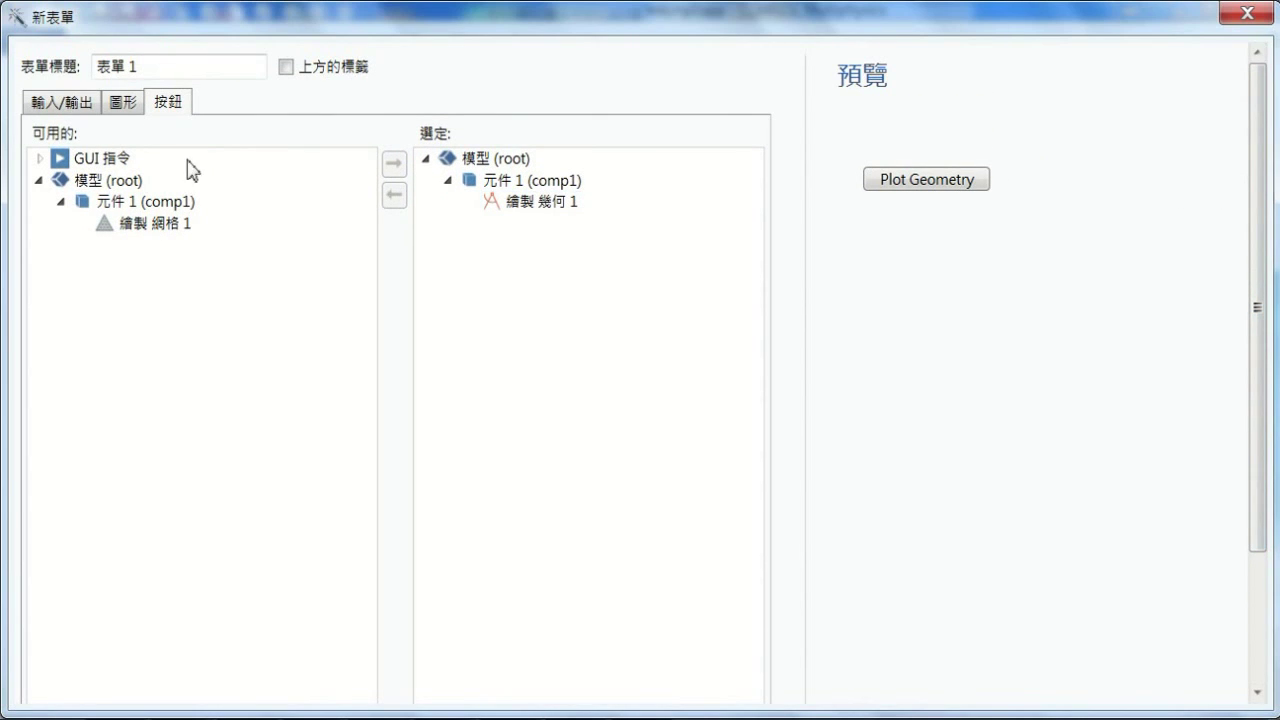
Step: Add a graphics panel displaying Geometry 1 to the form
{"action": "left_click", "coordinate": [124, 103]}
{"action": "left_click", "coordinate": [150, 136]}
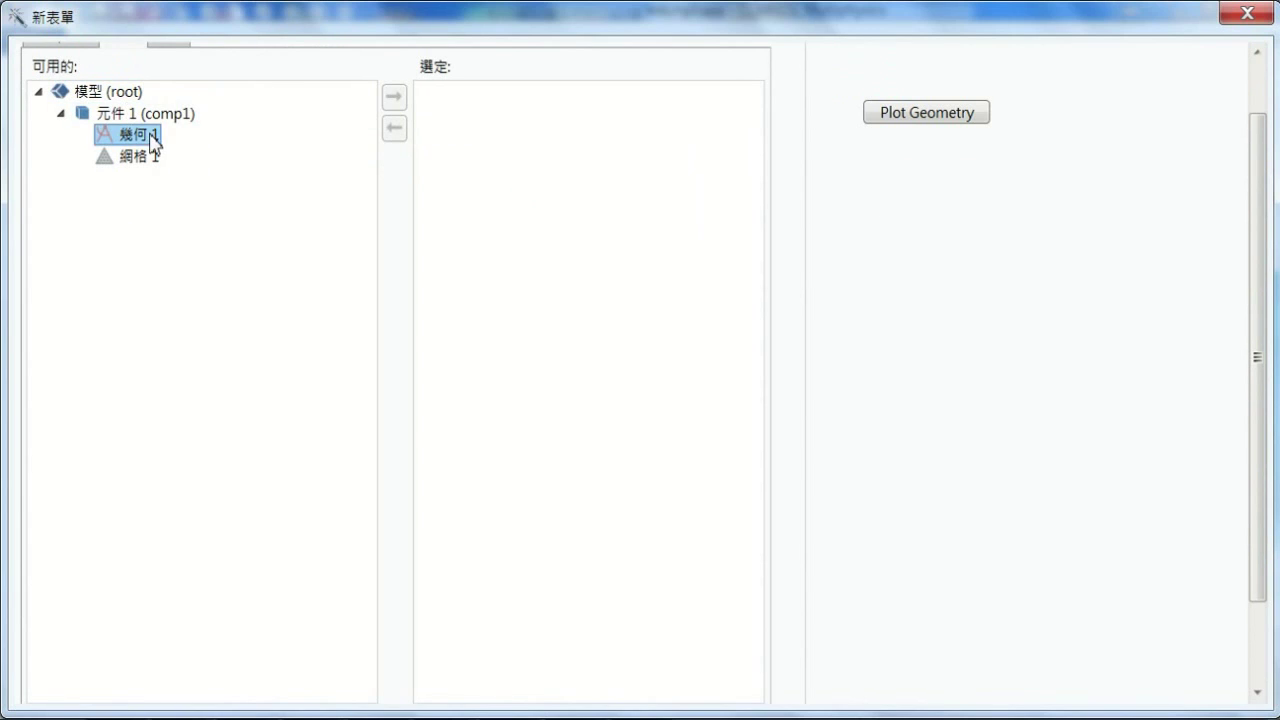
{"action": "left_click", "coordinate": [395, 100]}
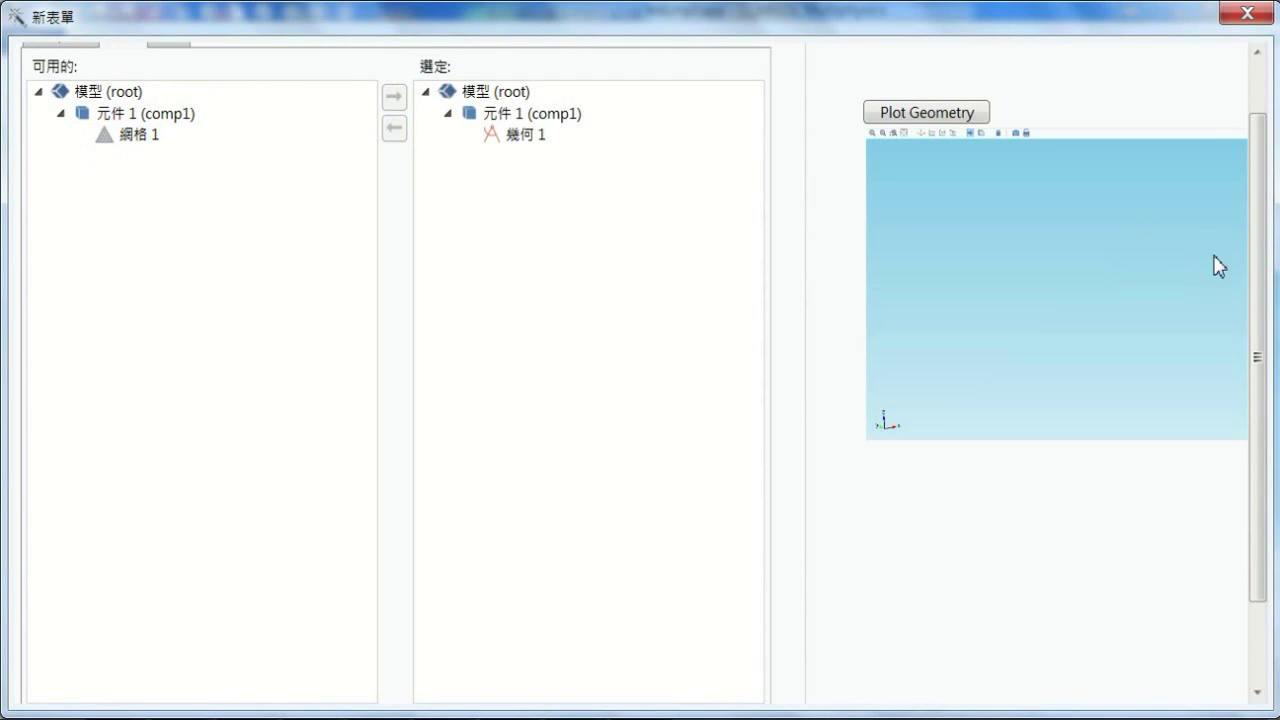
{"action": "left_click_drag", "start_coordinate": [1255, 571], "coordinate": [1268, 658]}
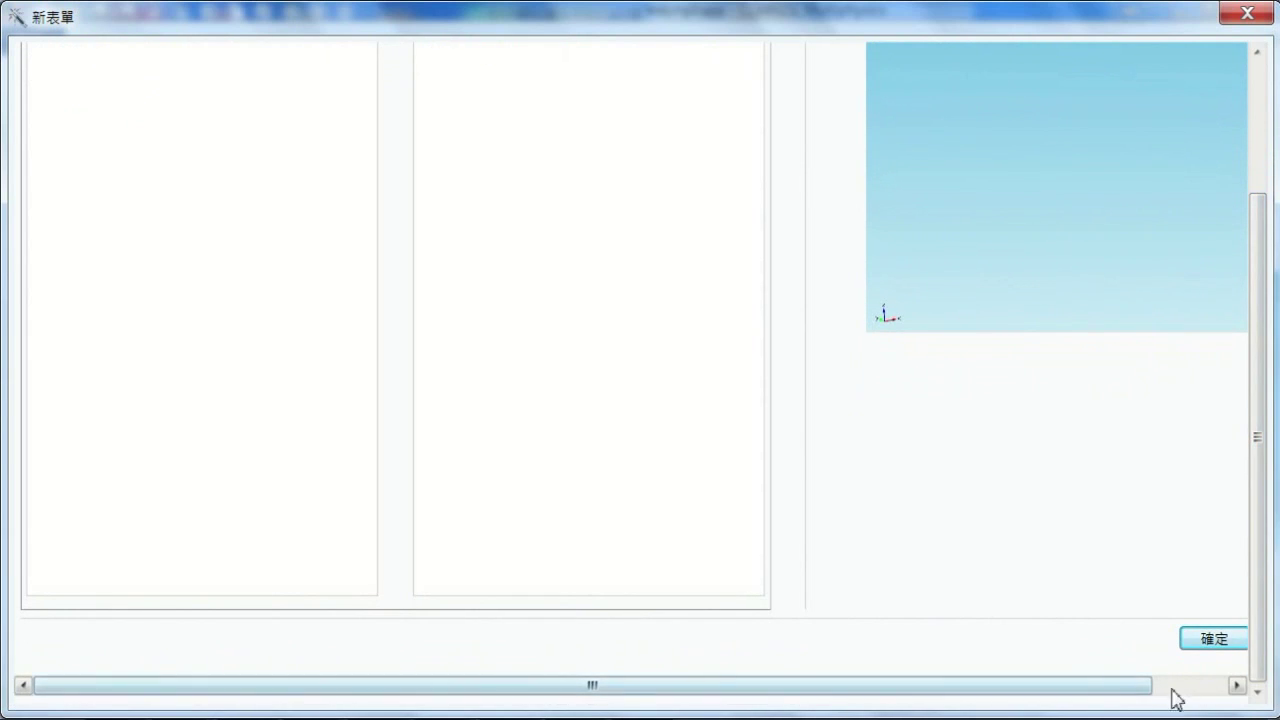
{"action": "left_click_drag", "start_coordinate": [1171, 689], "coordinate": [1237, 686]}
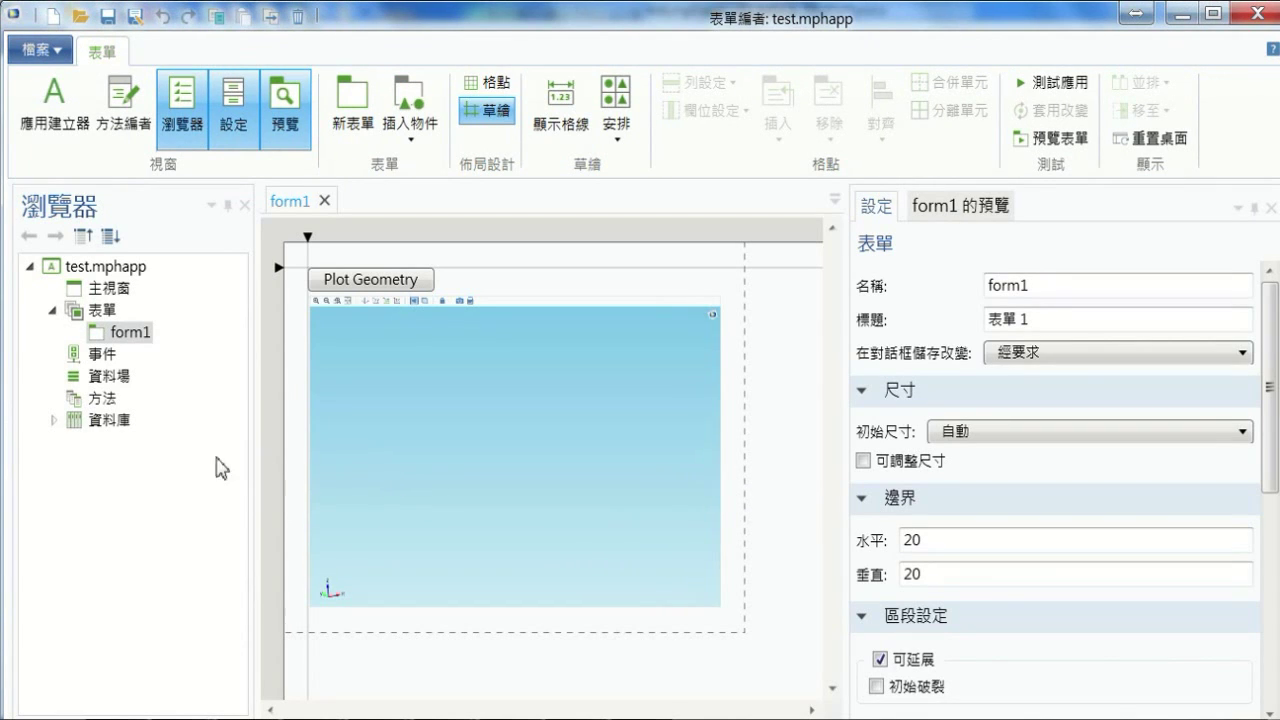
Step: Collapse the forms branch, browse the 資料場 and 資料庫 settings, and return to 資料場
{"action": "left_click", "coordinate": [55, 310]}
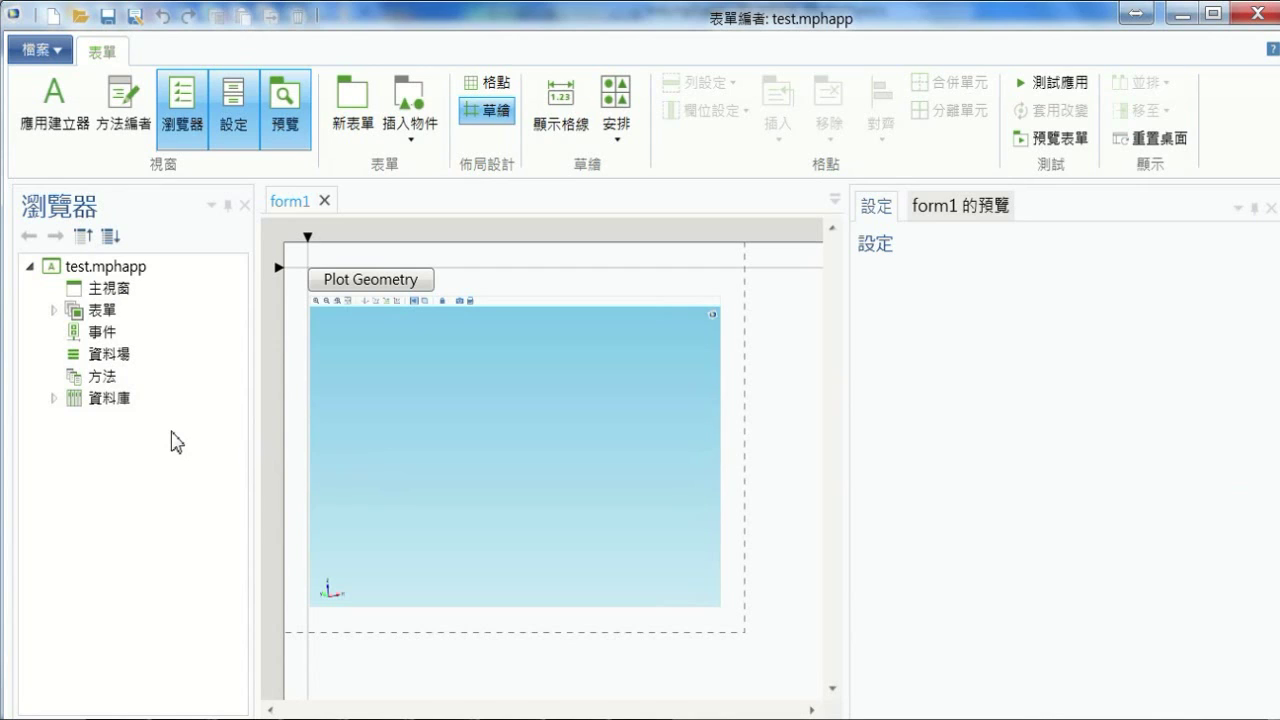
{"action": "left_click", "coordinate": [103, 332]}
{"action": "left_click", "coordinate": [112, 355]}
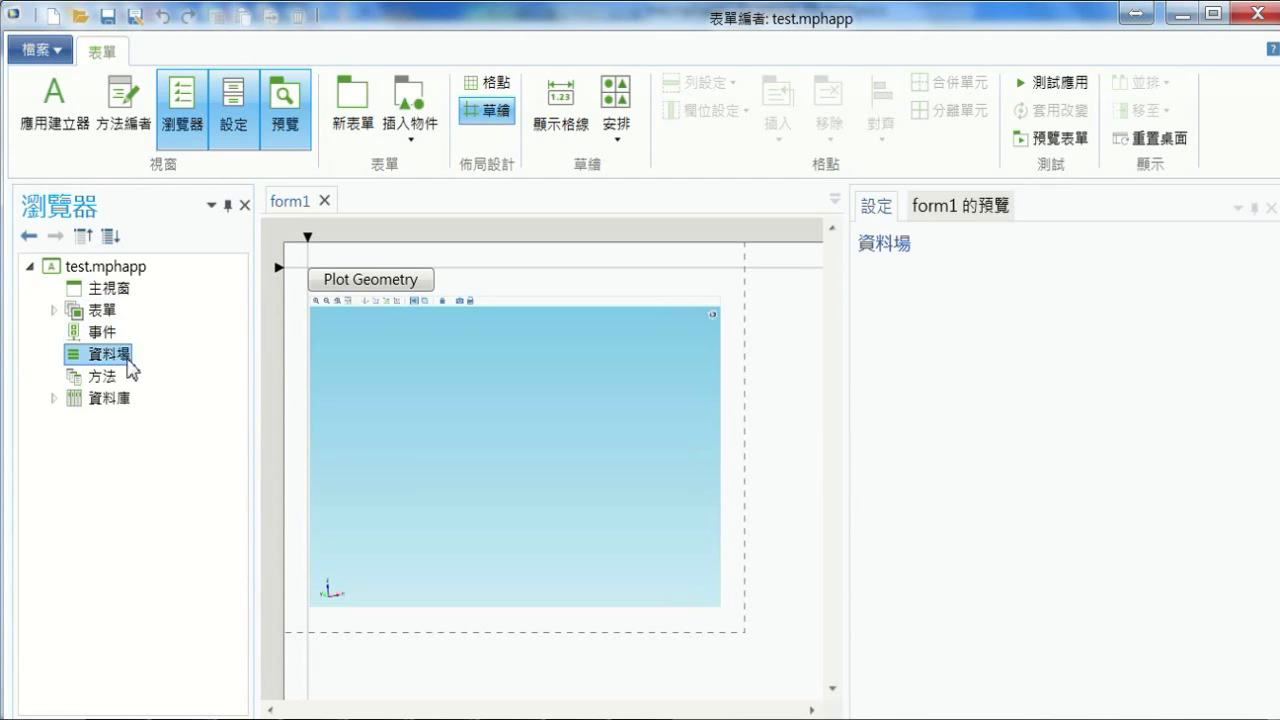
{"action": "left_click", "coordinate": [119, 378]}
{"action": "left_click", "coordinate": [121, 400]}
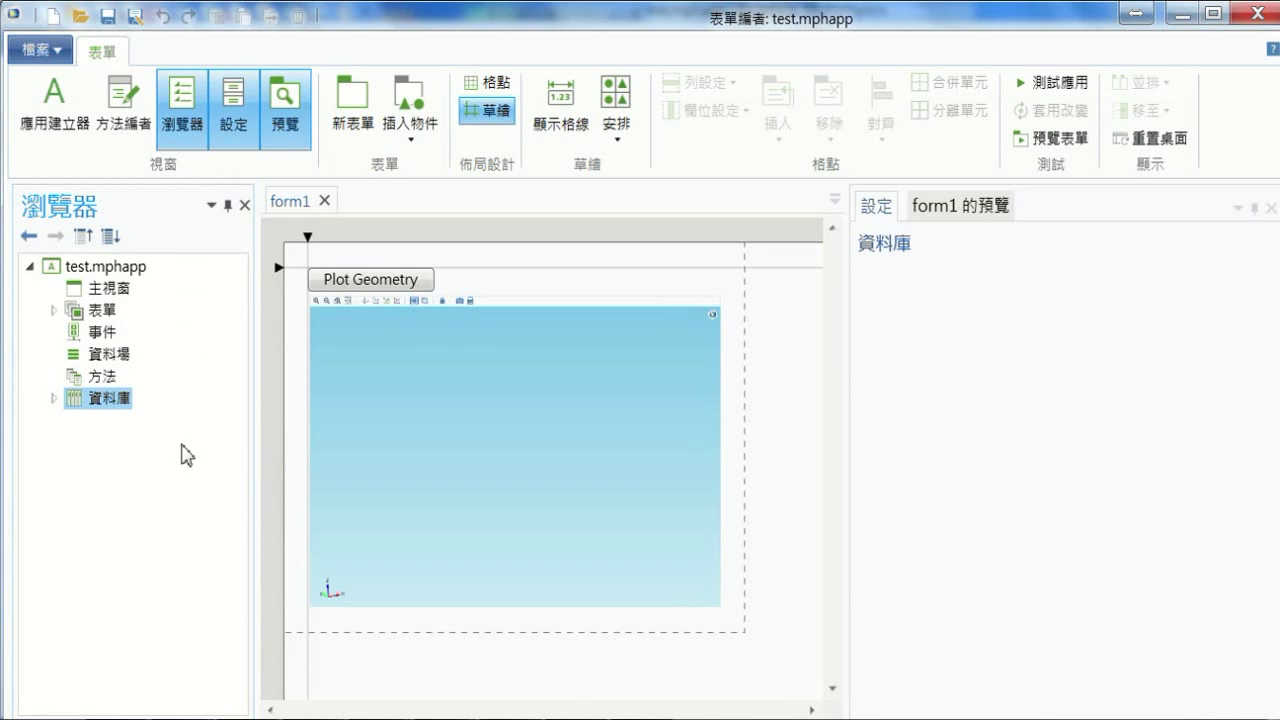
{"action": "left_click", "coordinate": [110, 354]}
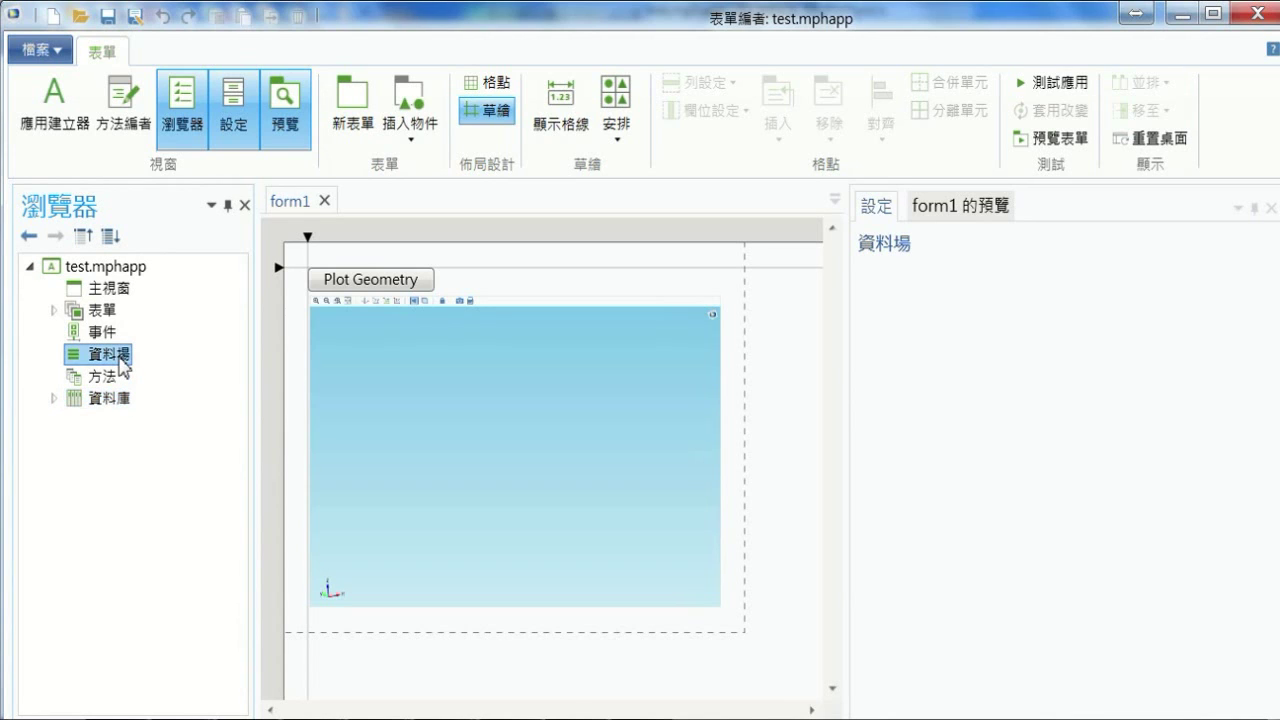
Step: Add a scalar string declaration under 資料場 and rename its variable to cad_name
{"action": "right_click", "coordinate": [119, 358]}
{"action": "mouse_move", "coordinate": [200, 374]}
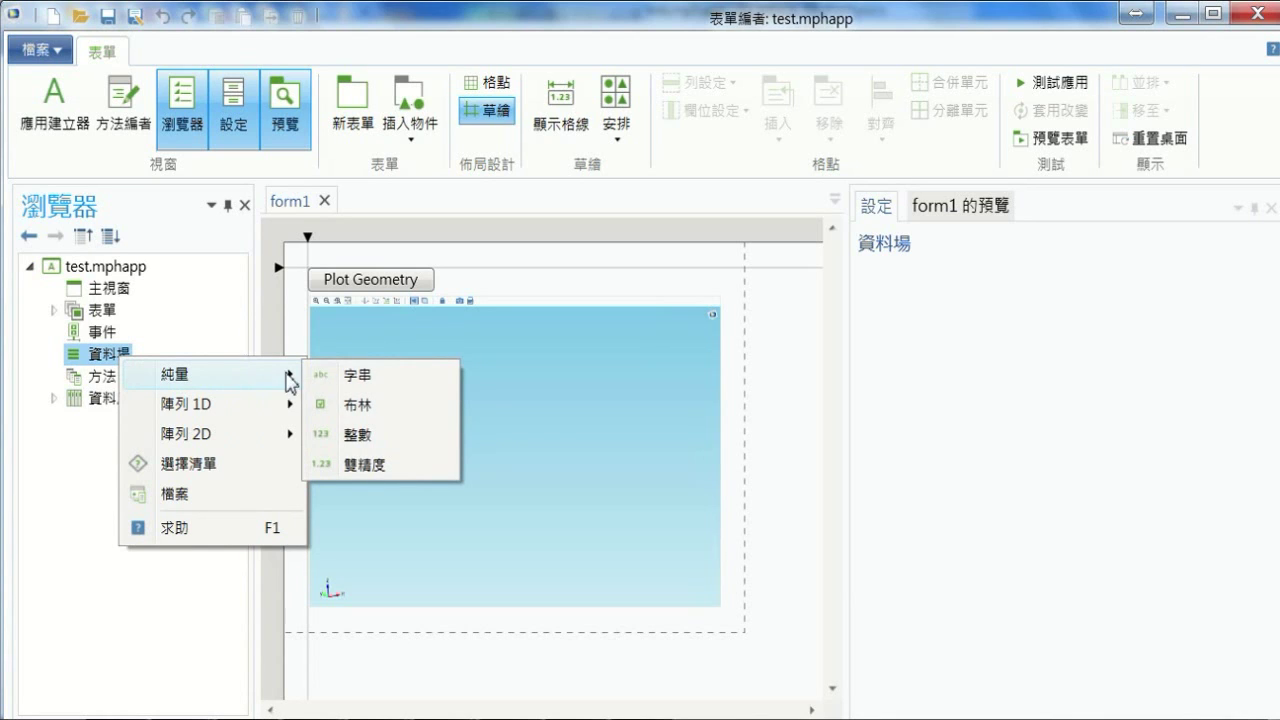
{"action": "left_click", "coordinate": [820, 393]}
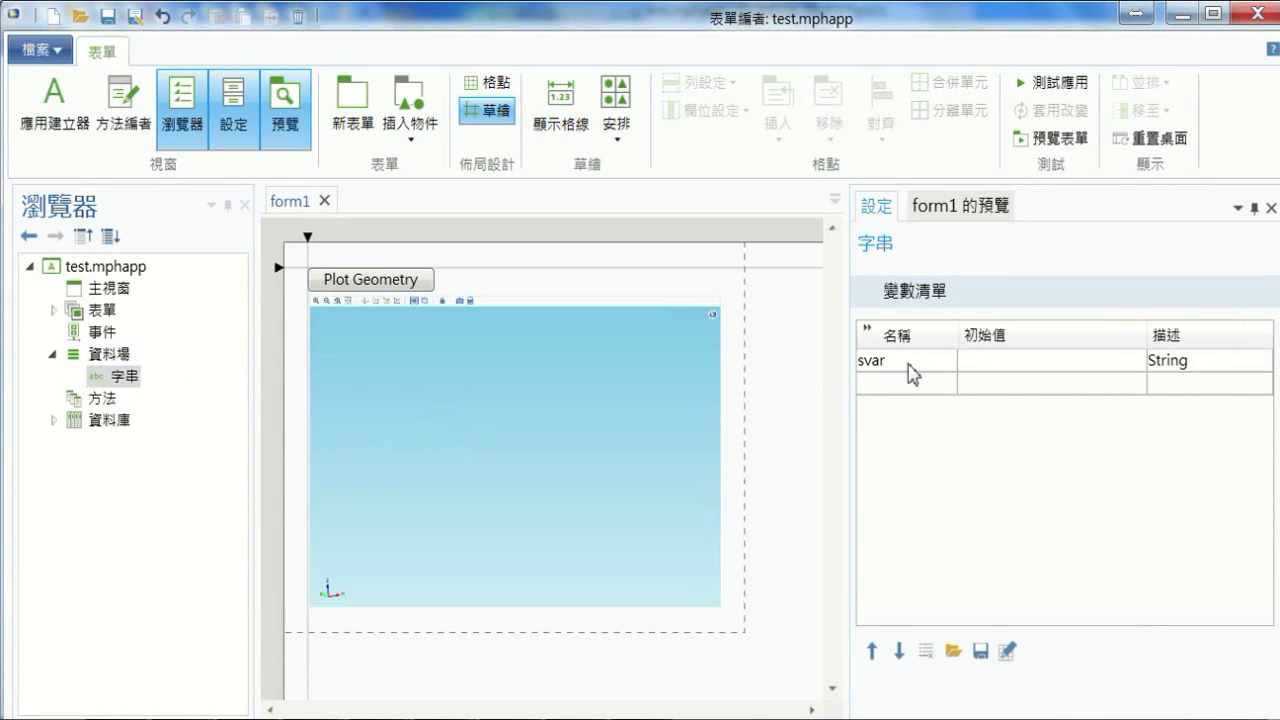
{"action": "left_click", "coordinate": [907, 362]}
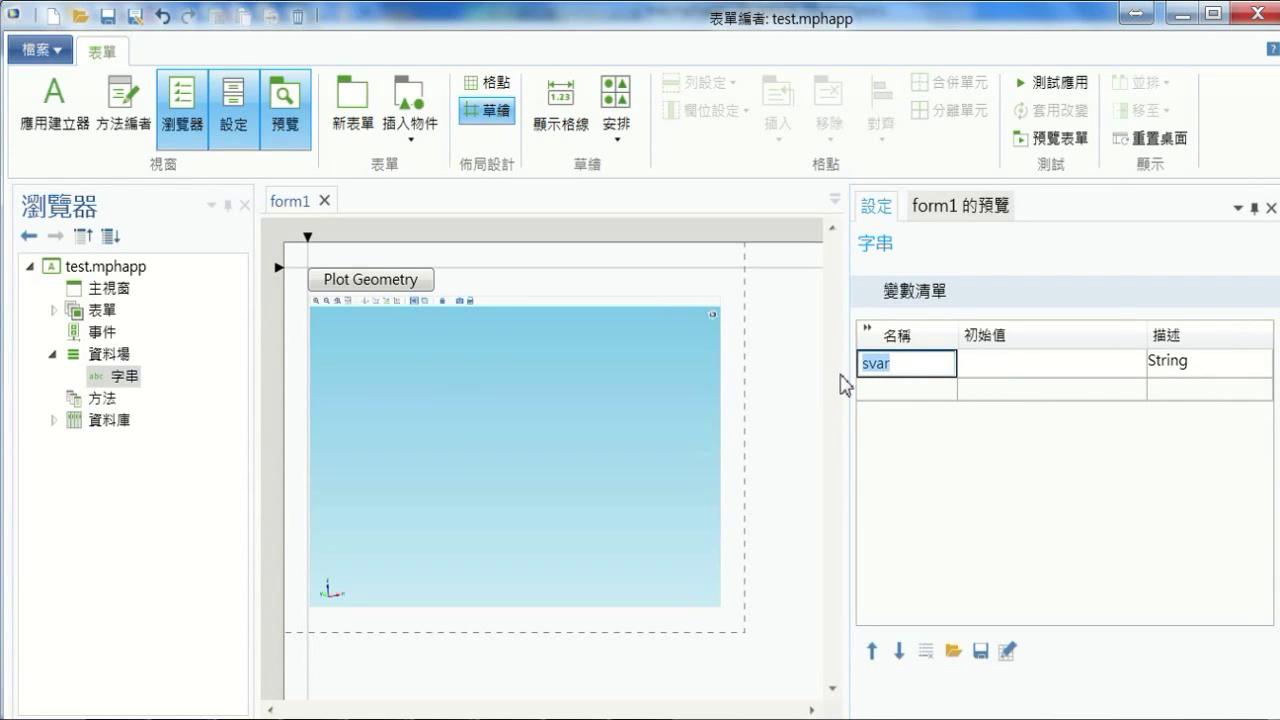
{"action": "type", "text": "cd"}
{"action": "left_click", "coordinate": [996, 520]}
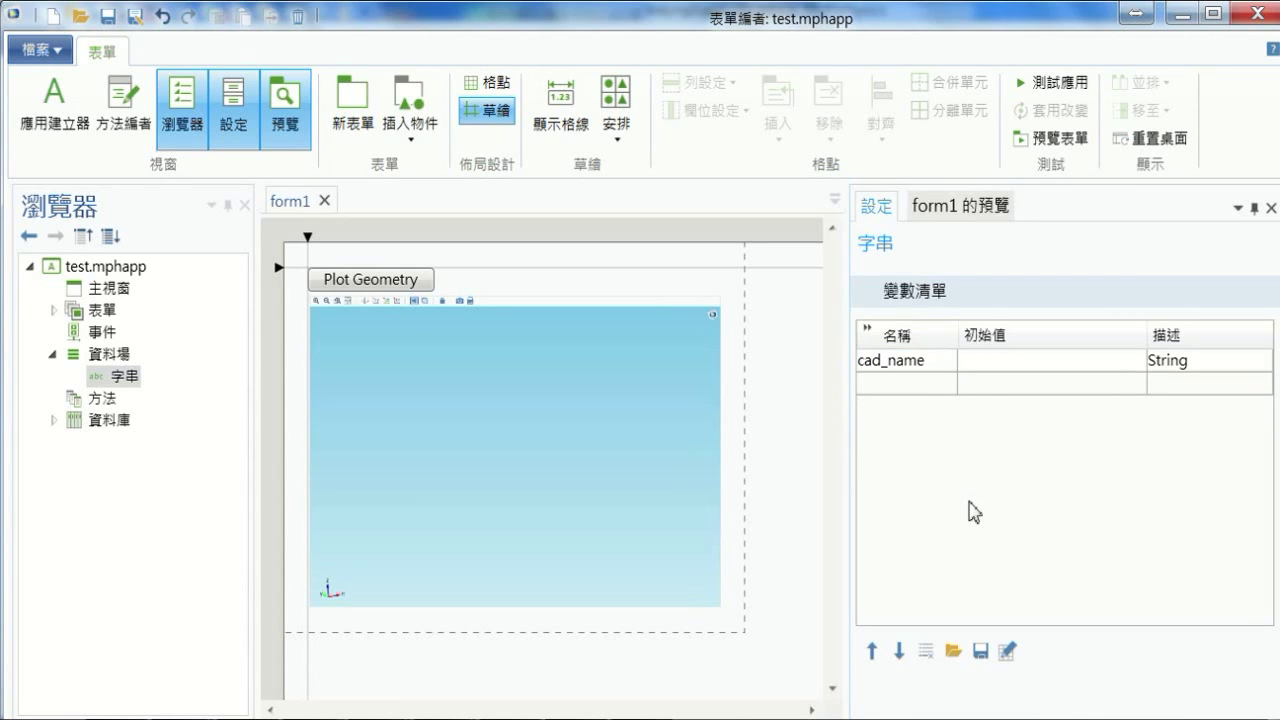
{"action": "left_click", "coordinate": [120, 358]}
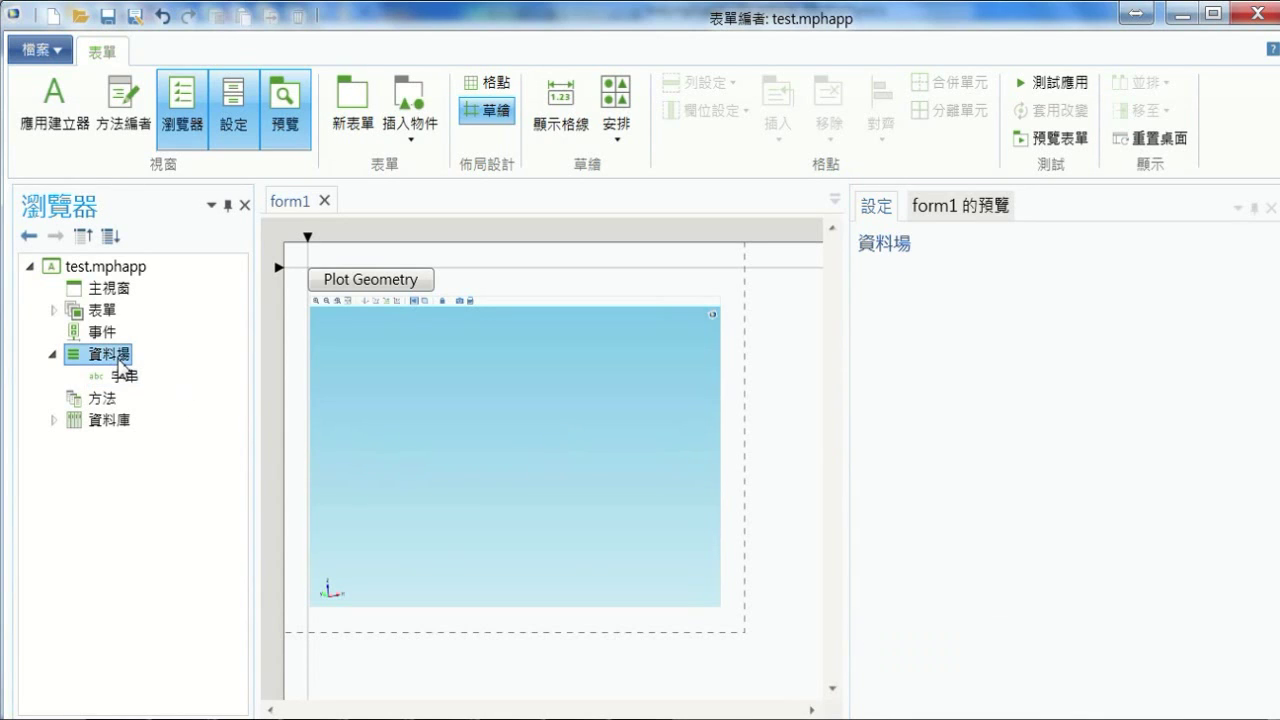
Step: Add the file declaration file1, review it beside cad_name, and collapse 資料場
{"action": "right_click", "coordinate": [120, 360]}
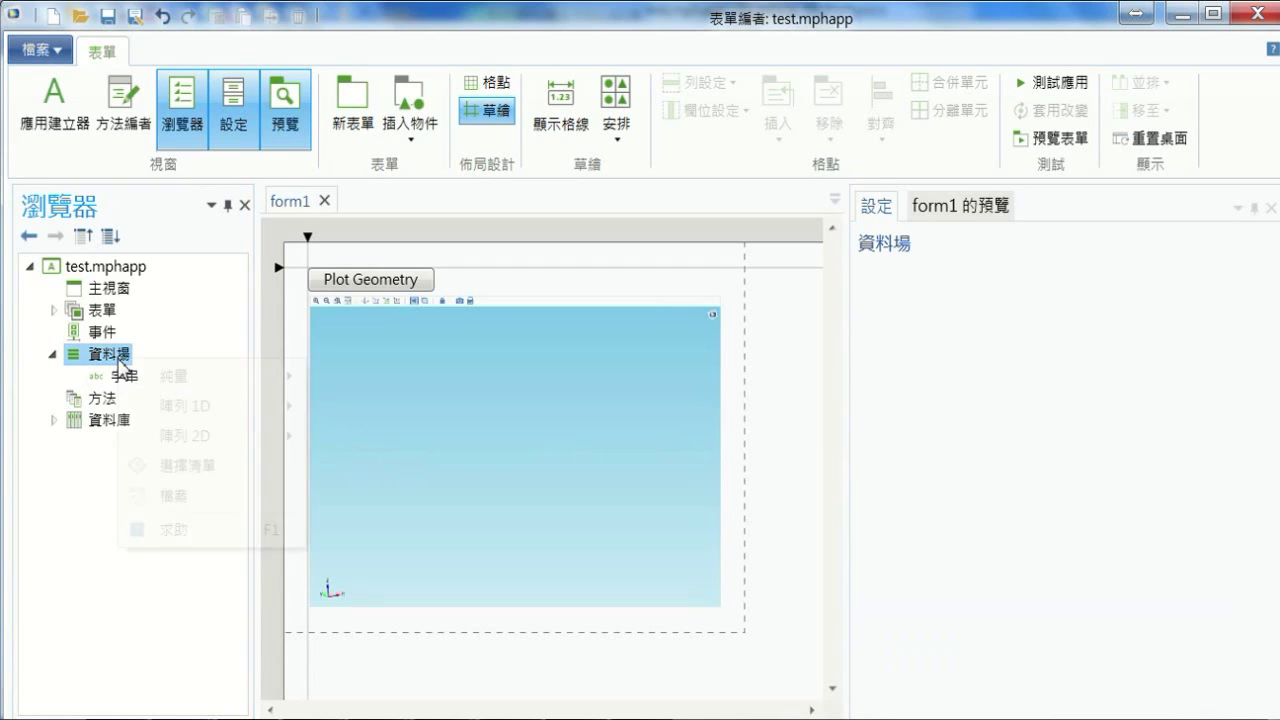
{"action": "left_click", "coordinate": [188, 500]}
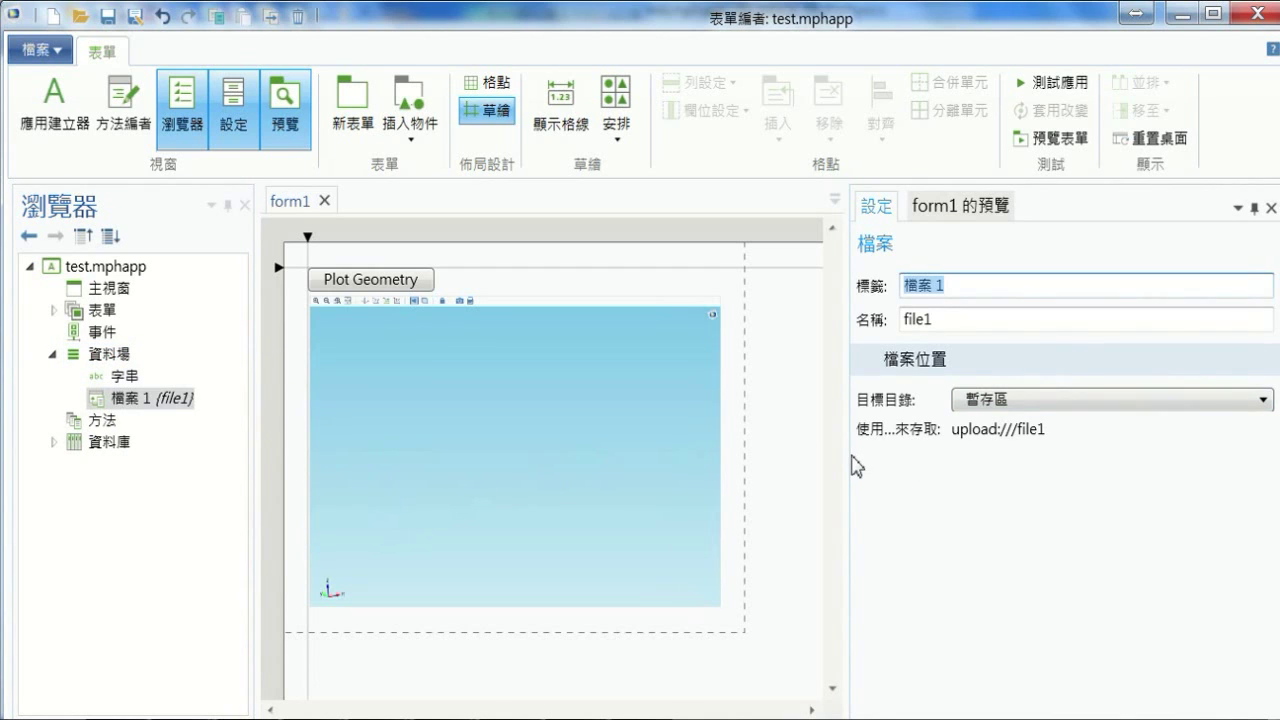
{"action": "left_click", "coordinate": [124, 376]}
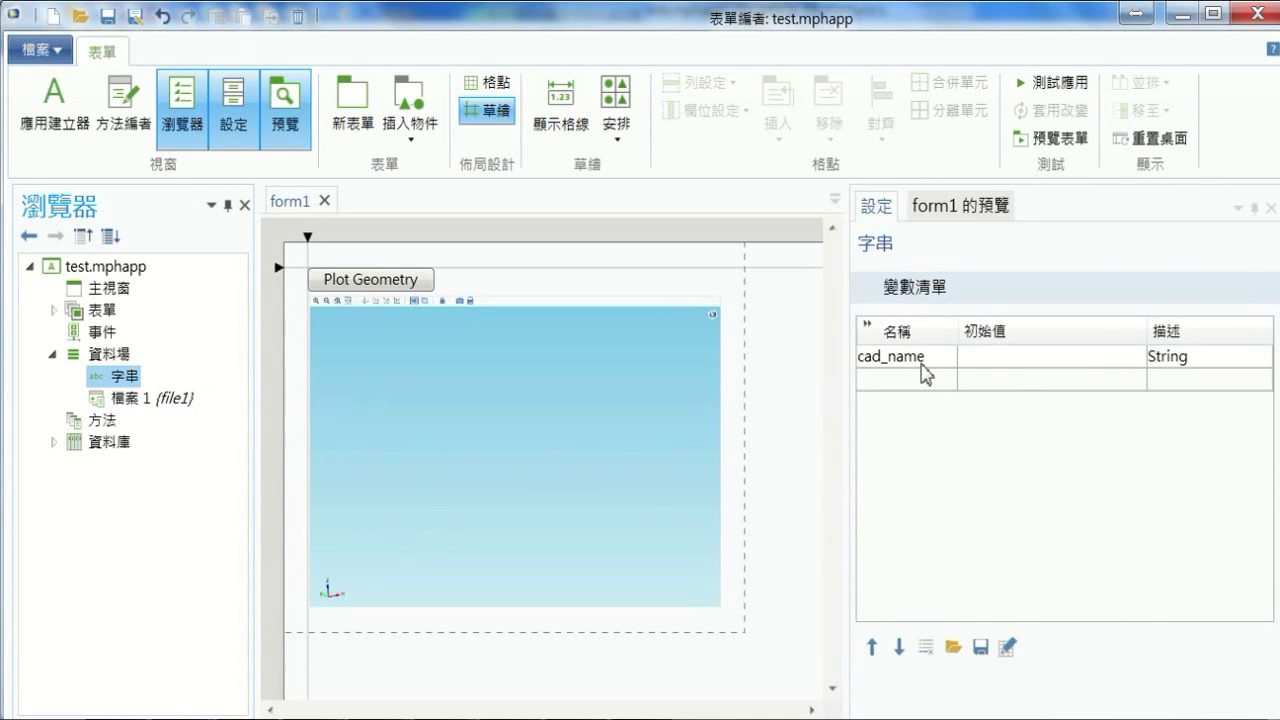
{"action": "left_click", "coordinate": [170, 398]}
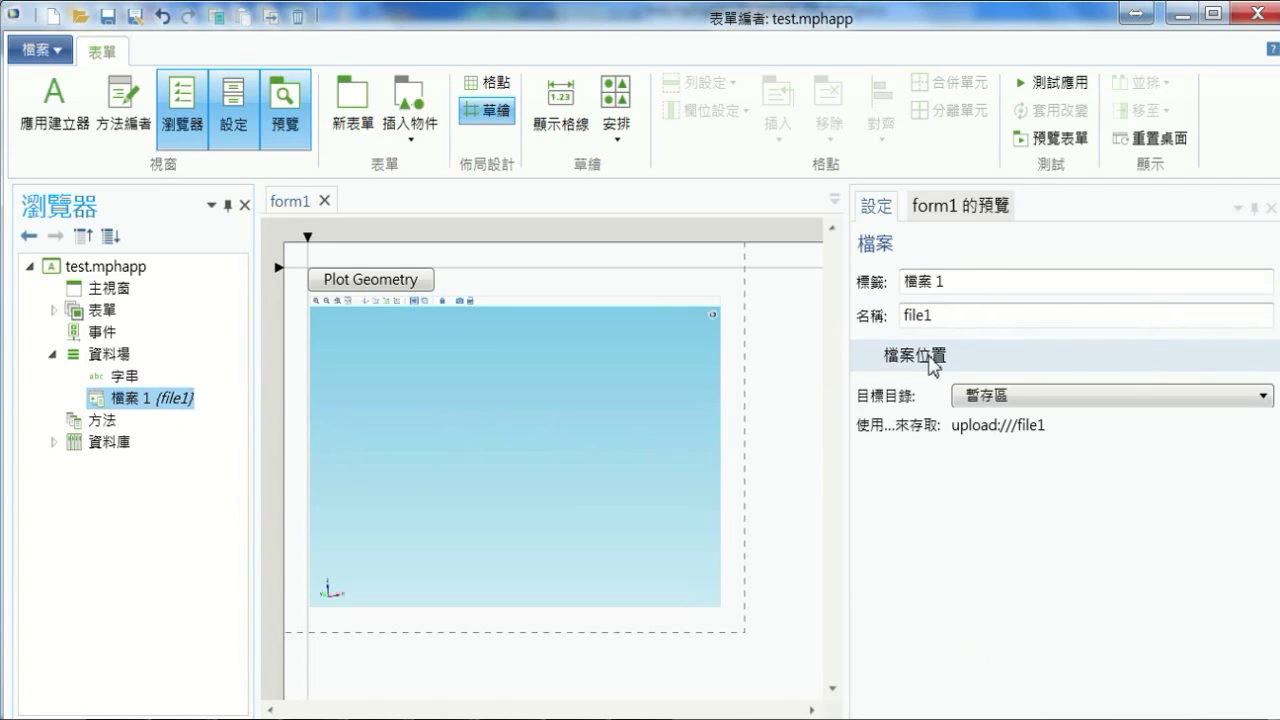
{"action": "left_click_drag", "start_coordinate": [951, 316], "coordinate": [884, 318]}
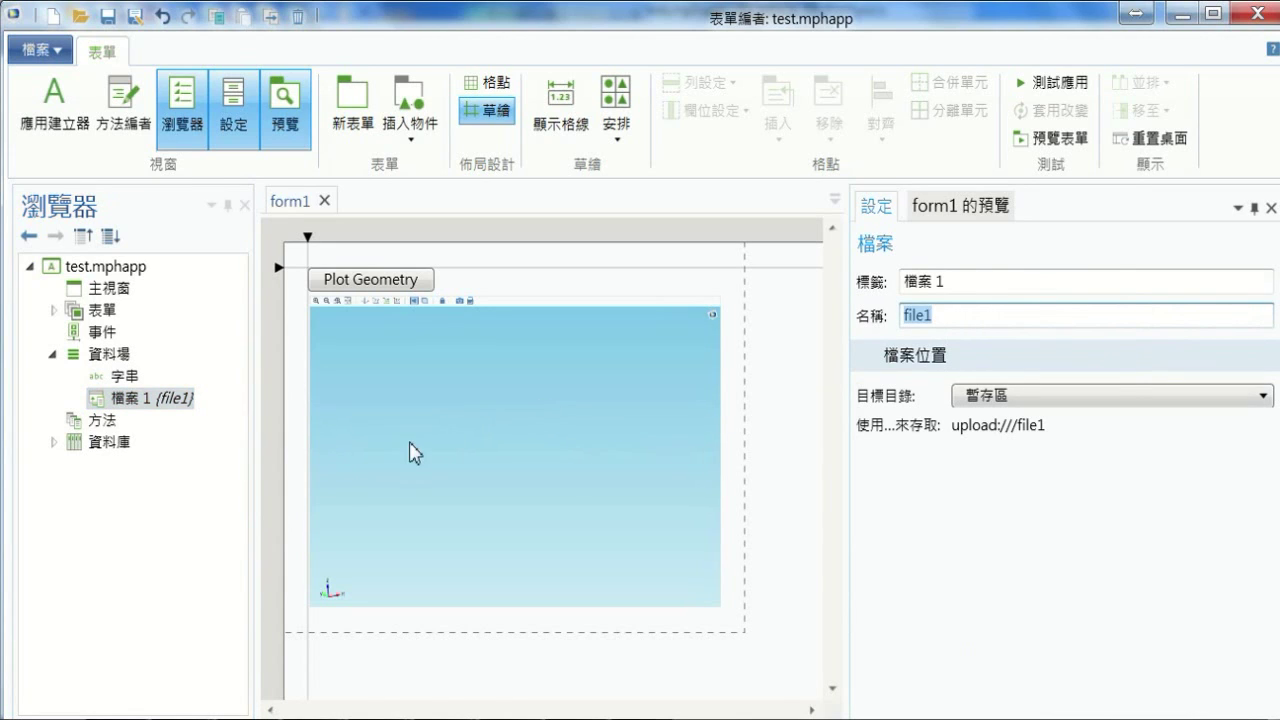
{"action": "left_click", "coordinate": [53, 355]}
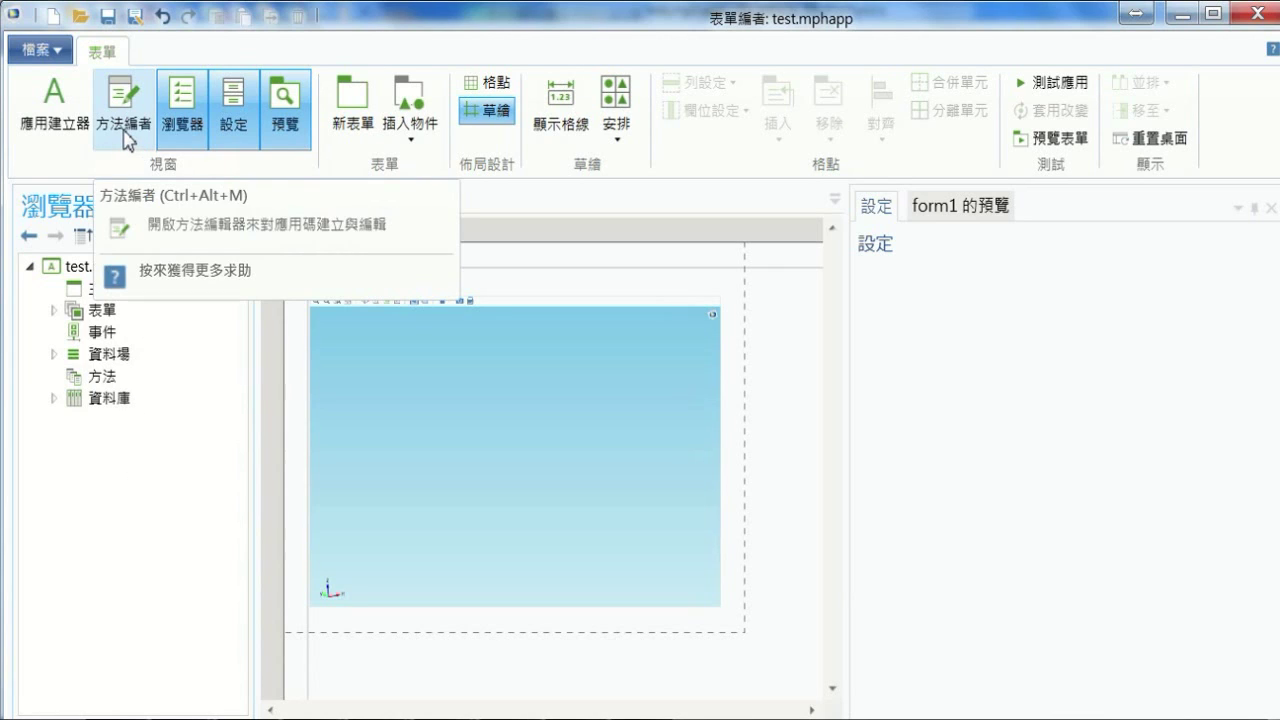
Step: From the method editor, start recording a new method named method1
{"action": "left_click", "coordinate": [127, 139]}
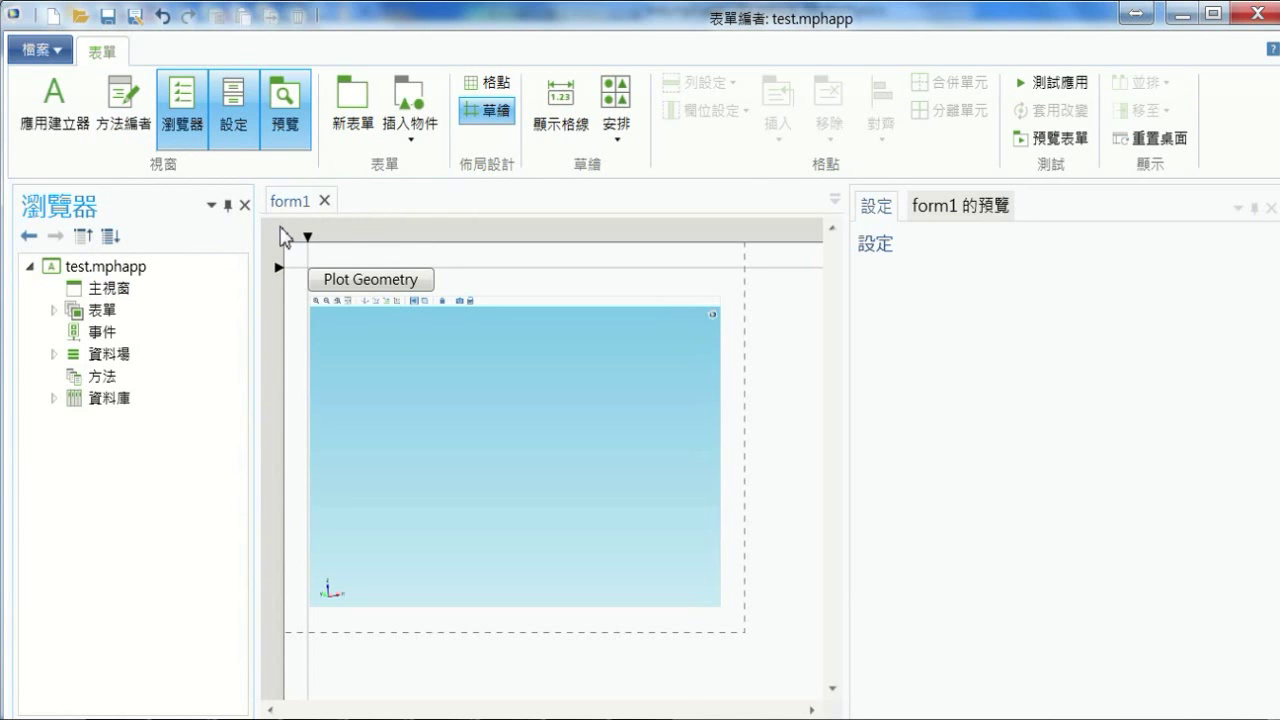
{"action": "left_click", "coordinate": [128, 127]}
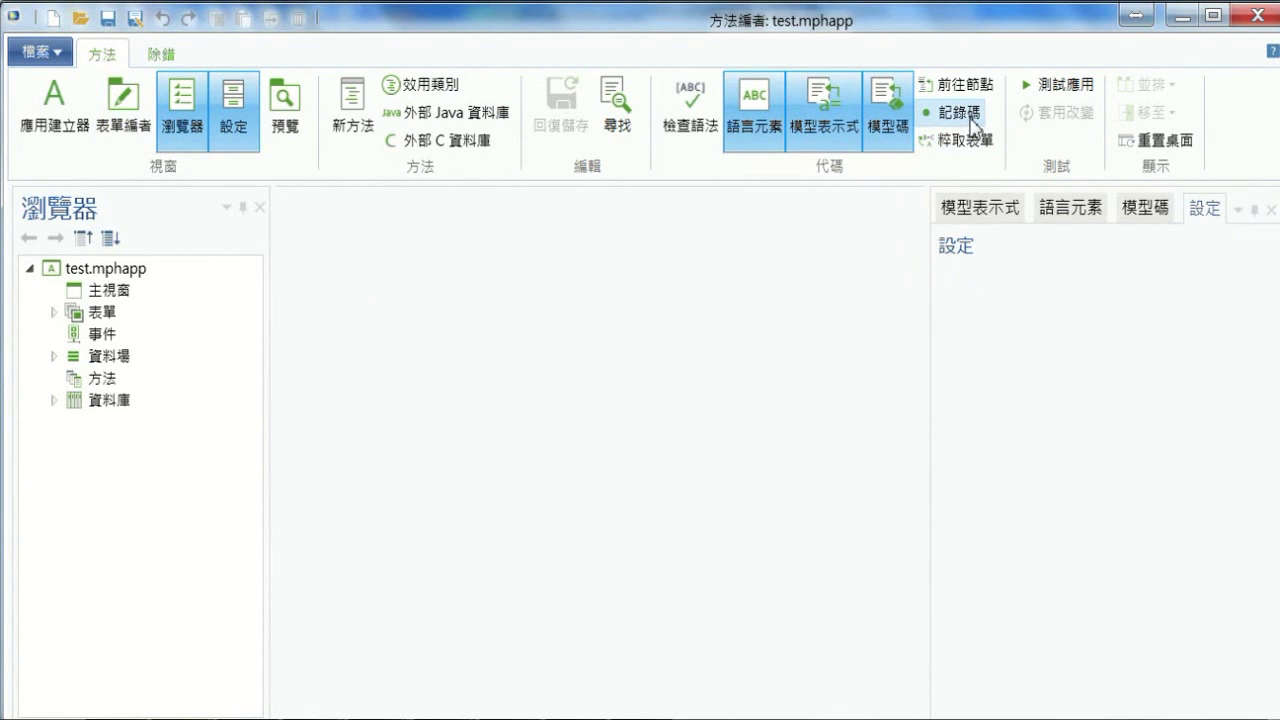
{"action": "left_click", "coordinate": [972, 127]}
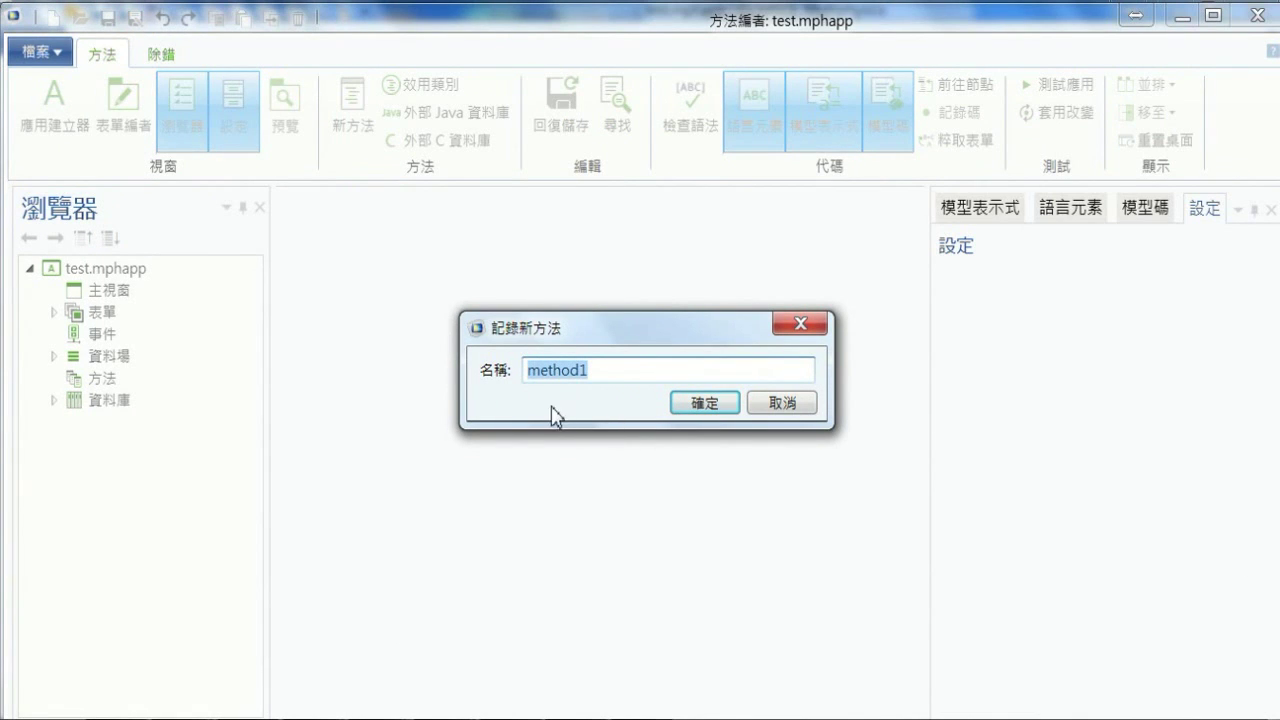
{"action": "left_click", "coordinate": [704, 410]}
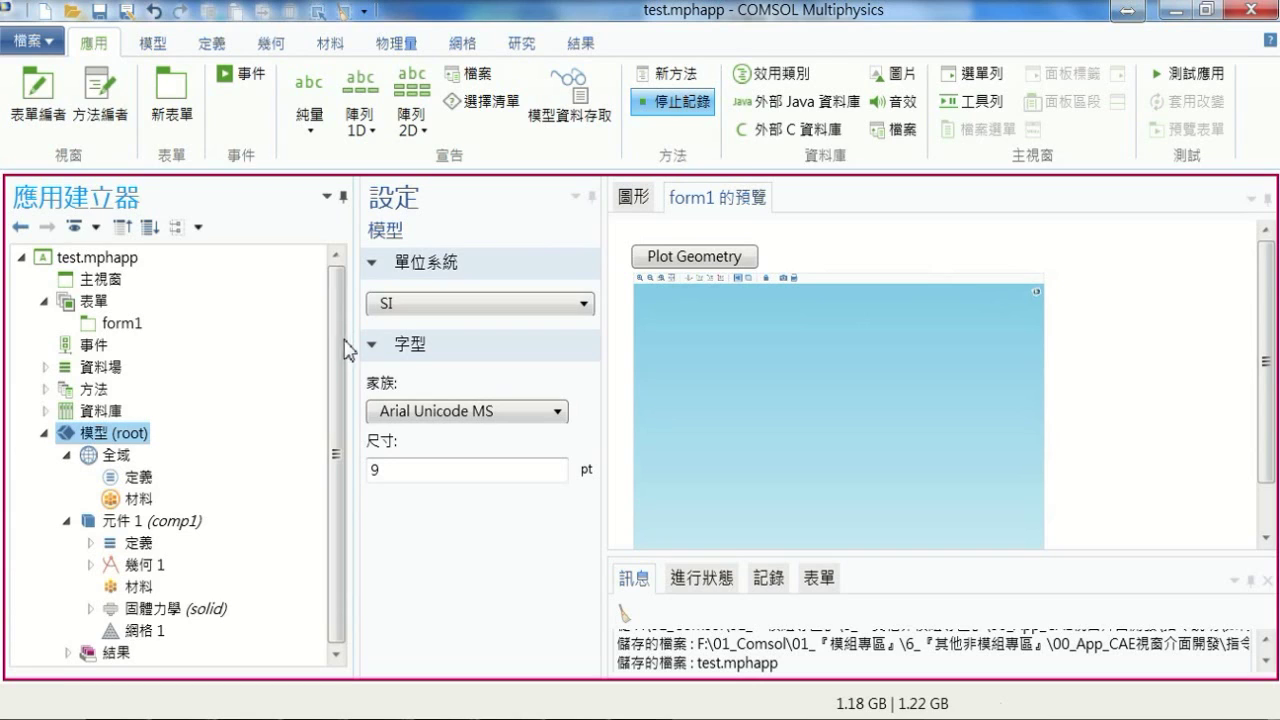
Step: Import rocket.ipt through 匯入 1, display it, and stop recording method1
{"action": "scroll", "coordinate": [342, 360], "scroll_direction": "down", "scroll_amount": 1}
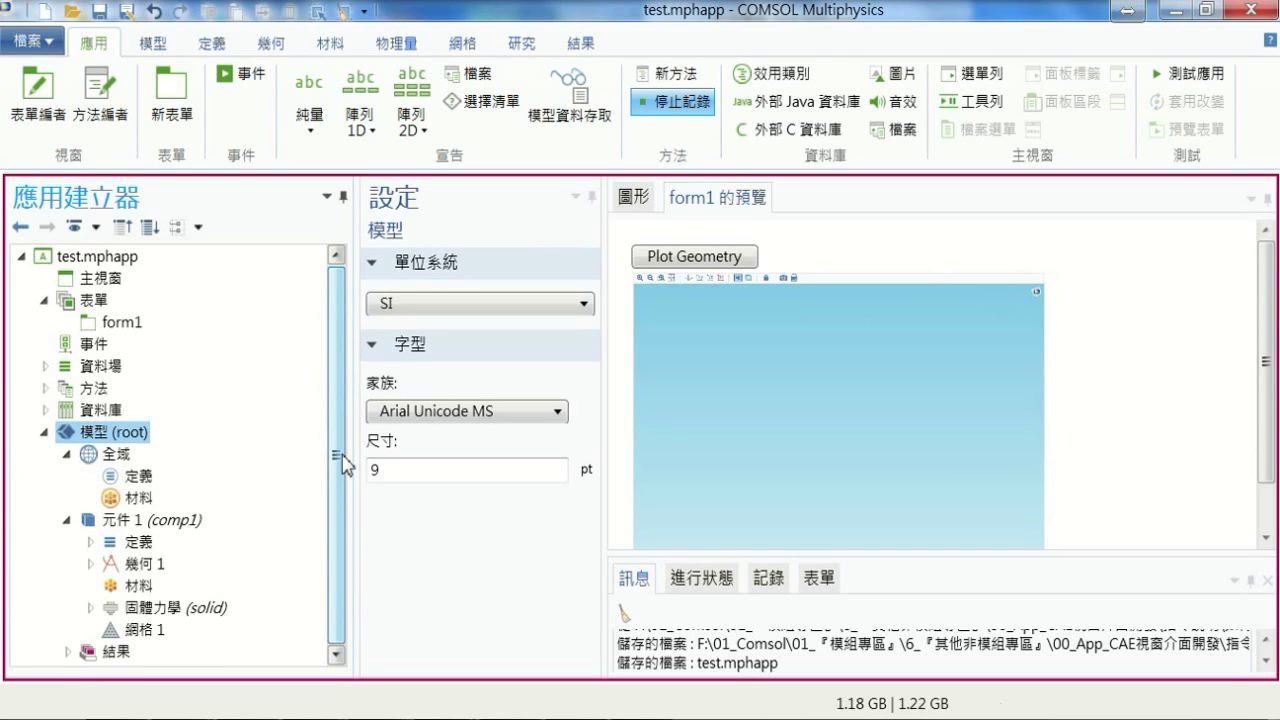
{"action": "double_click", "coordinate": [108, 563]}
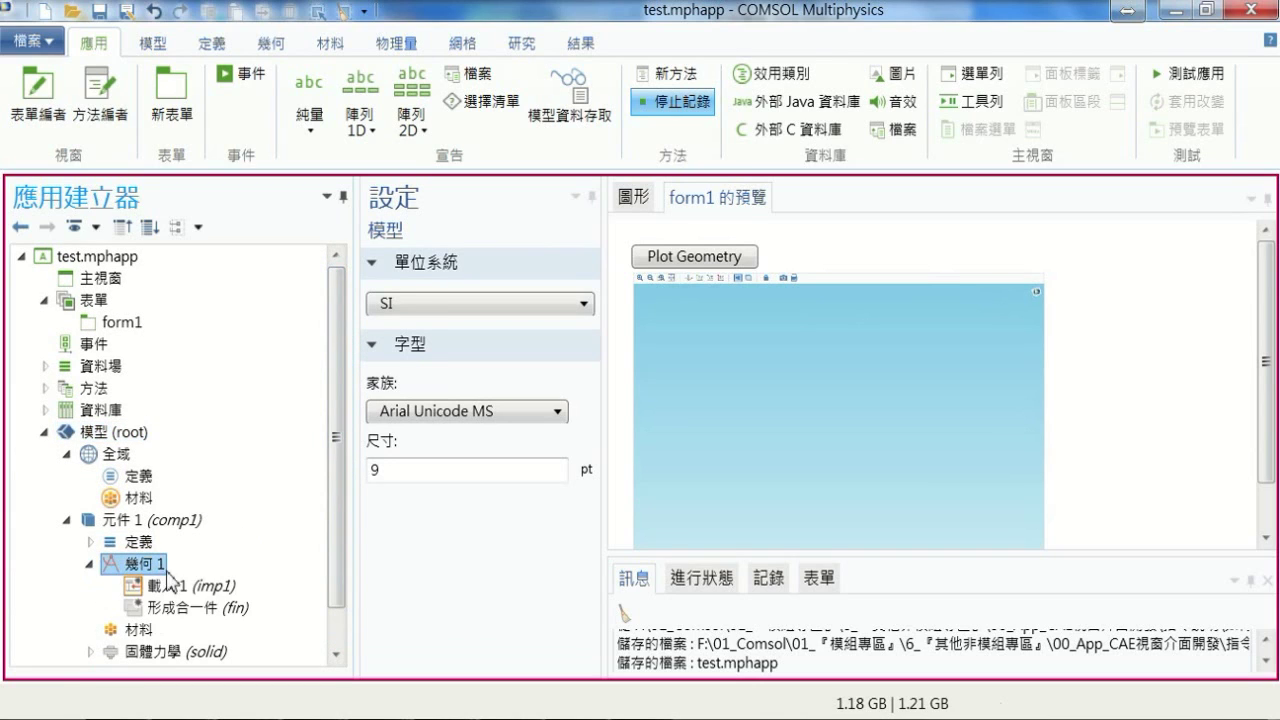
{"action": "left_click", "coordinate": [170, 585]}
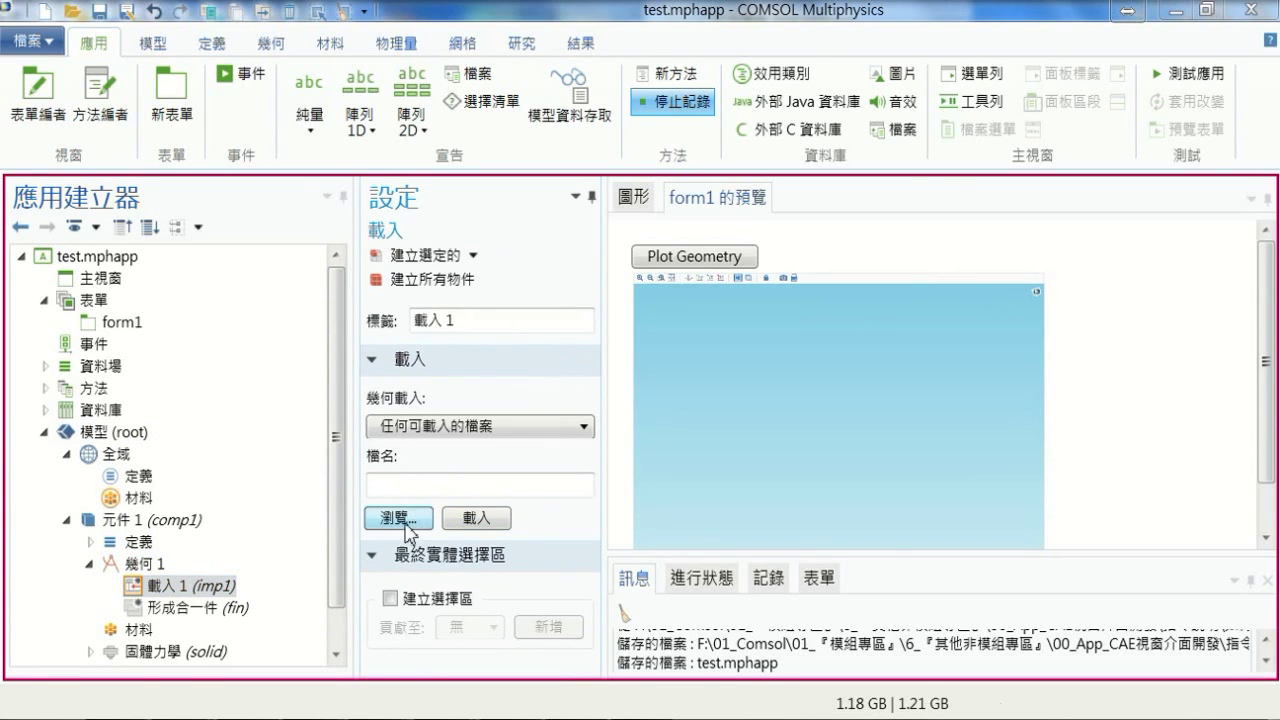
{"action": "left_click", "coordinate": [415, 520]}
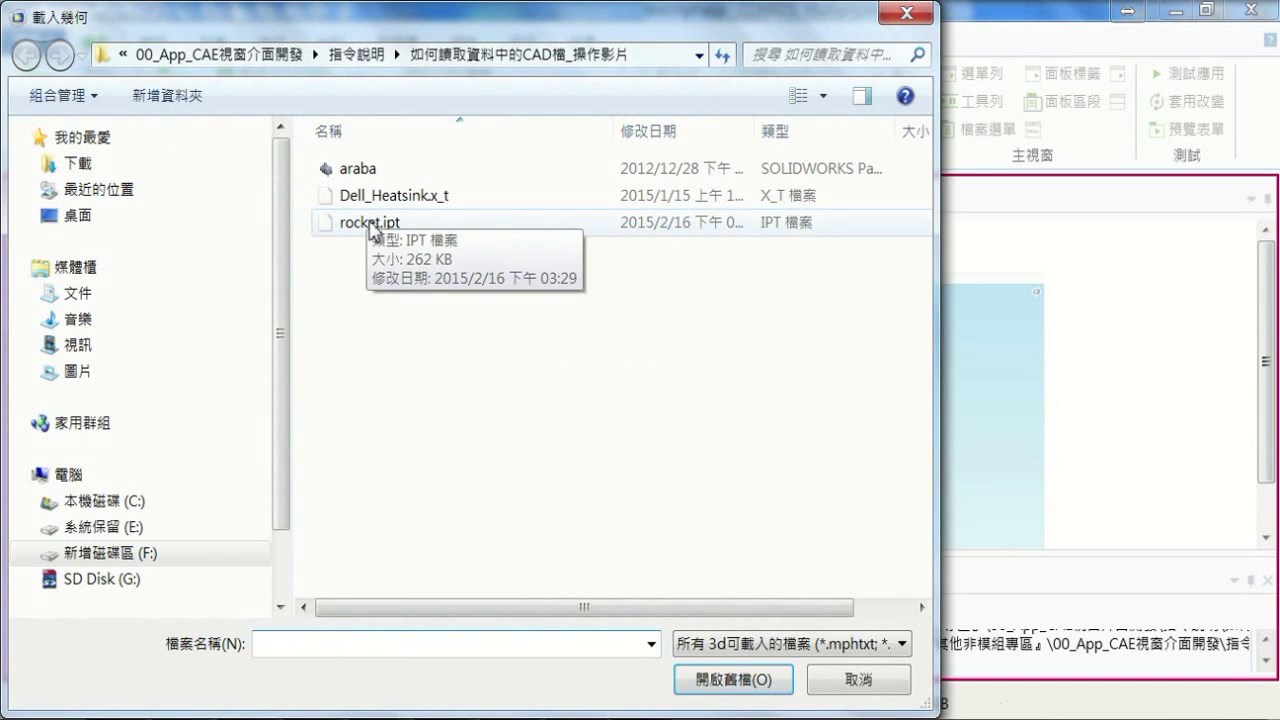
{"action": "left_click", "coordinate": [370, 226]}
{"action": "left_click", "coordinate": [740, 686]}
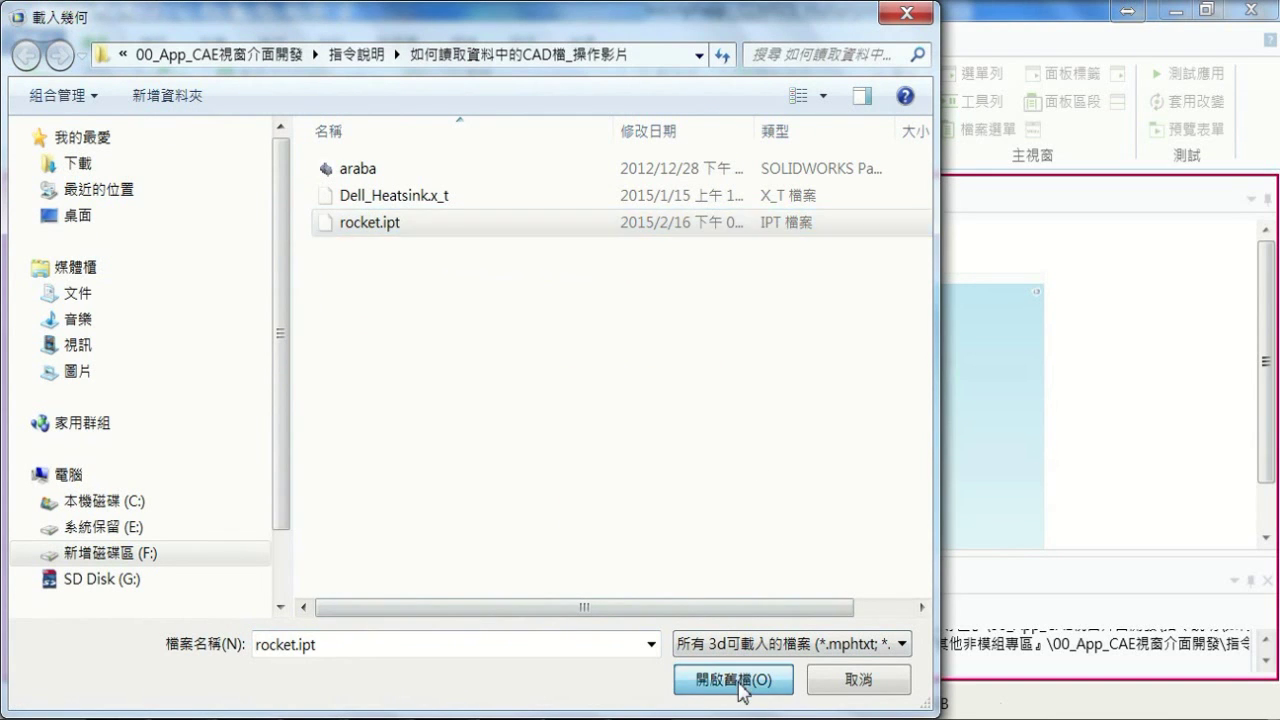
{"action": "left_click", "coordinate": [497, 528]}
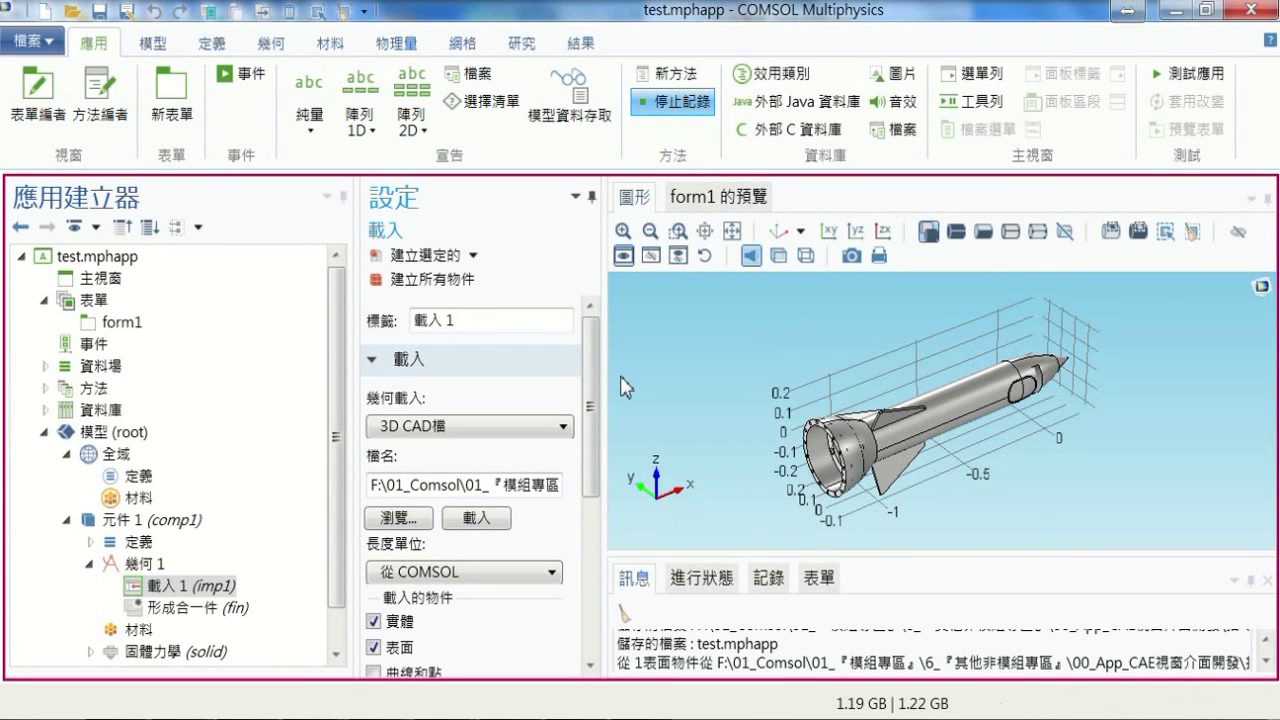
{"action": "left_click", "coordinate": [668, 103]}
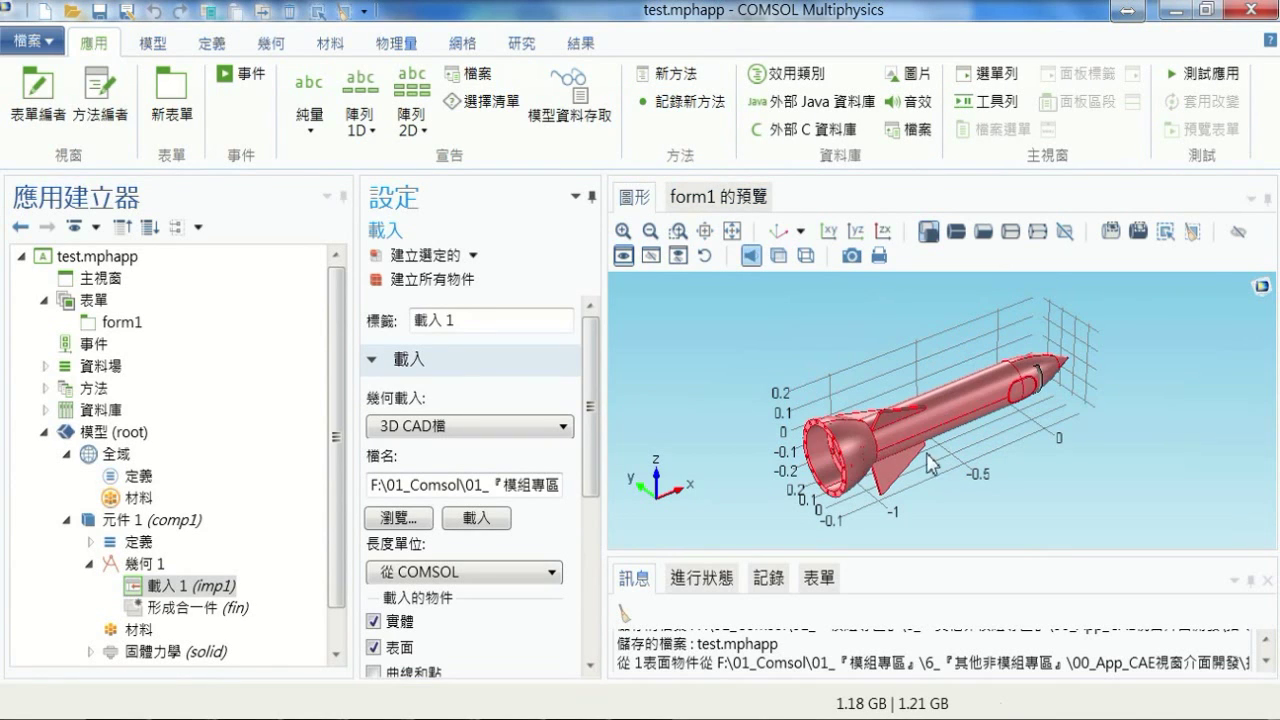
{"action": "left_click", "coordinate": [37, 95]}
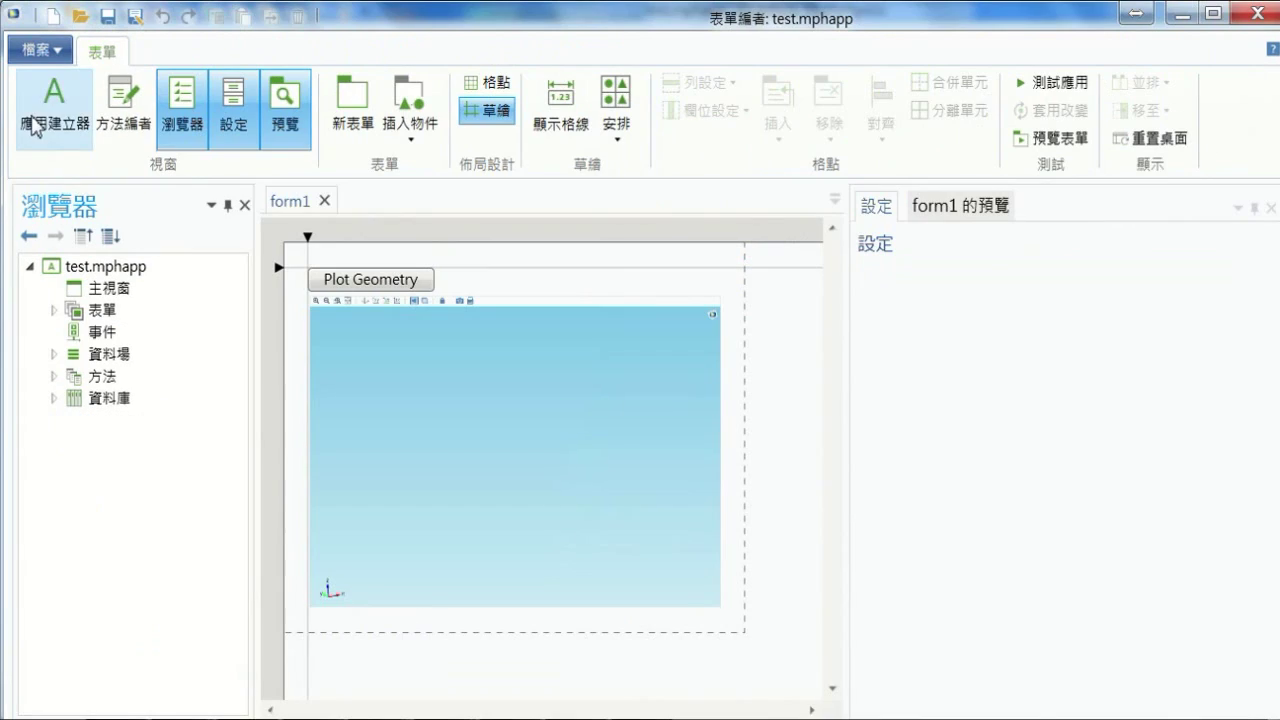
{"action": "left_click", "coordinate": [55, 376]}
{"action": "left_click", "coordinate": [128, 400]}
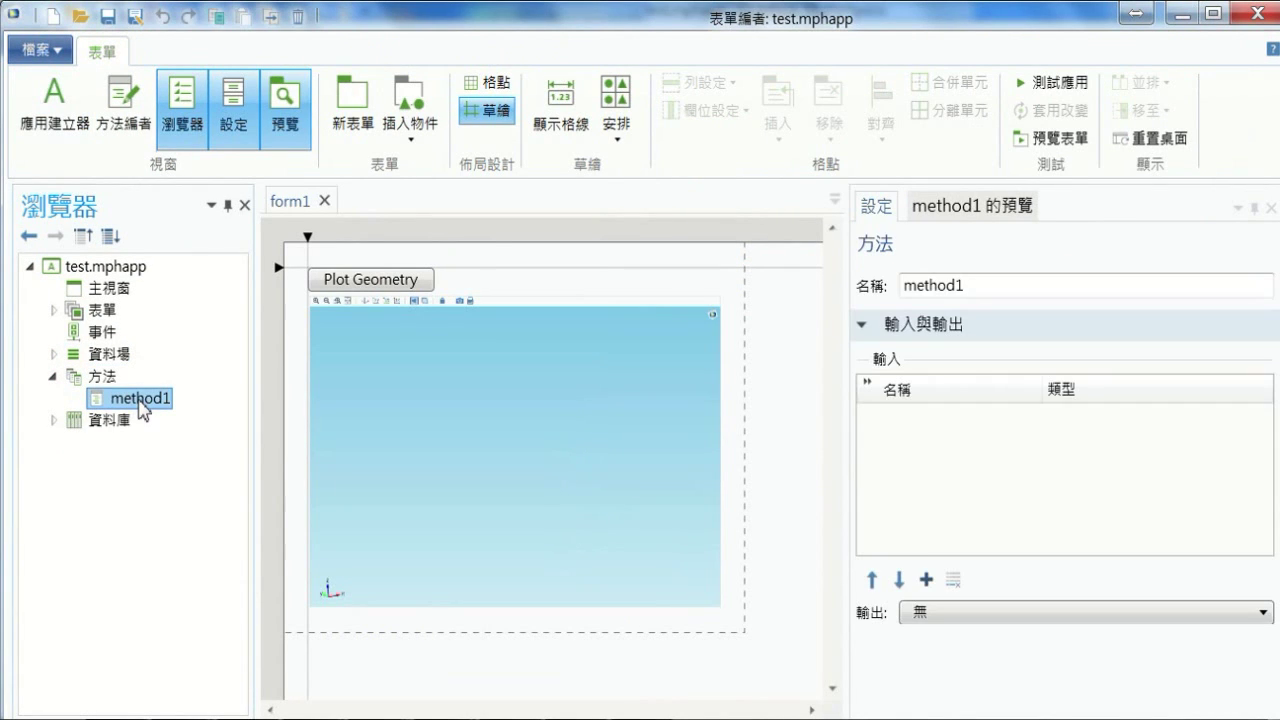
{"action": "double_click", "coordinate": [139, 400]}
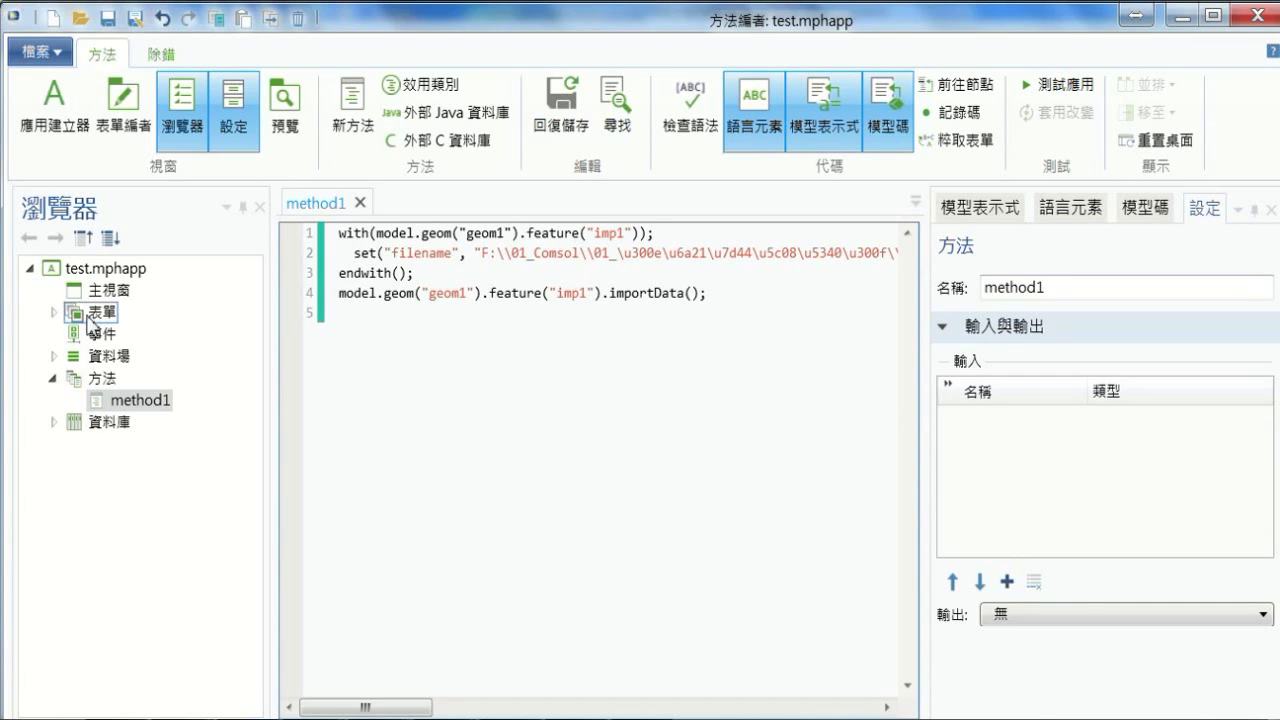
{"action": "double_click", "coordinate": [67, 318]}
{"action": "left_click", "coordinate": [130, 334]}
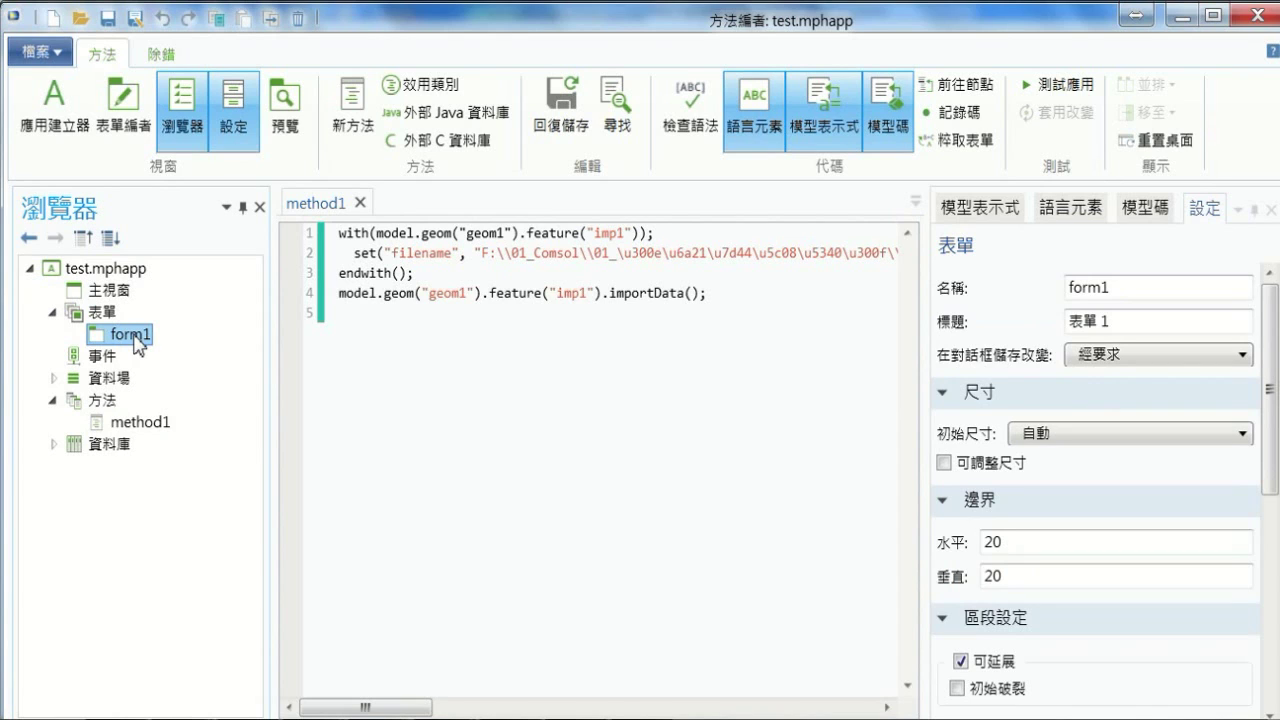
{"action": "double_click", "coordinate": [134, 337]}
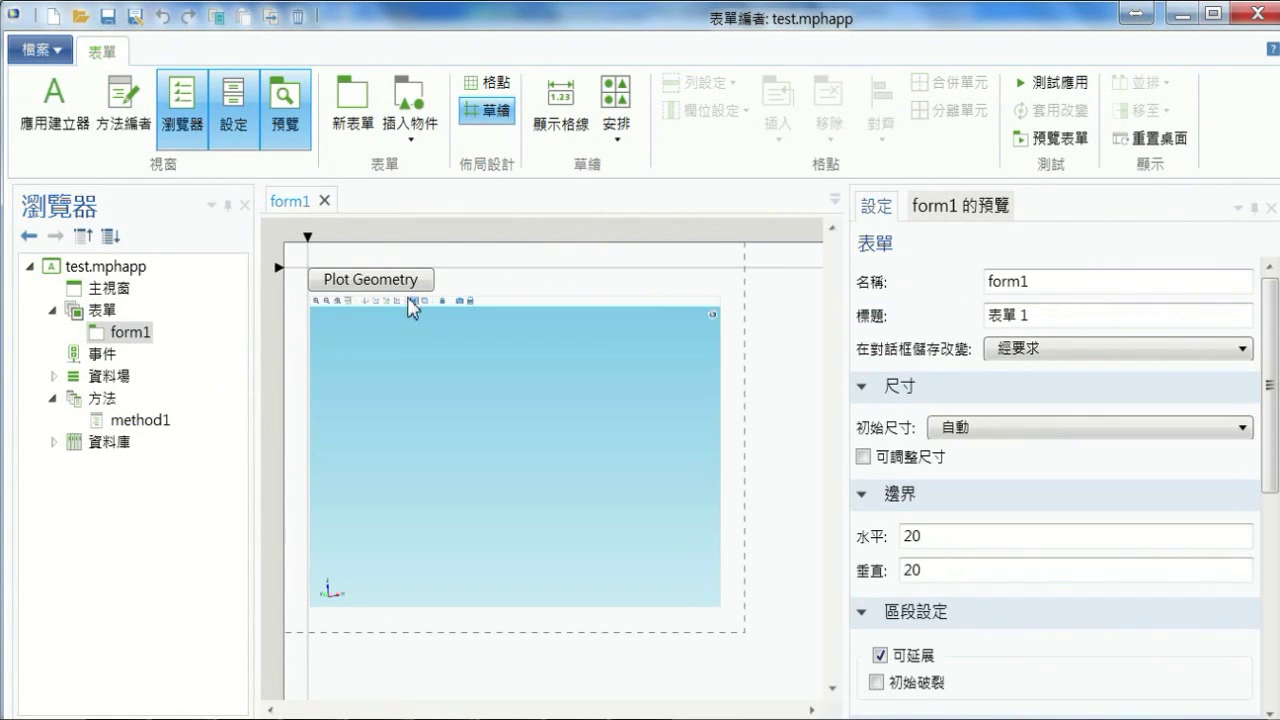
Step: Move the plot and Plot Geometry button lower, then add a wide file-import field at the top-left
{"action": "mouse_move", "coordinate": [460, 394]}
{"action": "left_mouse_down"}
{"action": "mouse_move", "coordinate": [478, 462]}
{"action": "mouse_move", "coordinate": [477, 434]}
{"action": "left_mouse_up"}
{"action": "left_click_drag", "start_coordinate": [400, 292], "coordinate": [701, 344]}
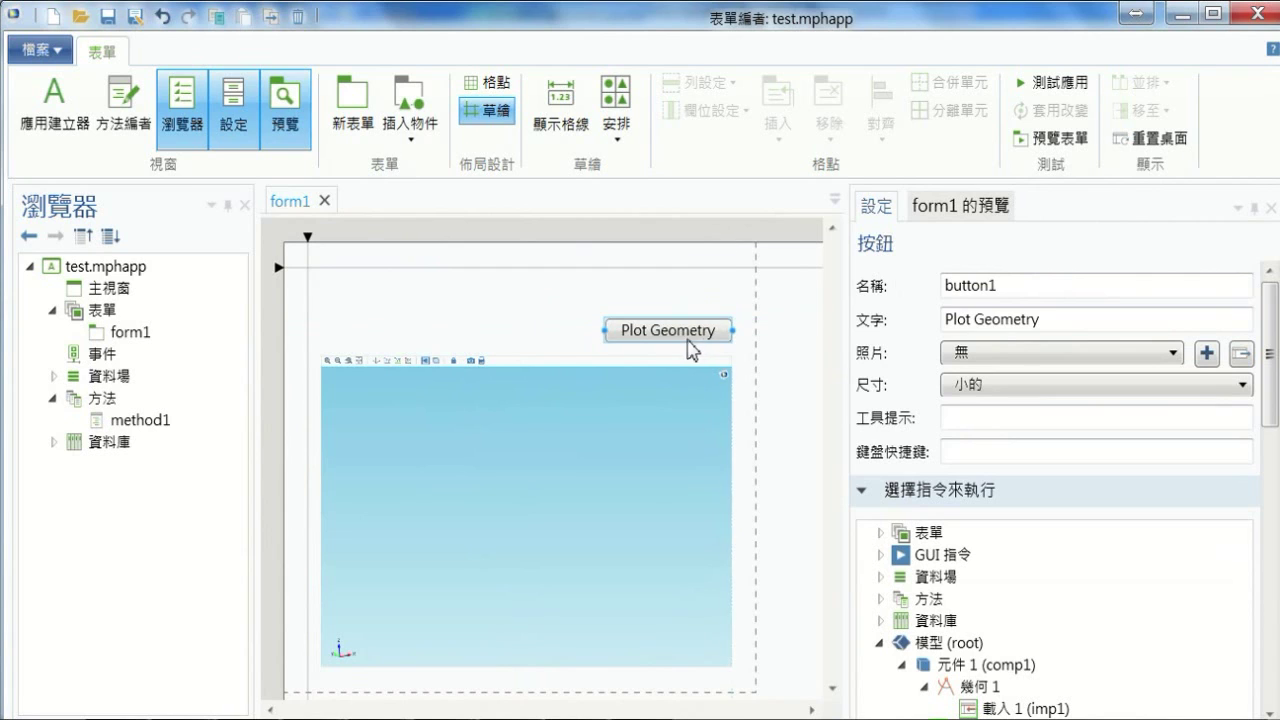
{"action": "left_click", "coordinate": [415, 146]}
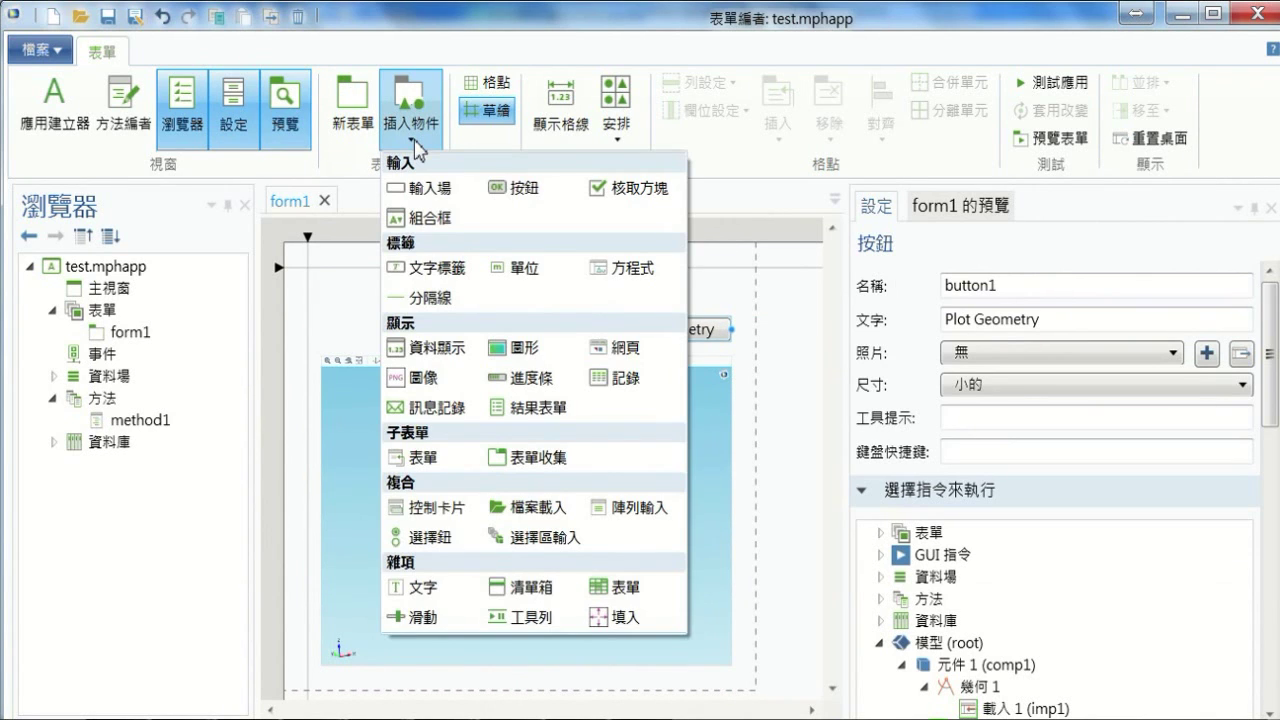
{"action": "left_click", "coordinate": [530, 507]}
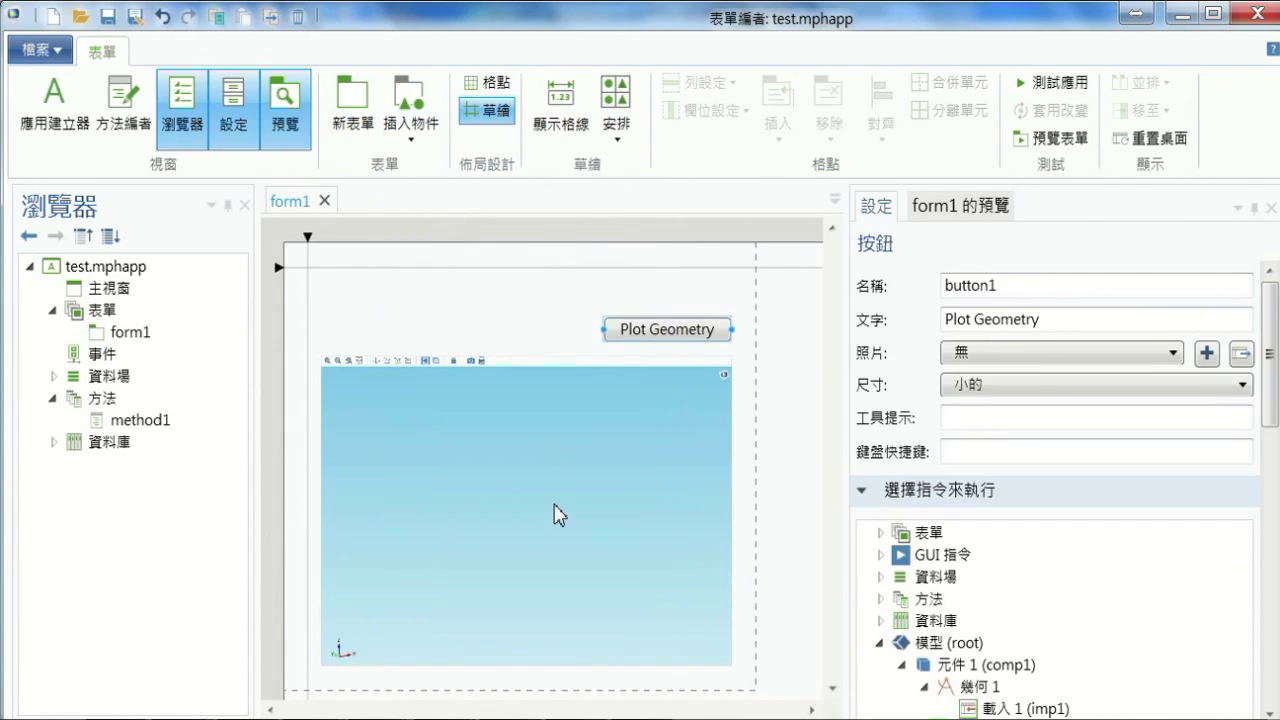
{"action": "left_click_drag", "start_coordinate": [567, 483], "coordinate": [443, 298]}
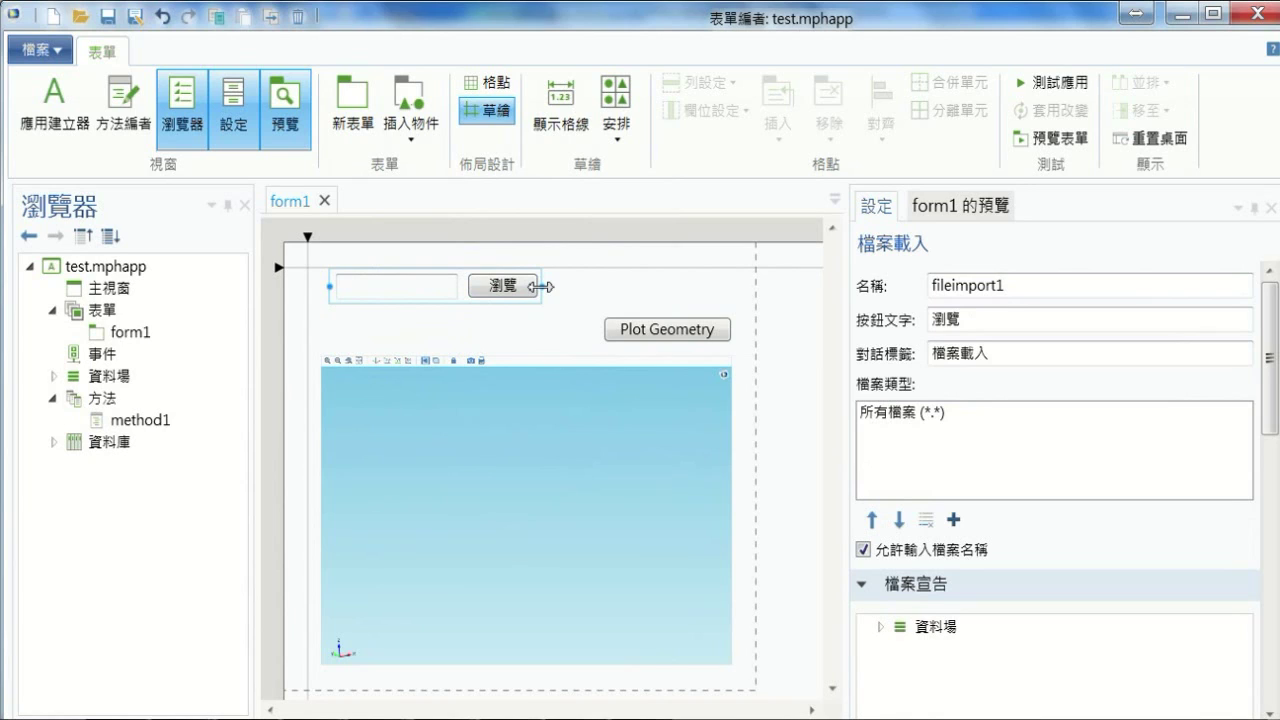
{"action": "left_click_drag", "start_coordinate": [541, 287], "coordinate": [651, 288]}
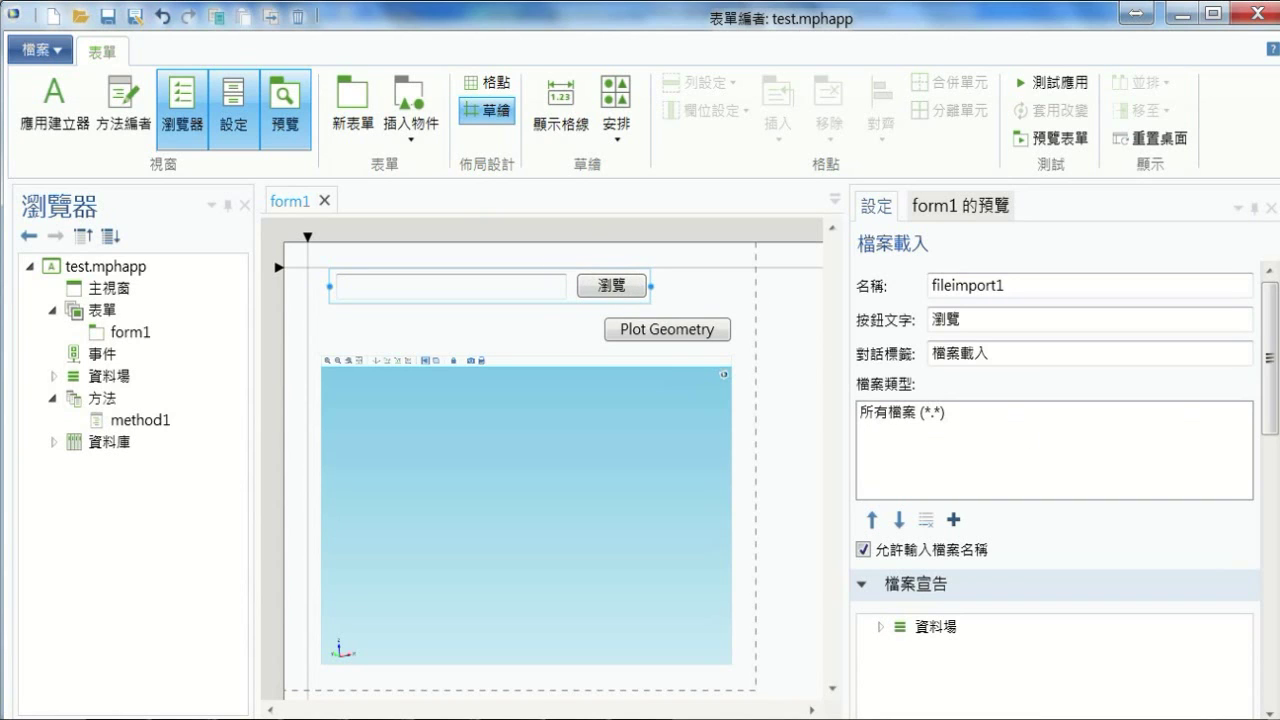
Step: Set the file-import field's source to 檔案 1 (file1)
{"action": "left_click_drag", "start_coordinate": [1272, 405], "coordinate": [1274, 452]}
{"action": "left_click", "coordinate": [879, 486]}
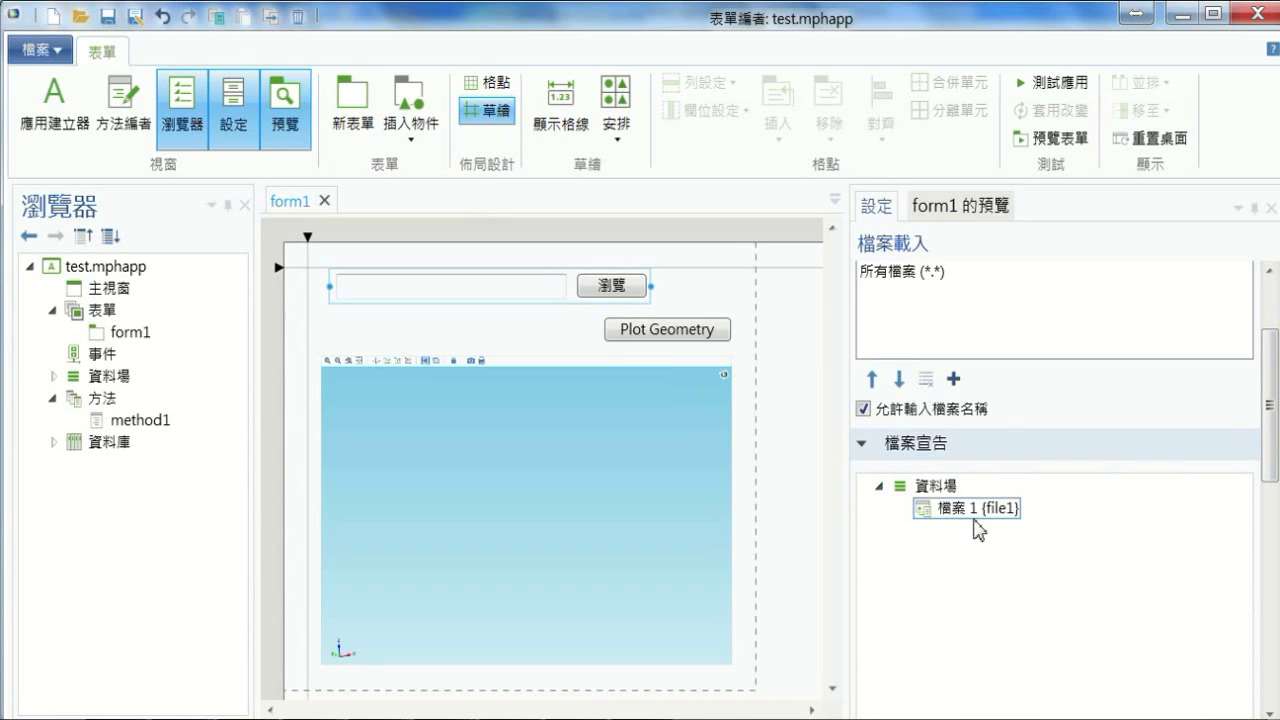
{"action": "left_click", "coordinate": [984, 515]}
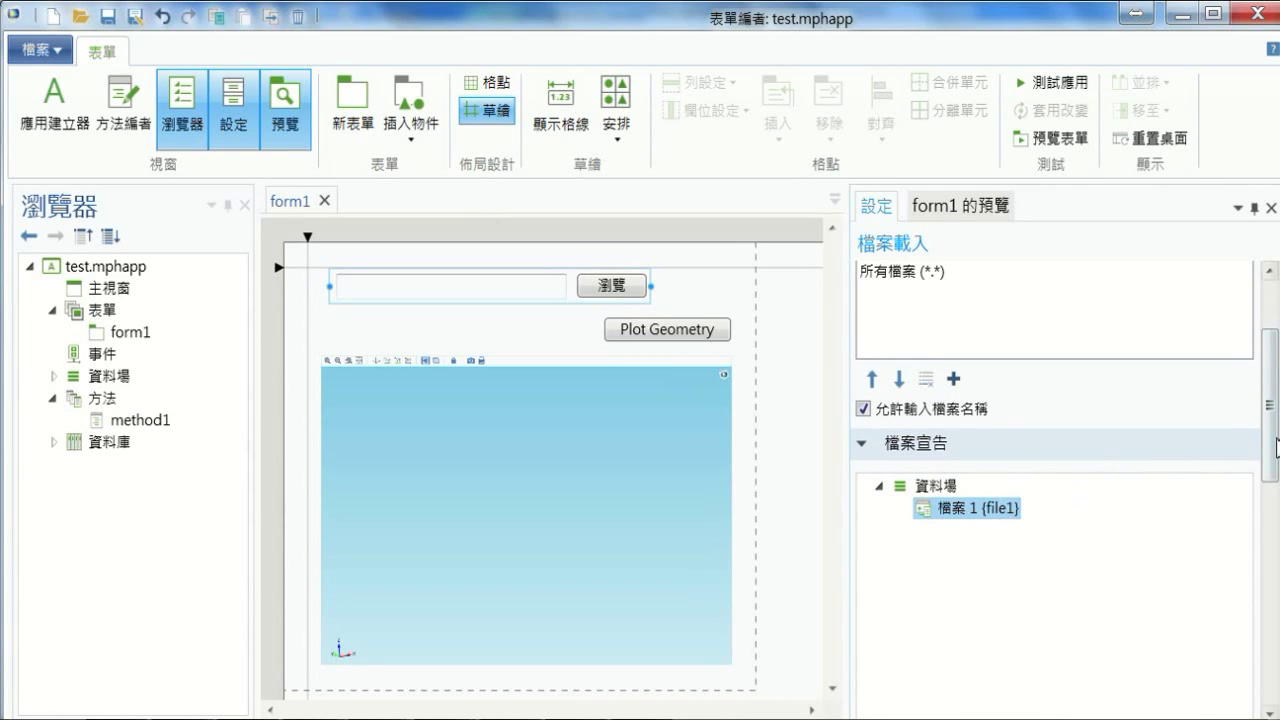
{"action": "left_click_drag", "start_coordinate": [1276, 447], "coordinate": [1276, 517]}
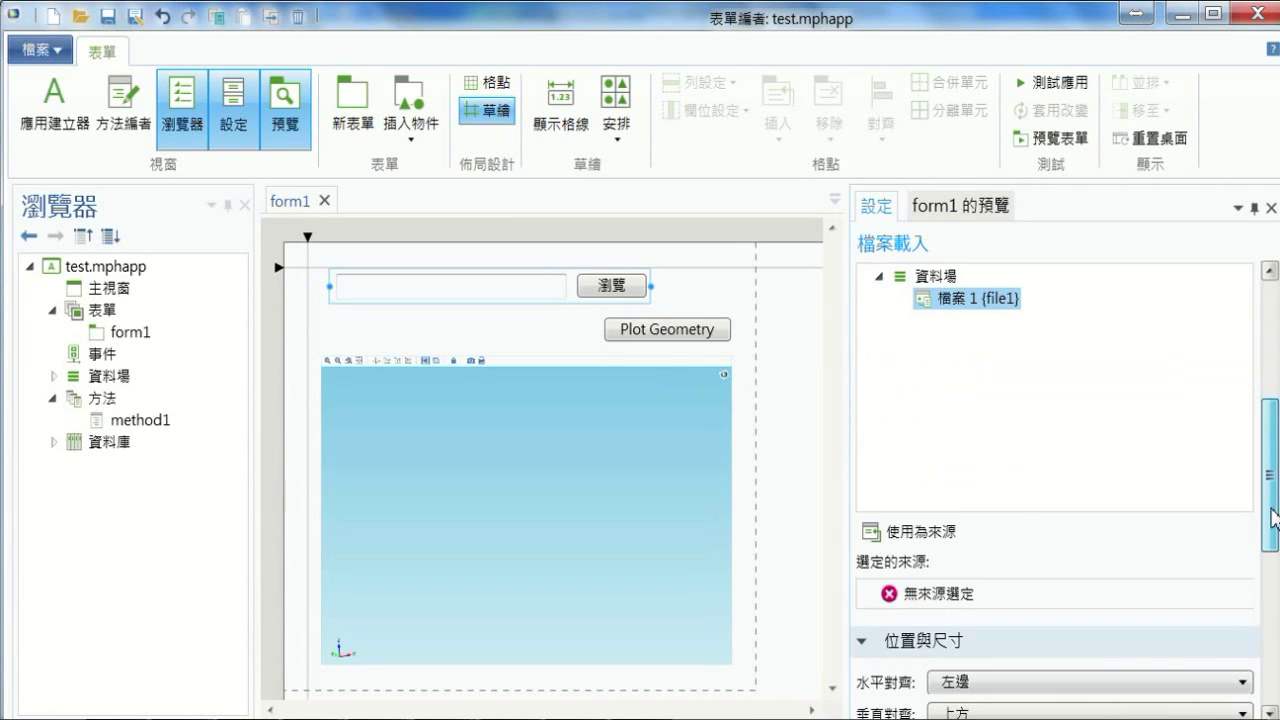
{"action": "left_click", "coordinate": [946, 536]}
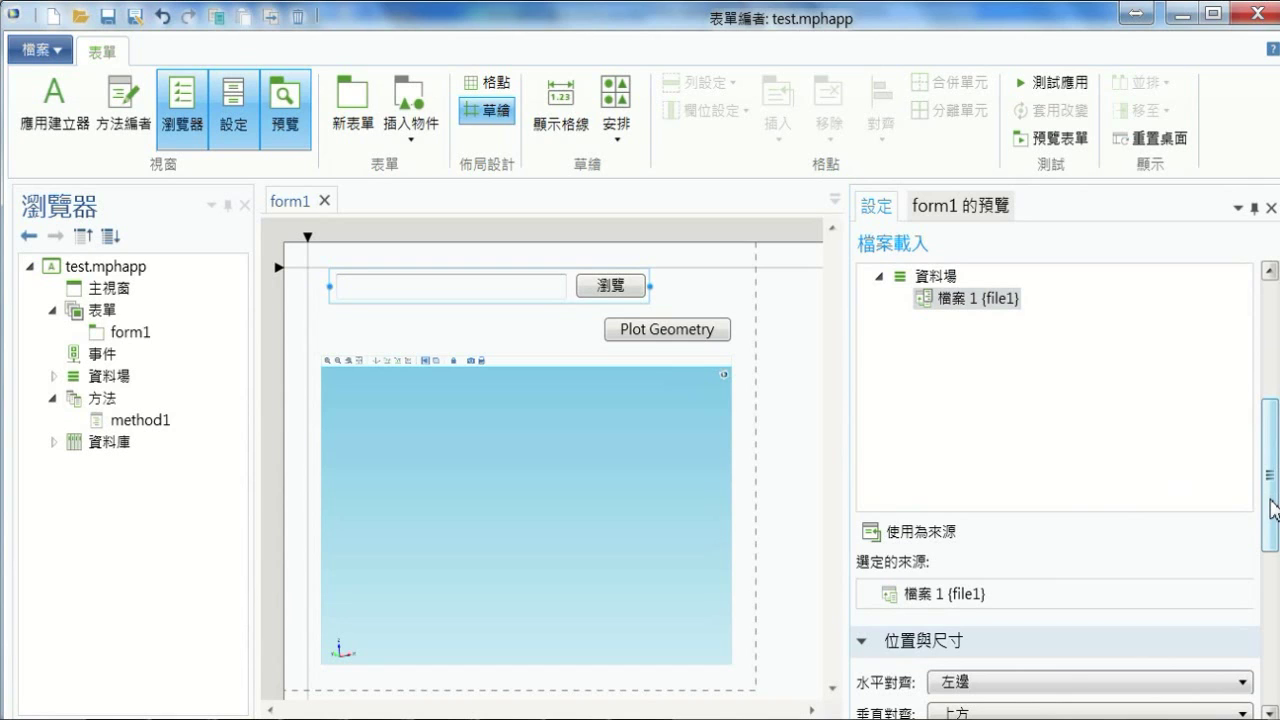
{"action": "left_click_drag", "start_coordinate": [1273, 509], "coordinate": [1273, 428]}
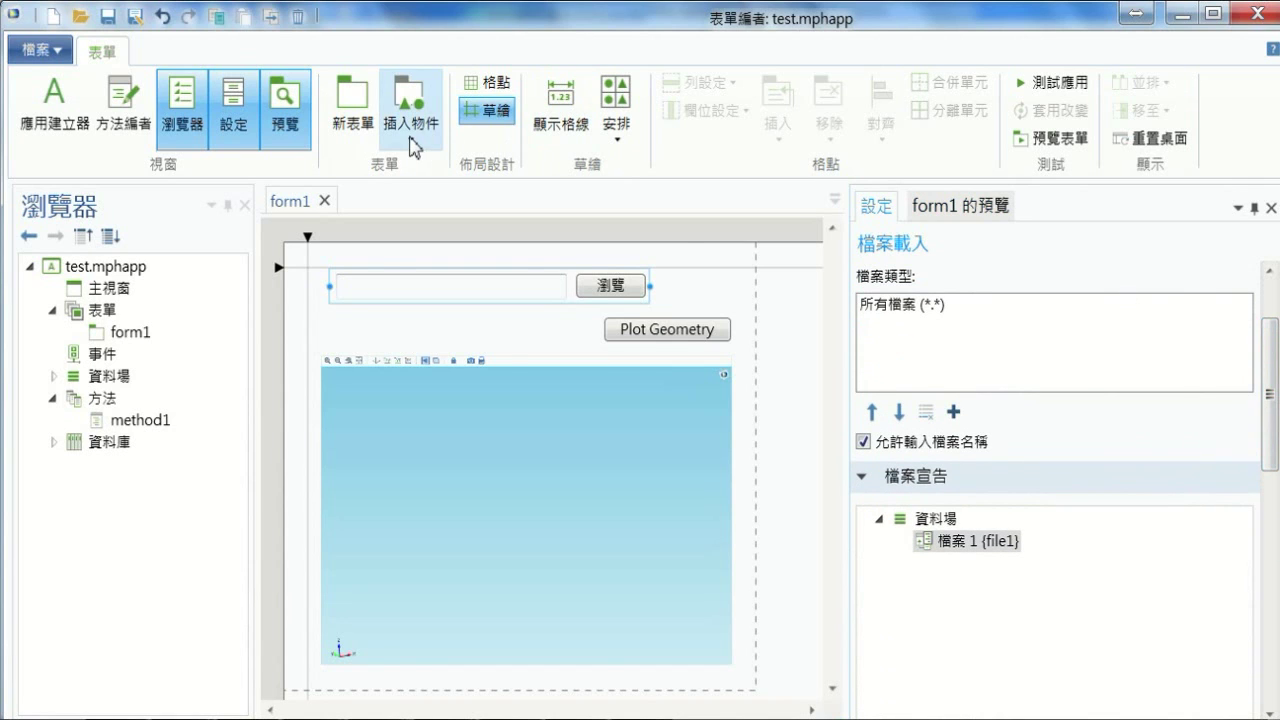
Step: Add an input field above the plot, widened and aligned with the file-import field
{"action": "left_click", "coordinate": [414, 140]}
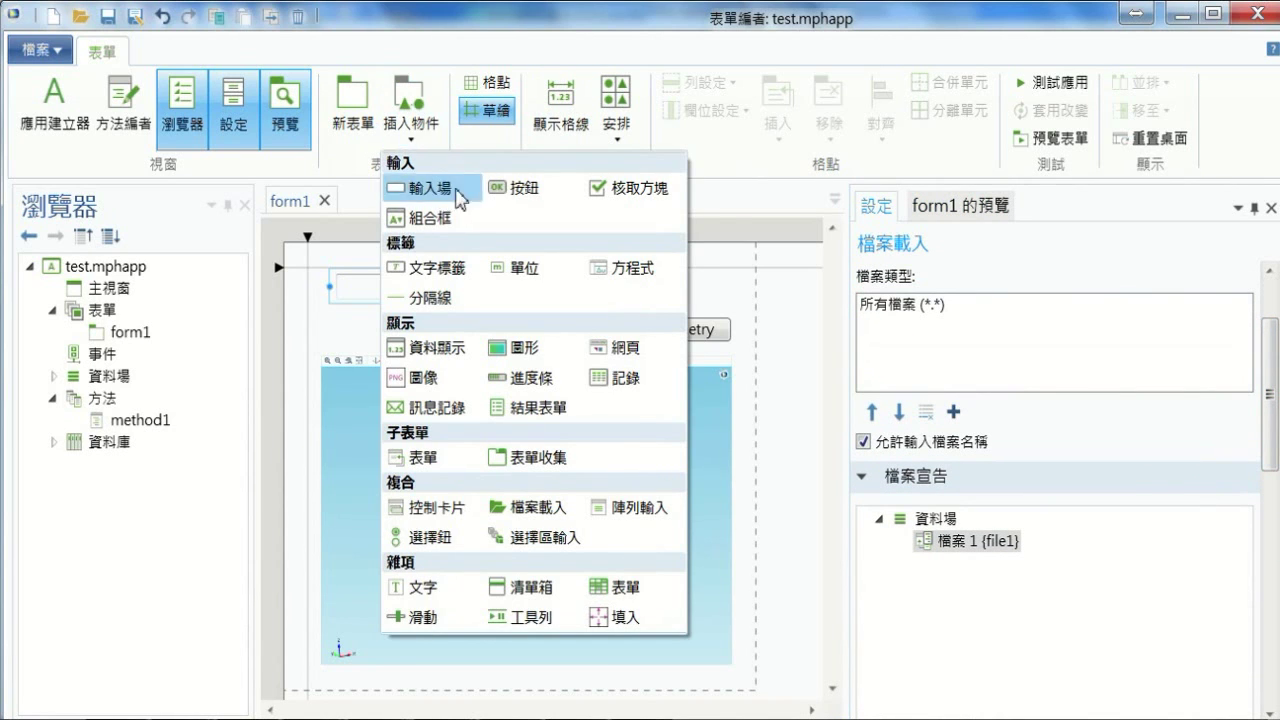
{"action": "left_click", "coordinate": [437, 188]}
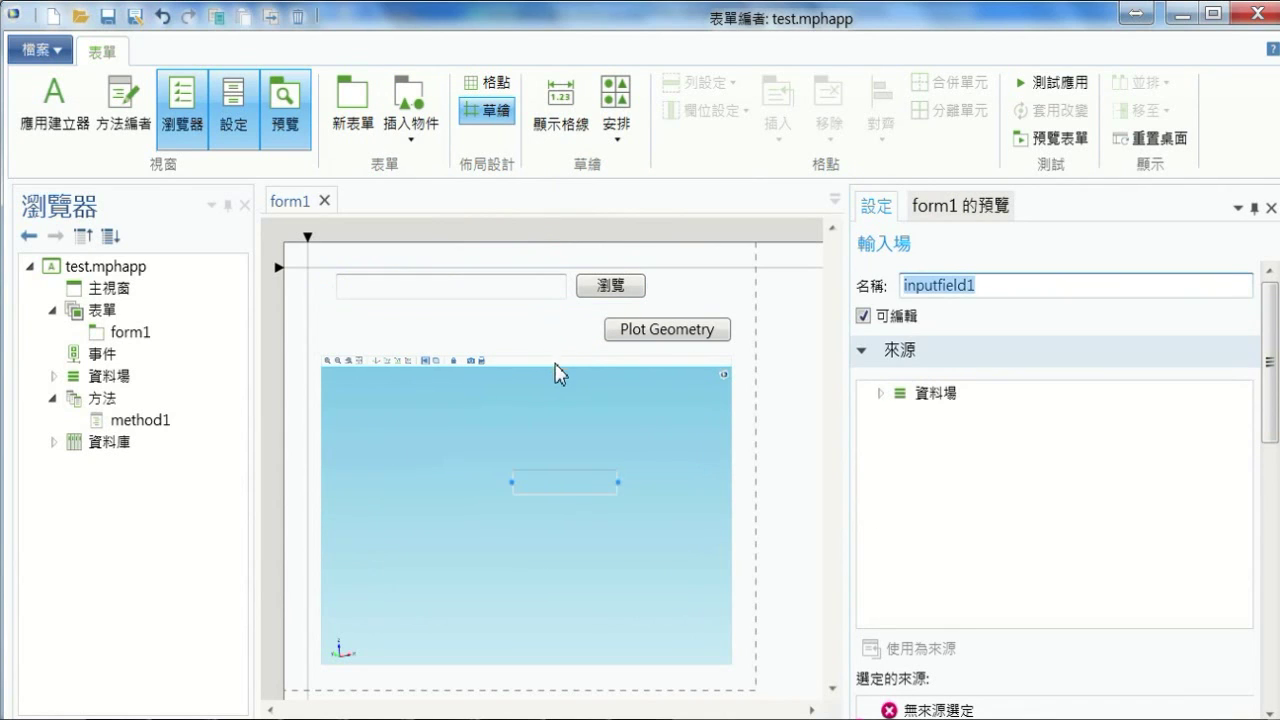
{"action": "left_click_drag", "start_coordinate": [556, 478], "coordinate": [385, 319]}
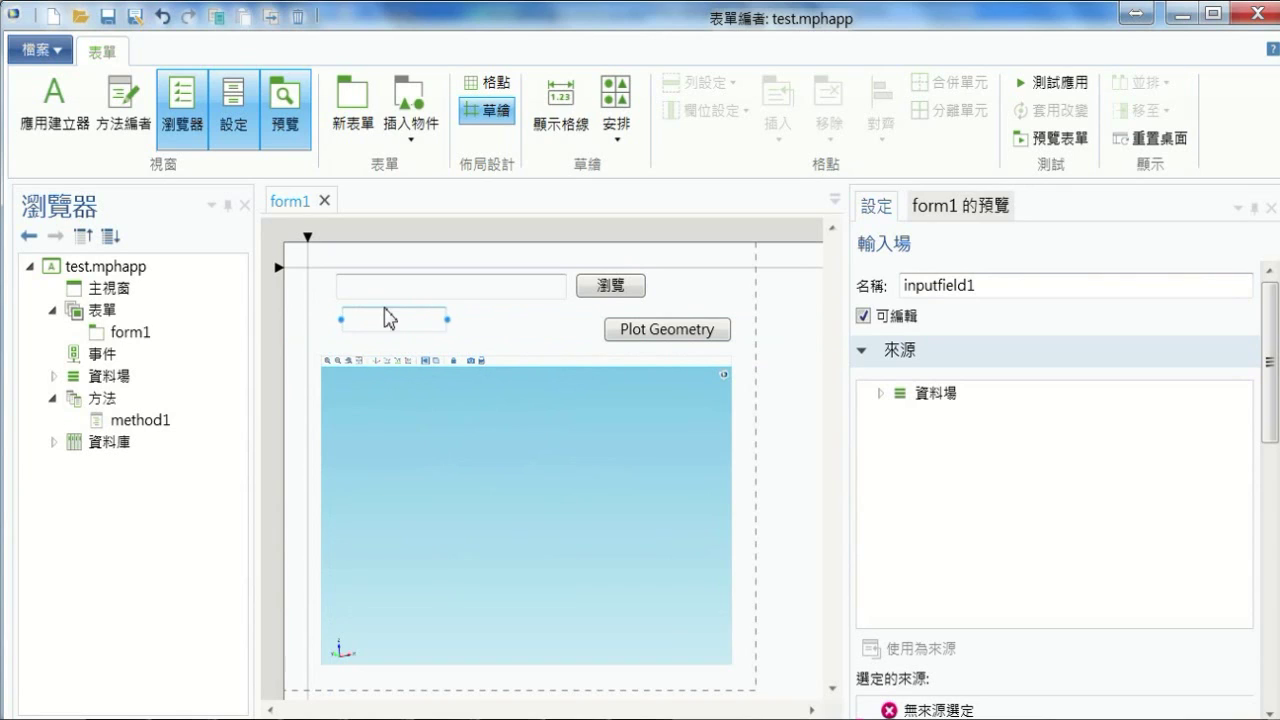
{"action": "left_click_drag", "start_coordinate": [446, 320], "coordinate": [567, 328]}
{"action": "left_click_drag", "start_coordinate": [500, 320], "coordinate": [499, 320]}
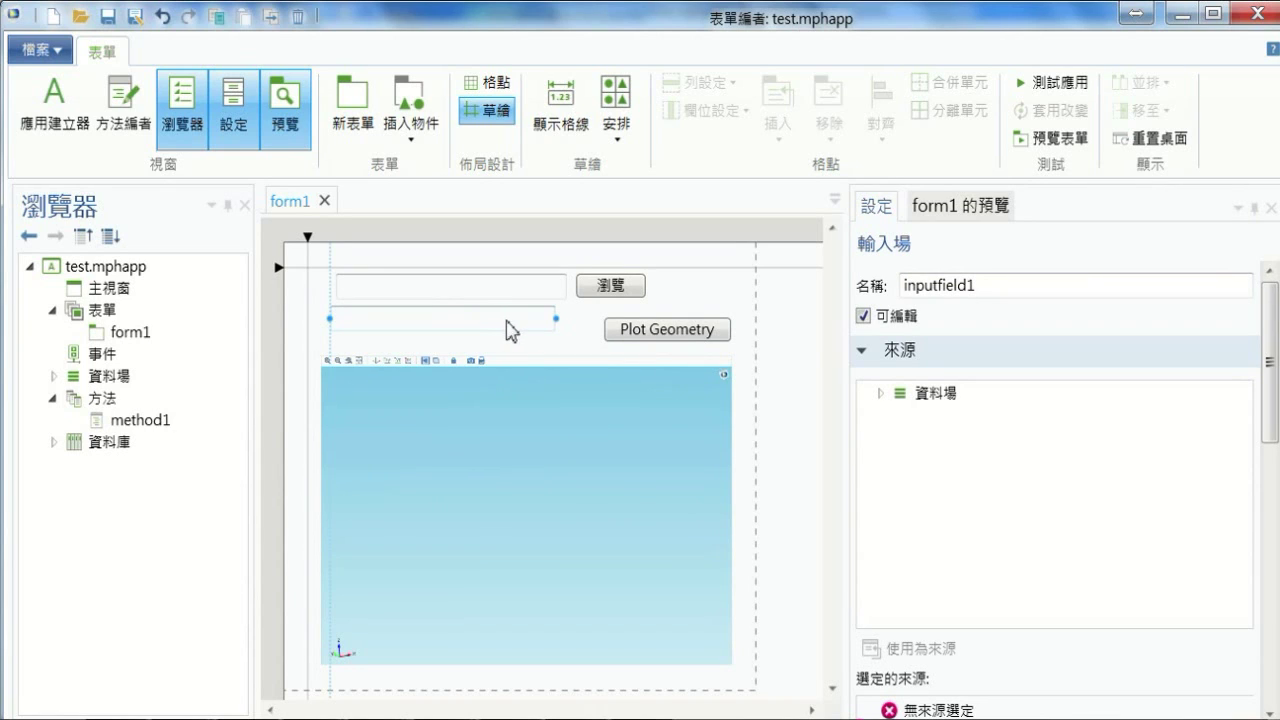
Step: Bind the input field to the cad_name string
{"action": "left_click", "coordinate": [880, 393]}
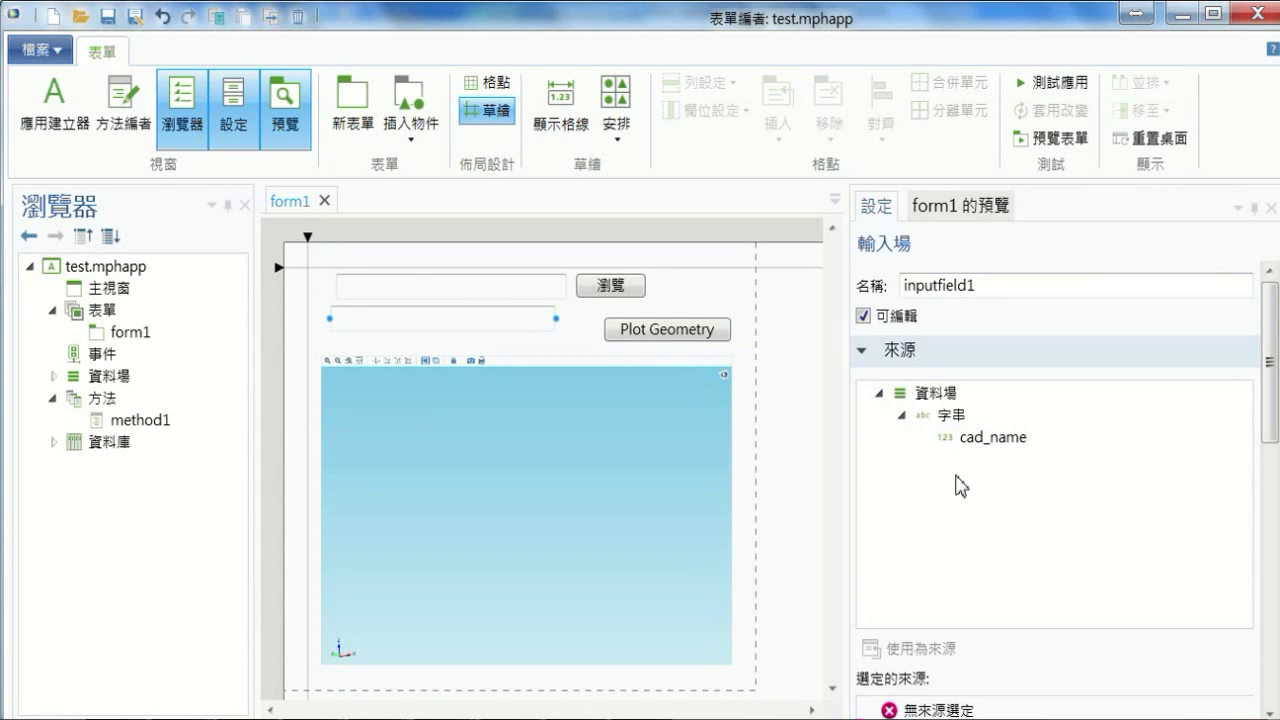
{"action": "left_click", "coordinate": [988, 440]}
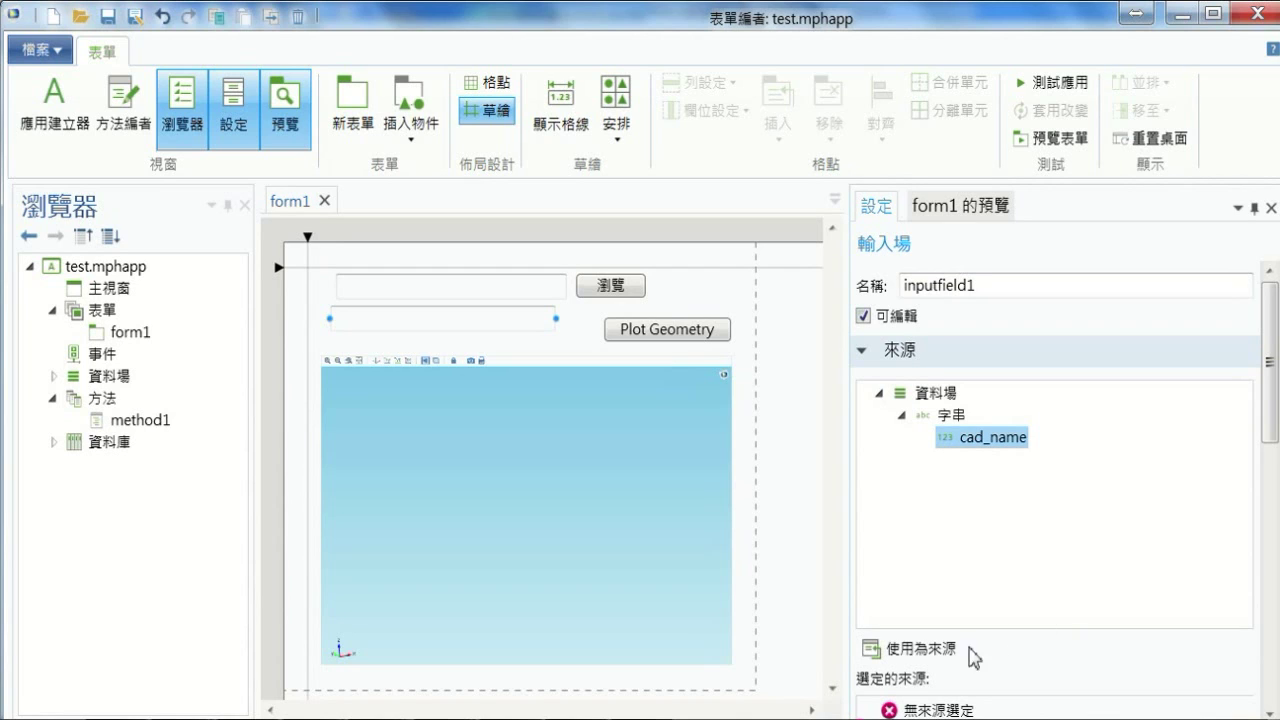
{"action": "left_click", "coordinate": [914, 650]}
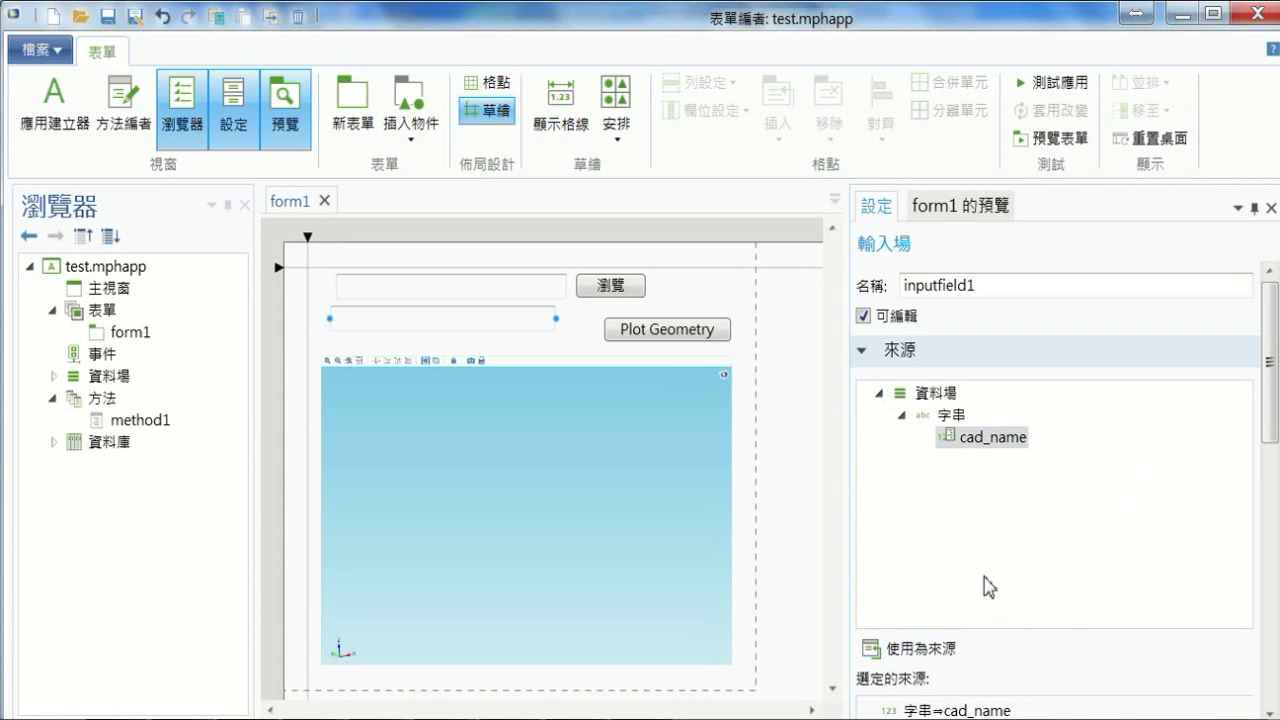
{"action": "left_click", "coordinate": [198, 527]}
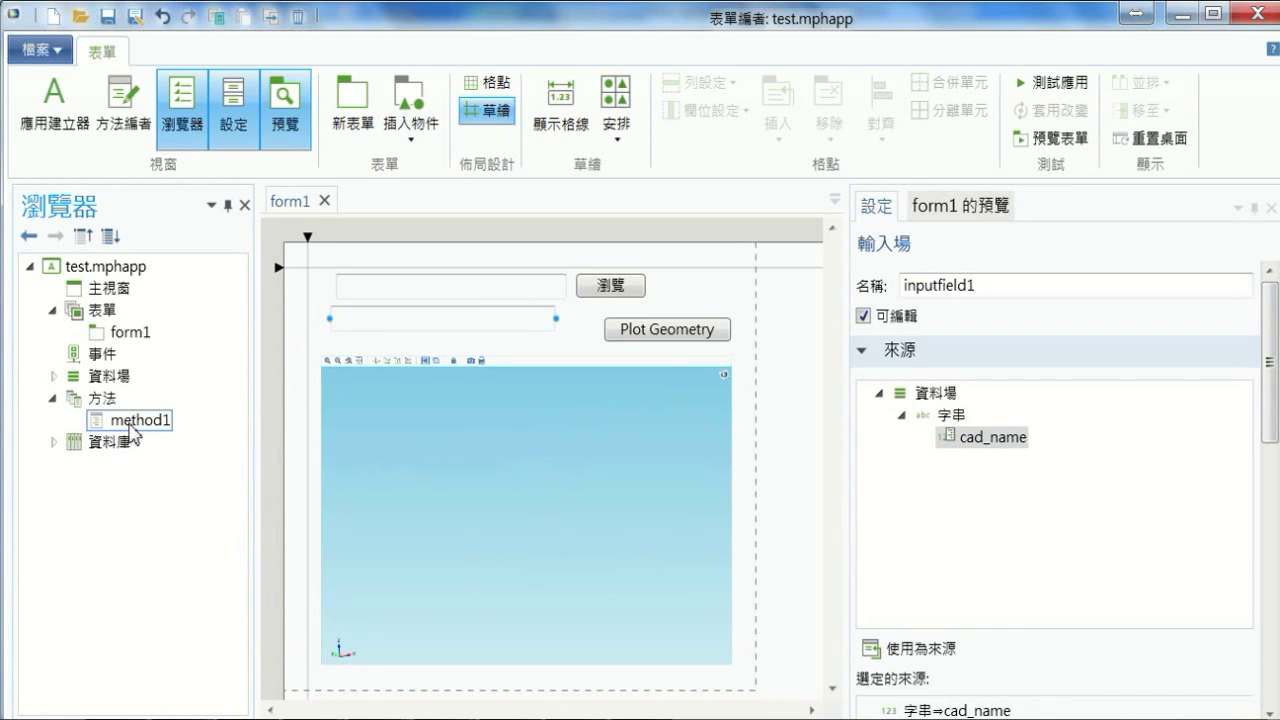
Step: In method1, comment out the hard-coded path and add a set filename line using cad_name
{"action": "left_click", "coordinate": [133, 421]}
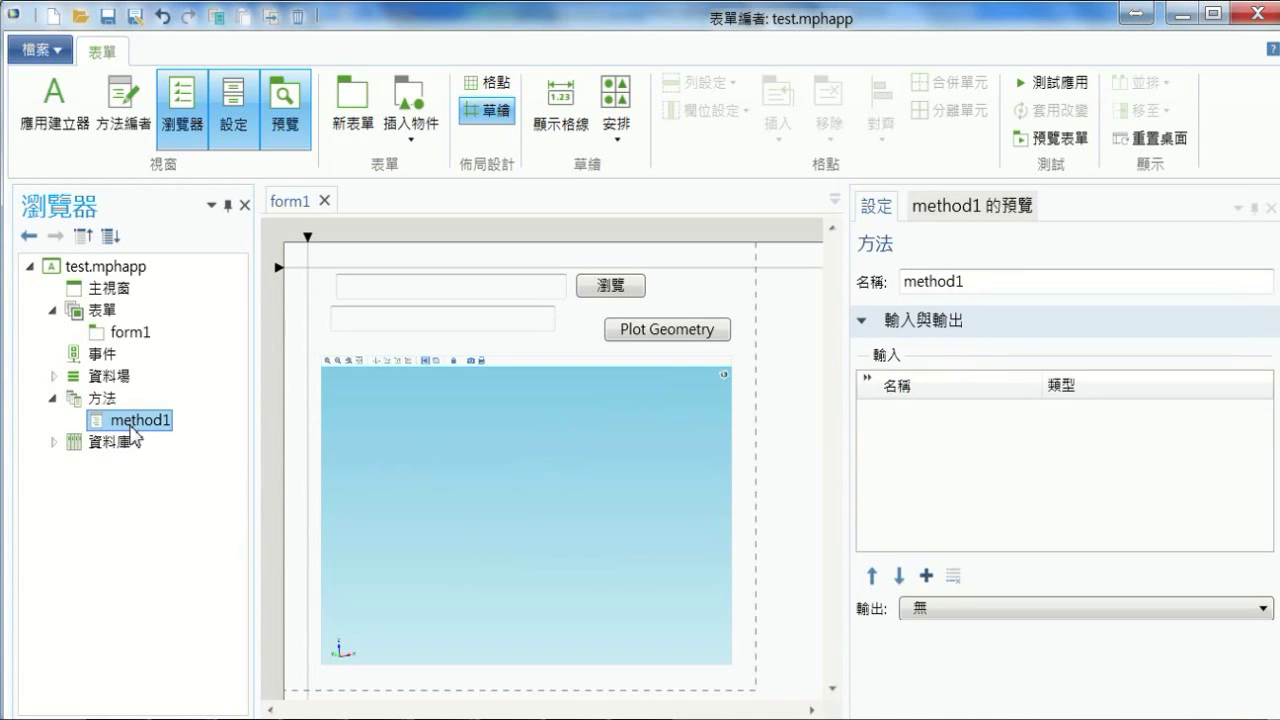
{"action": "double_click", "coordinate": [131, 421]}
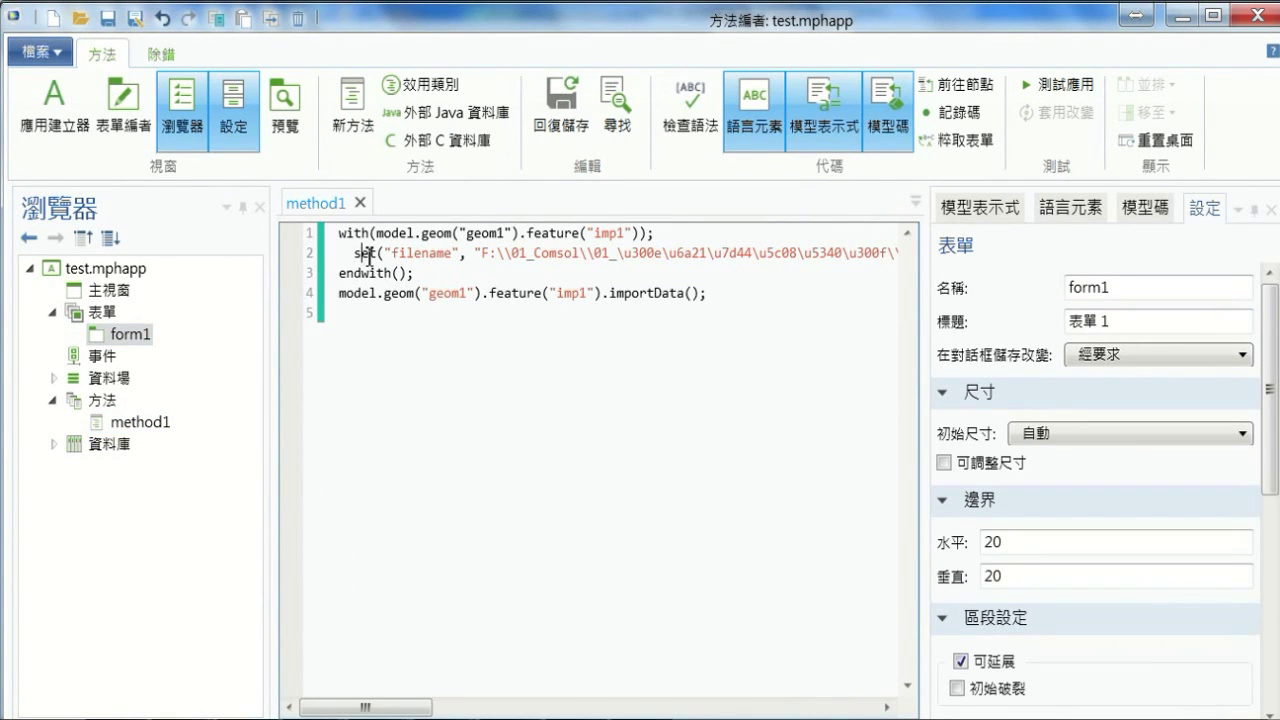
{"action": "type", "text": "//"}
{"action": "key", "text": "Right"}
{"action": "key", "text": "Right"}
{"action": "key", "text": "shift+Right"}
{"action": "key", "text": "shift+Right"}
{"action": "key", "text": "shift+Right"}
{"action": "key", "text": "shift+Right"}
{"action": "key", "text": "shift+Right"}
{"action": "key", "text": "shift+Right"}
{"action": "key", "text": "shift+Right"}
{"action": "key", "text": "ctrl+c"}
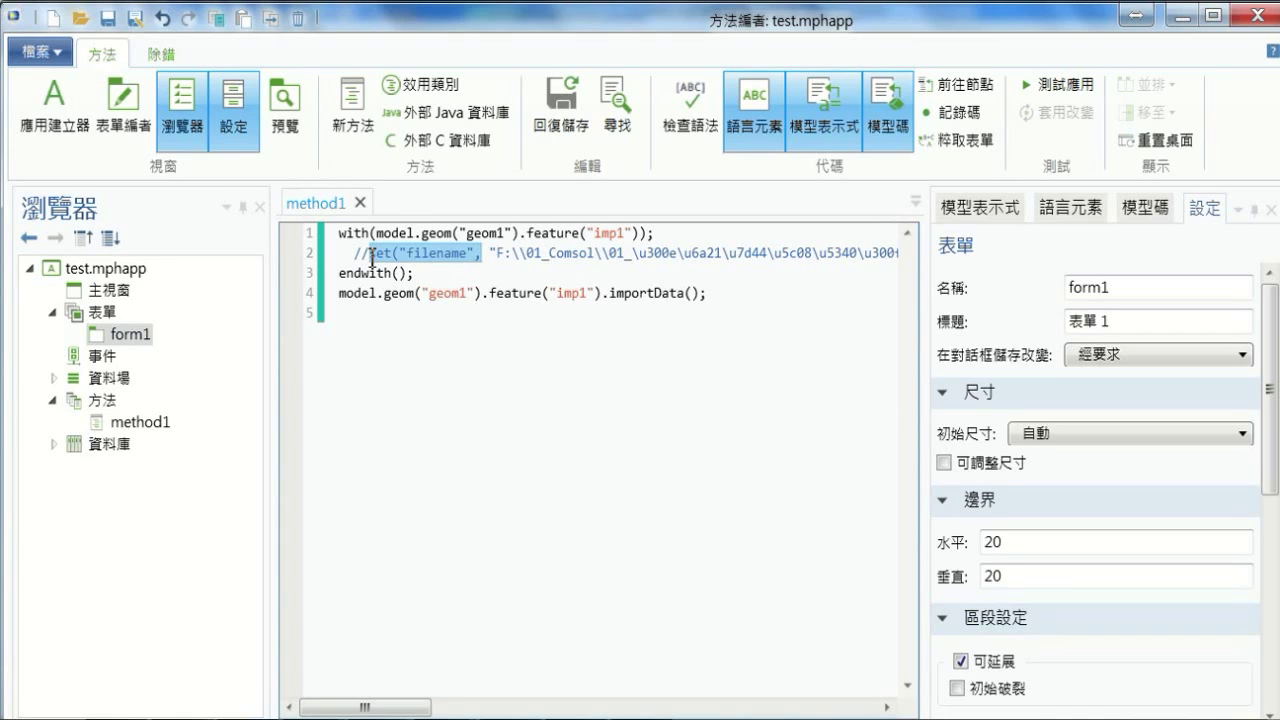
{"action": "left_click", "coordinate": [675, 237]}
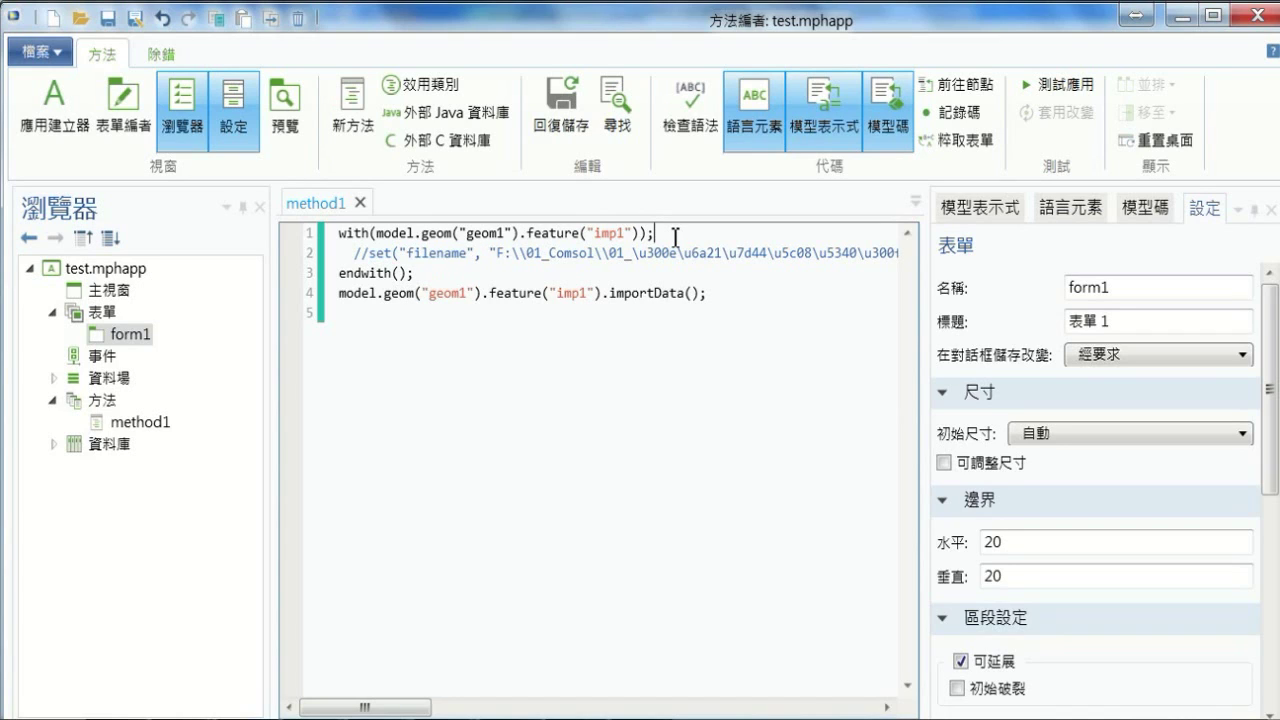
{"action": "key", "text": "Return"}
{"action": "key", "text": "ctrl+v"}
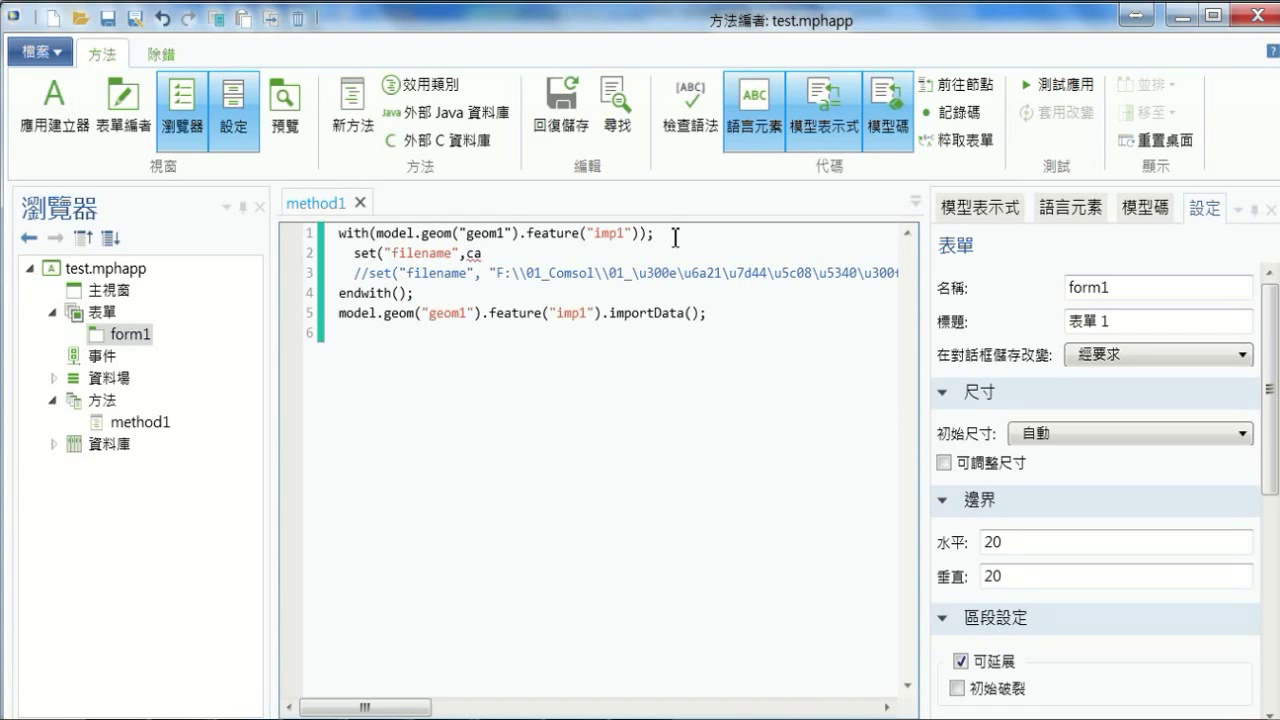
{"action": "type", "text": "cad_n"}
{"action": "type", "text": "ame)"}
{"action": "type", "text": ";"}
{"action": "left_click", "coordinate": [607, 329]}
Step: Reopen form1 in the form editor
{"action": "left_click", "coordinate": [157, 428]}
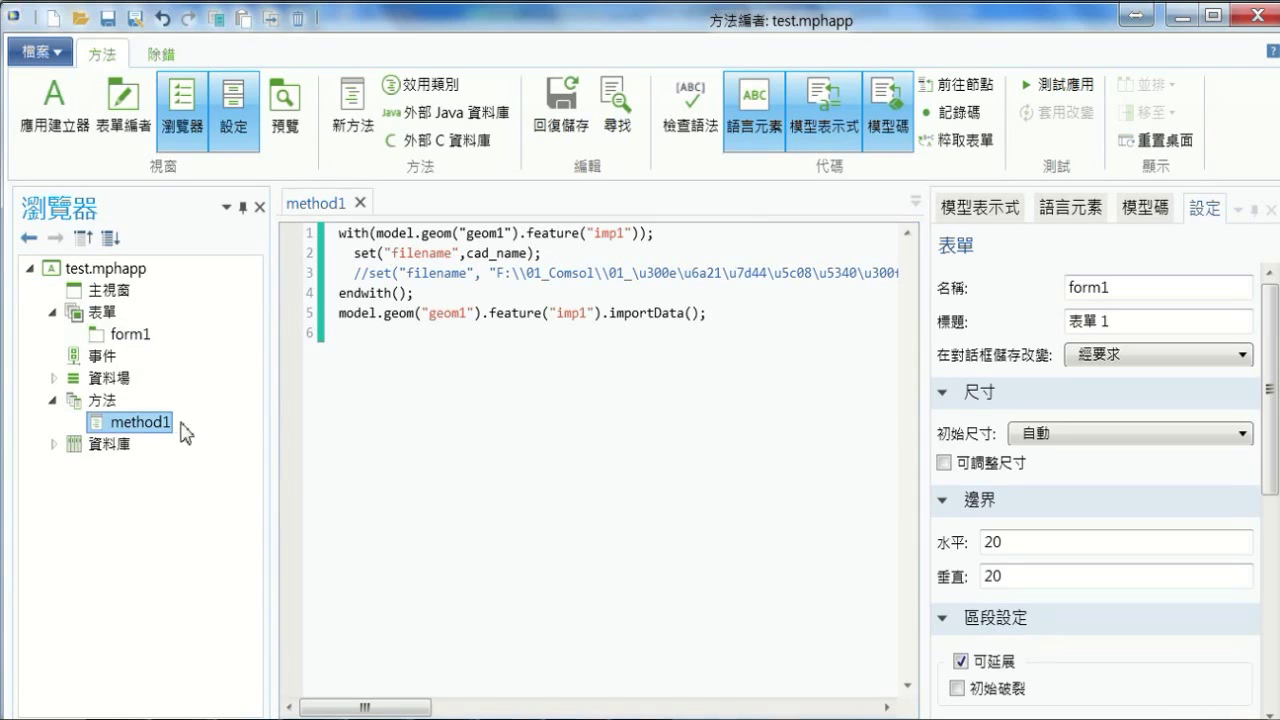
{"action": "left_click", "coordinate": [140, 338]}
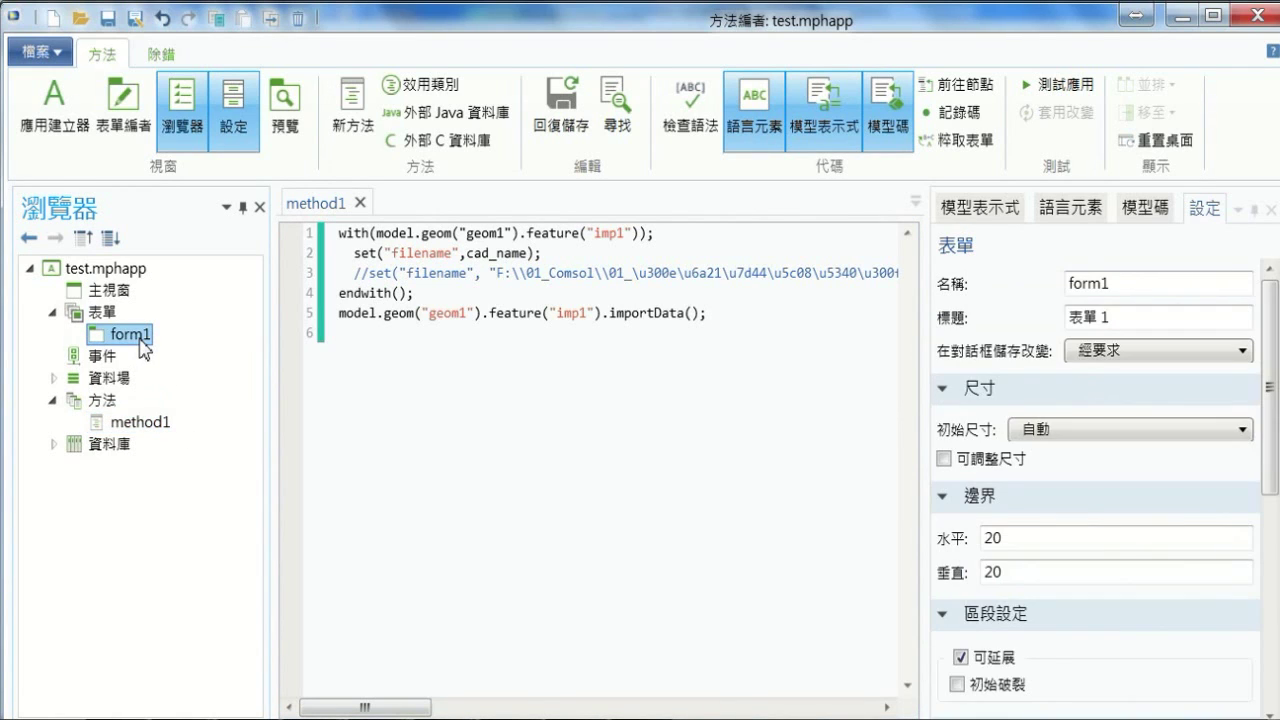
{"action": "double_click", "coordinate": [140, 338]}
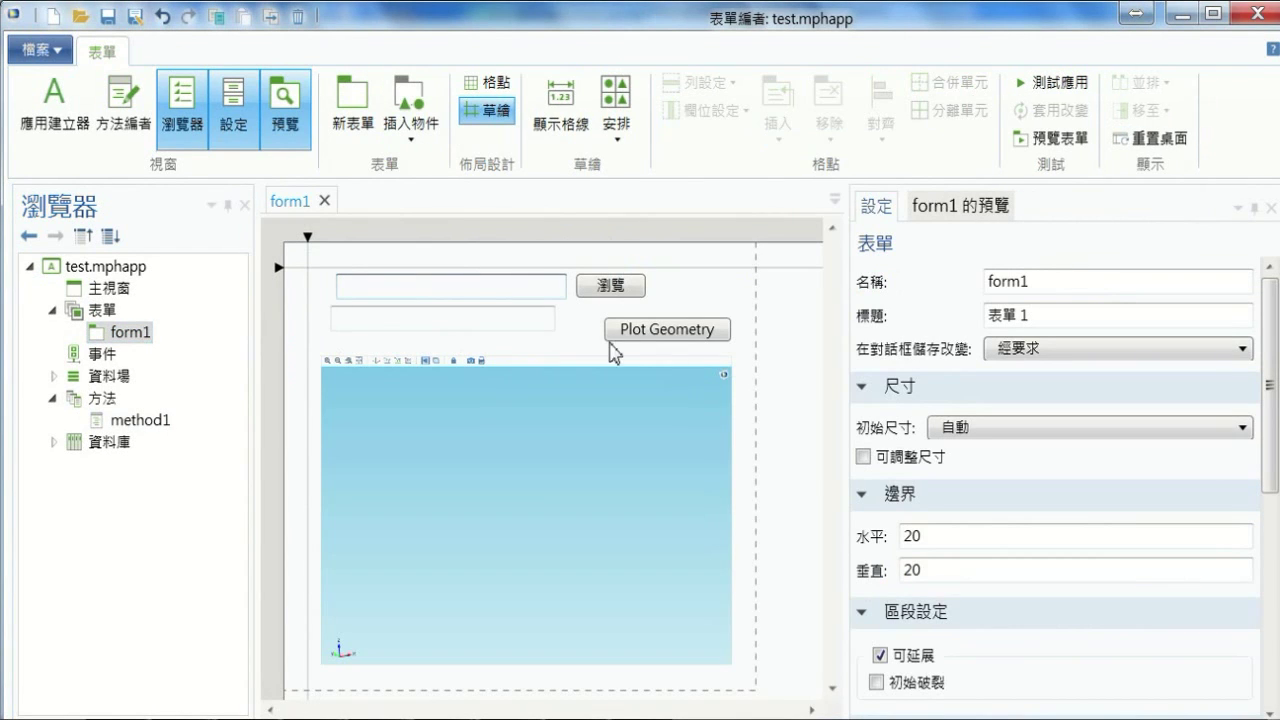
Step: Add method1 to the Plot Geometry button's commands, placed before plotting geometry 1
{"action": "left_click", "coordinate": [646, 340]}
{"action": "left_click_drag", "start_coordinate": [1270, 366], "coordinate": [1275, 446]}
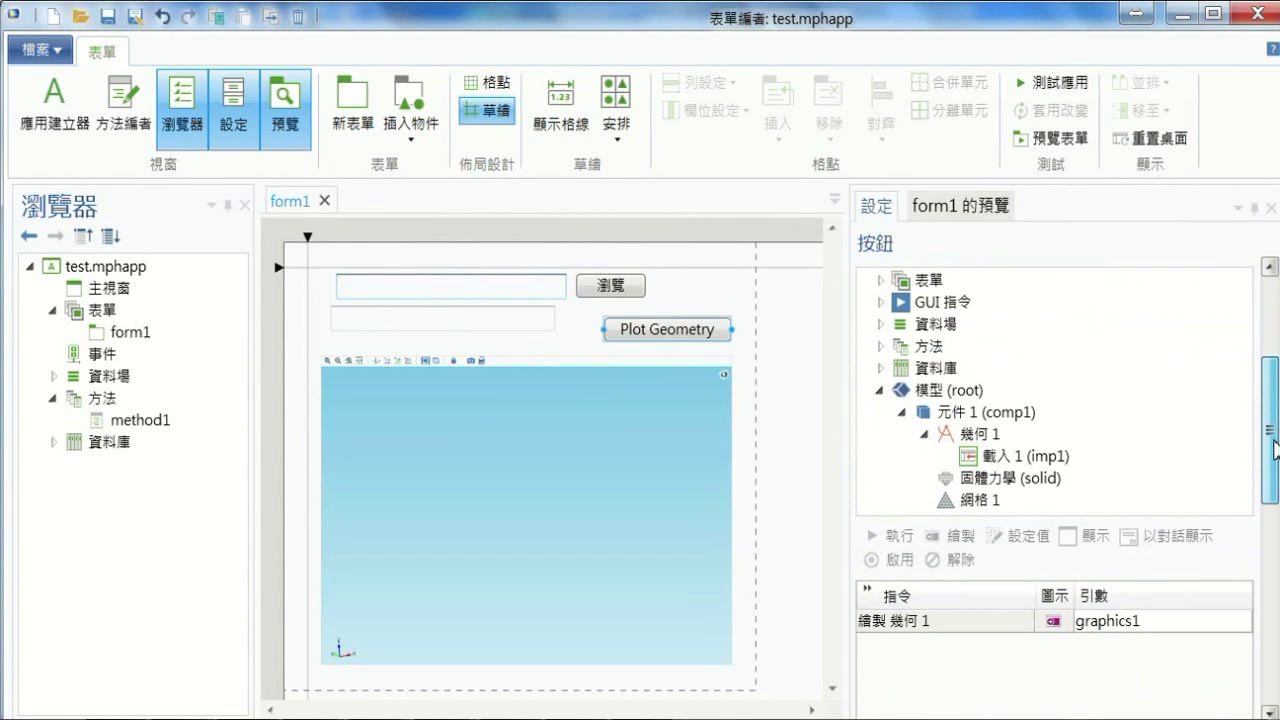
{"action": "double_click", "coordinate": [899, 346]}
{"action": "left_click", "coordinate": [960, 362]}
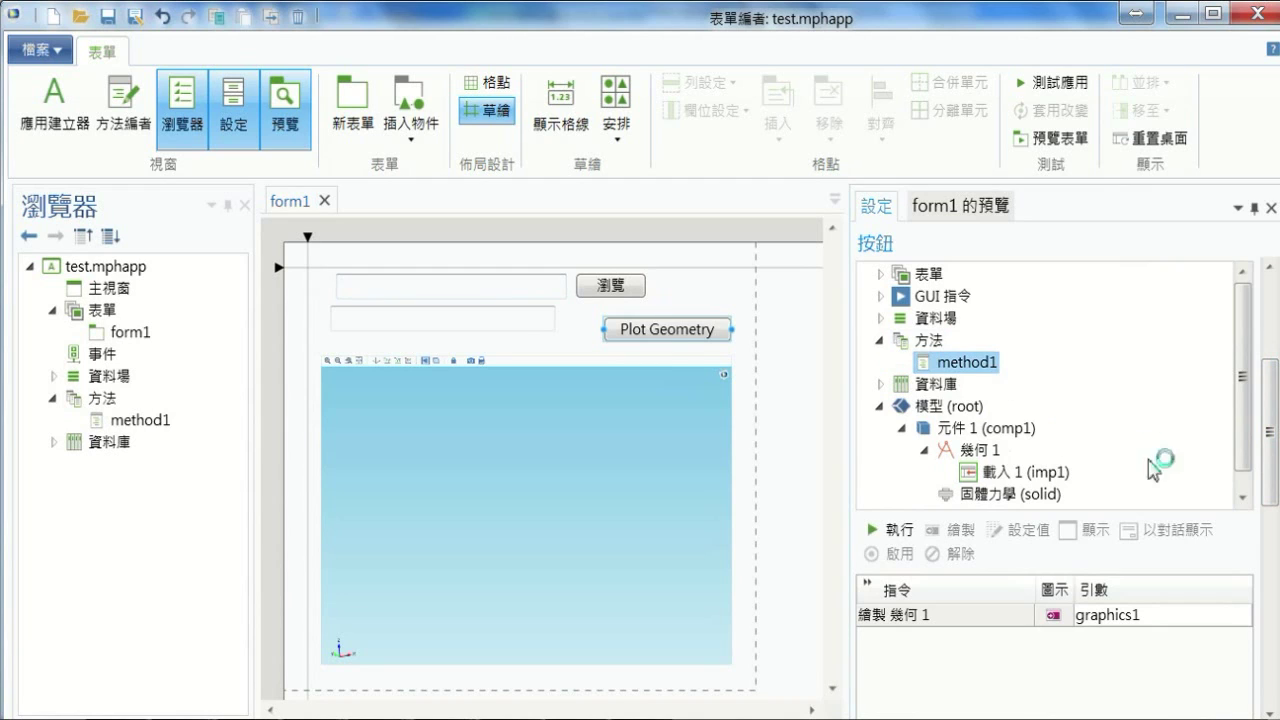
{"action": "left_click", "coordinate": [880, 529]}
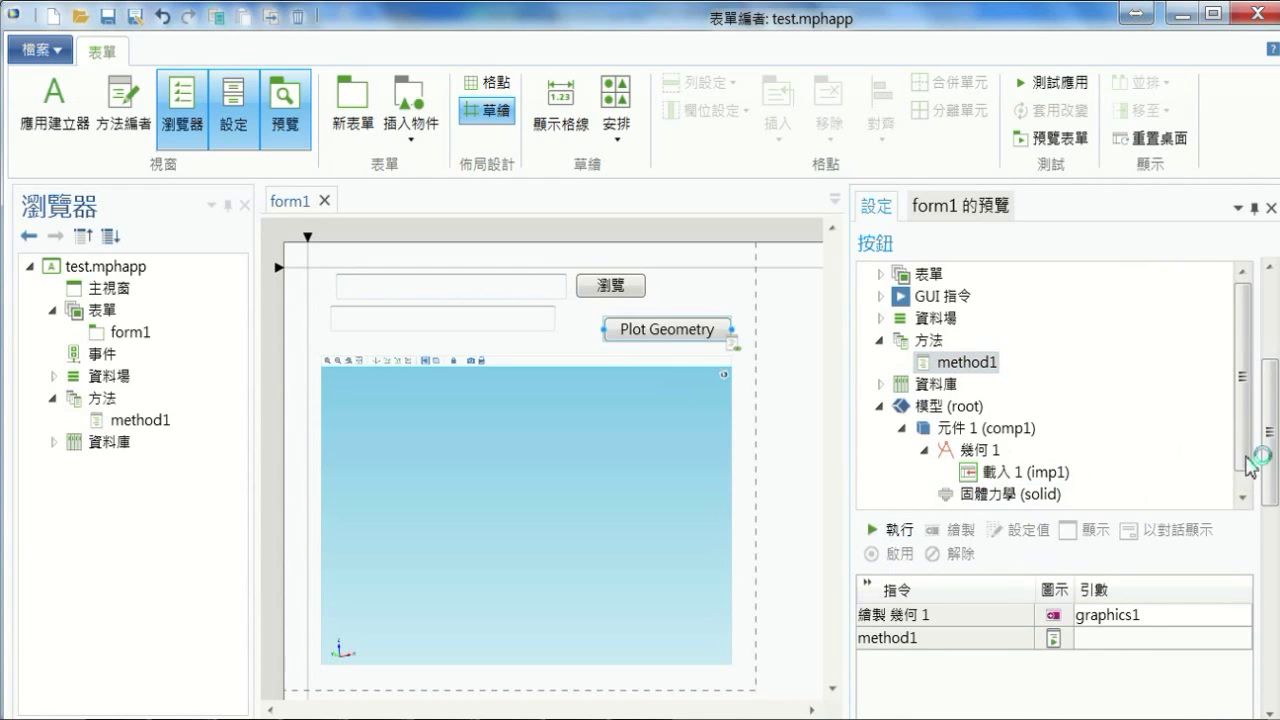
{"action": "scroll", "coordinate": [1266, 437], "scroll_direction": "down", "scroll_amount": 2}
{"action": "left_click", "coordinate": [966, 560]}
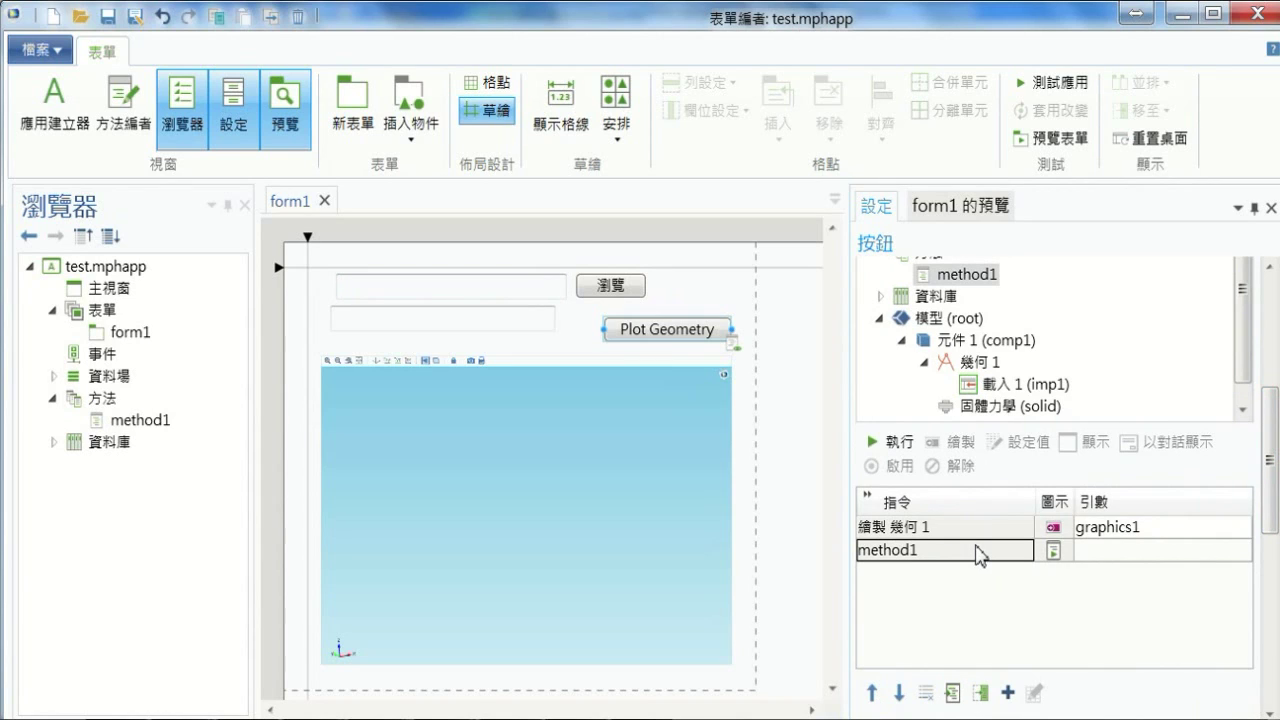
{"action": "left_click", "coordinate": [872, 692]}
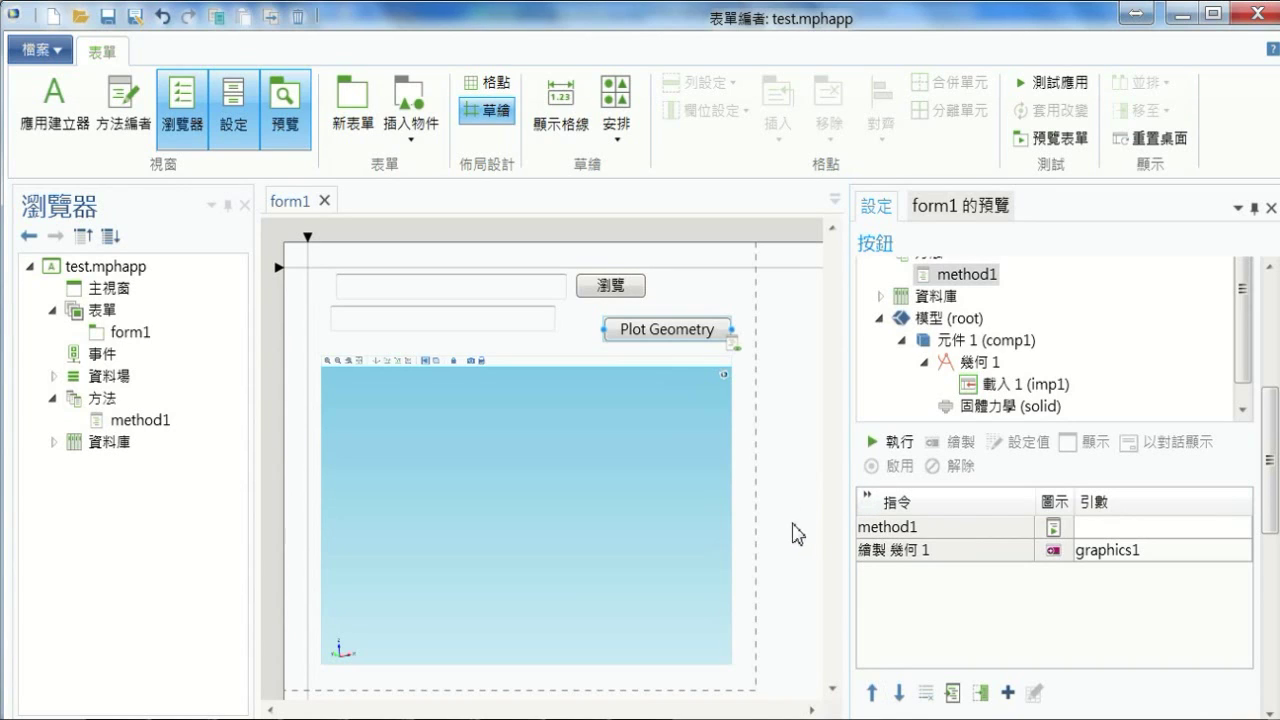
{"action": "left_click", "coordinate": [1060, 88]}
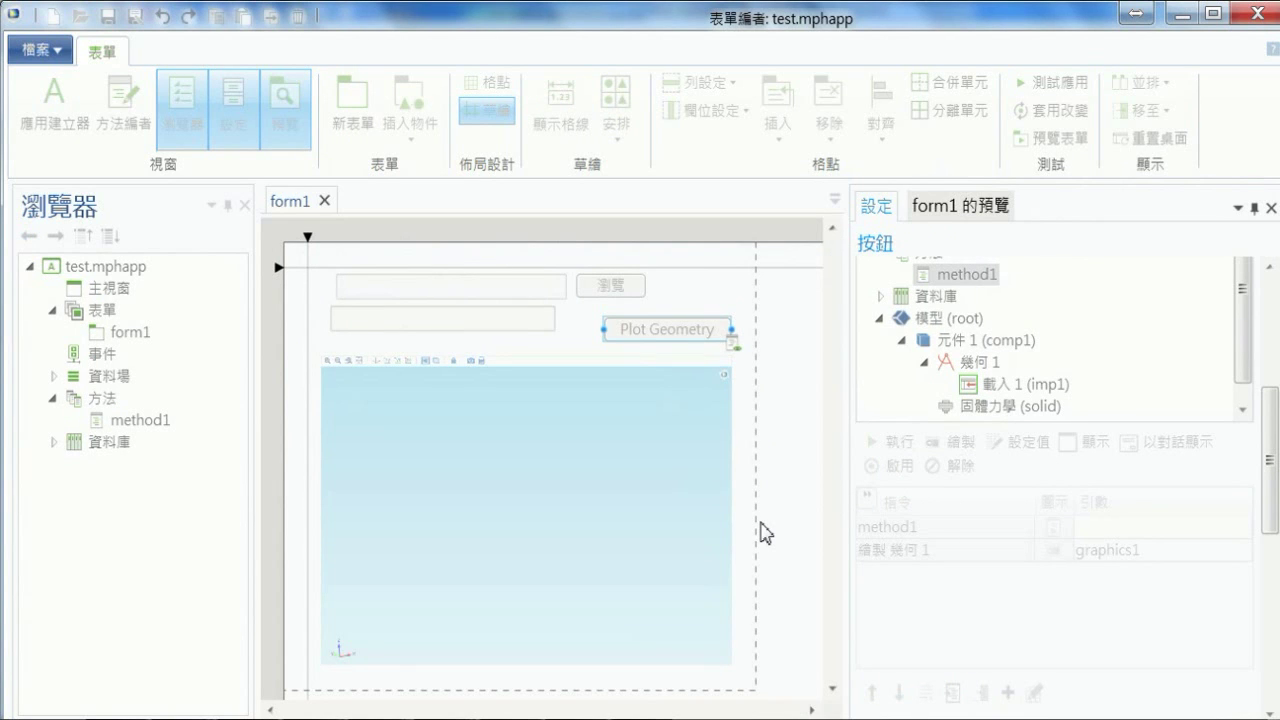
Step: Position the test app window and open the file chooser for the first path field
{"action": "mouse_move", "coordinate": [245, 30]}
{"action": "left_mouse_down"}
{"action": "mouse_move", "coordinate": [478, 58]}
{"action": "mouse_move", "coordinate": [570, 158]}
{"action": "left_mouse_up"}
{"action": "left_click", "coordinate": [493, 231]}
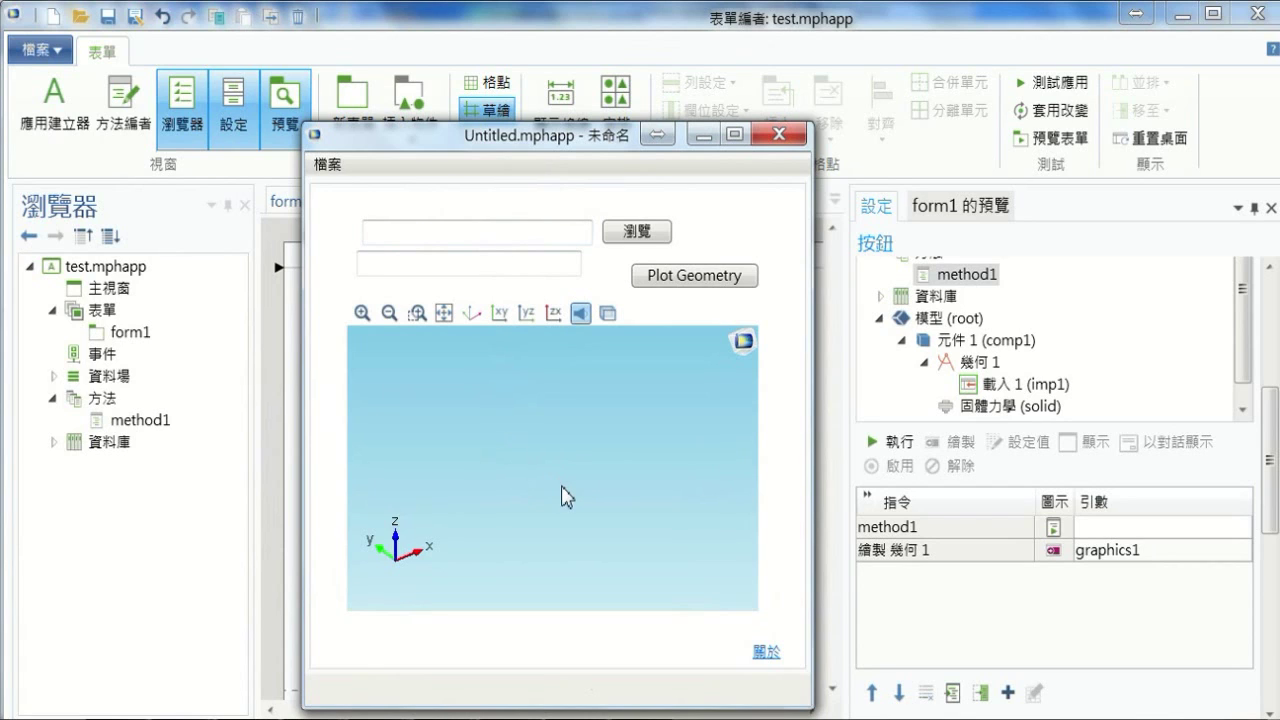
{"action": "left_click", "coordinate": [636, 240]}
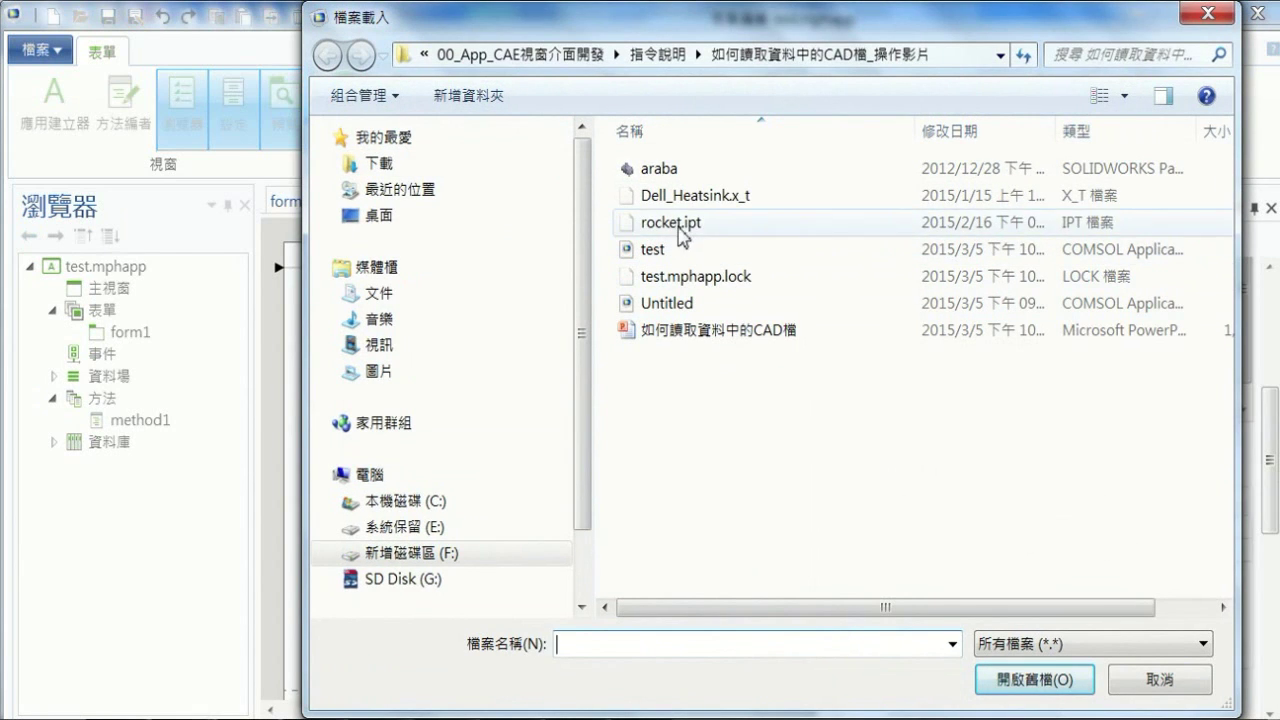
Step: Load rocket.ipt and copy its path into the second path field
{"action": "left_click", "coordinate": [679, 230]}
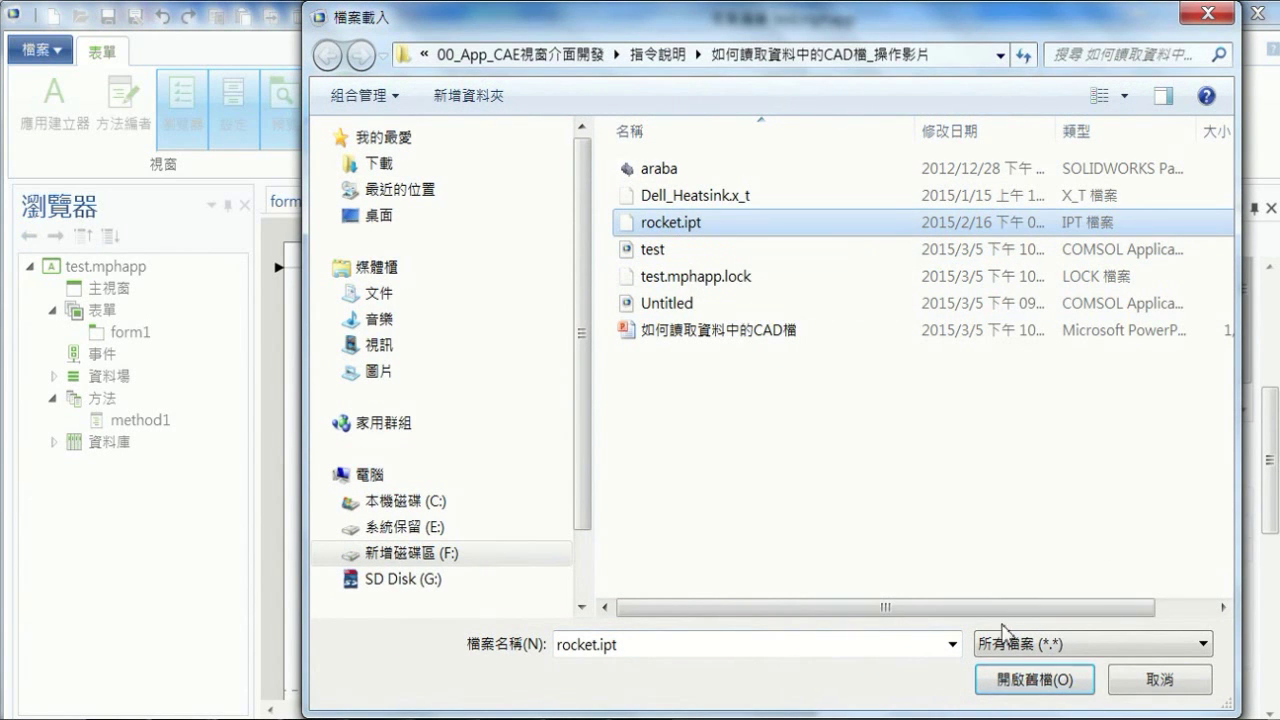
{"action": "left_click", "coordinate": [1010, 678]}
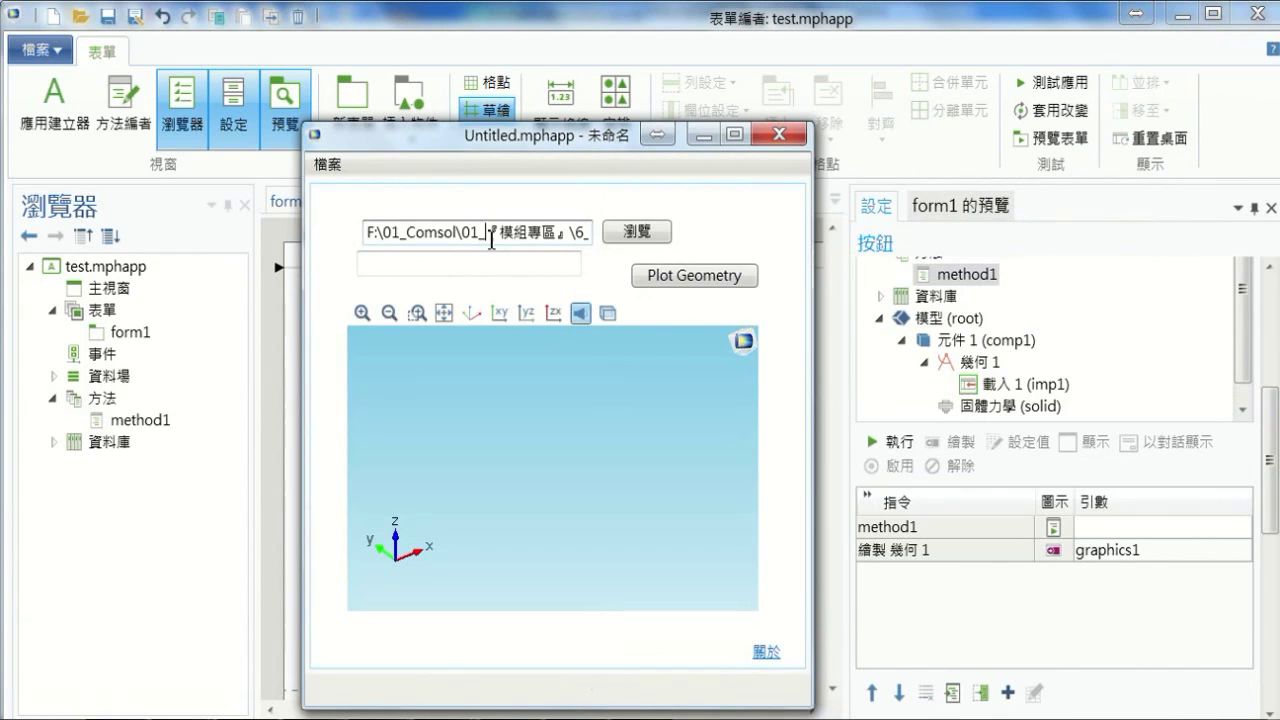
{"action": "key", "text": "shift+Right"}
{"action": "key", "text": "shift+Right"}
{"action": "key", "text": "shift+Right"}
{"action": "key", "text": "shift+Right"}
{"action": "key", "text": "shift+Right"}
{"action": "key", "text": "shift+Right"}
{"action": "key", "text": "shift+Right"}
{"action": "key", "text": "shift+Right"}
{"action": "key", "text": "shift+Right"}
{"action": "key", "text": "shift+Right"}
{"action": "key", "text": "shift+Right"}
{"action": "key", "text": "shift+Right"}
{"action": "key", "text": "shift+Right"}
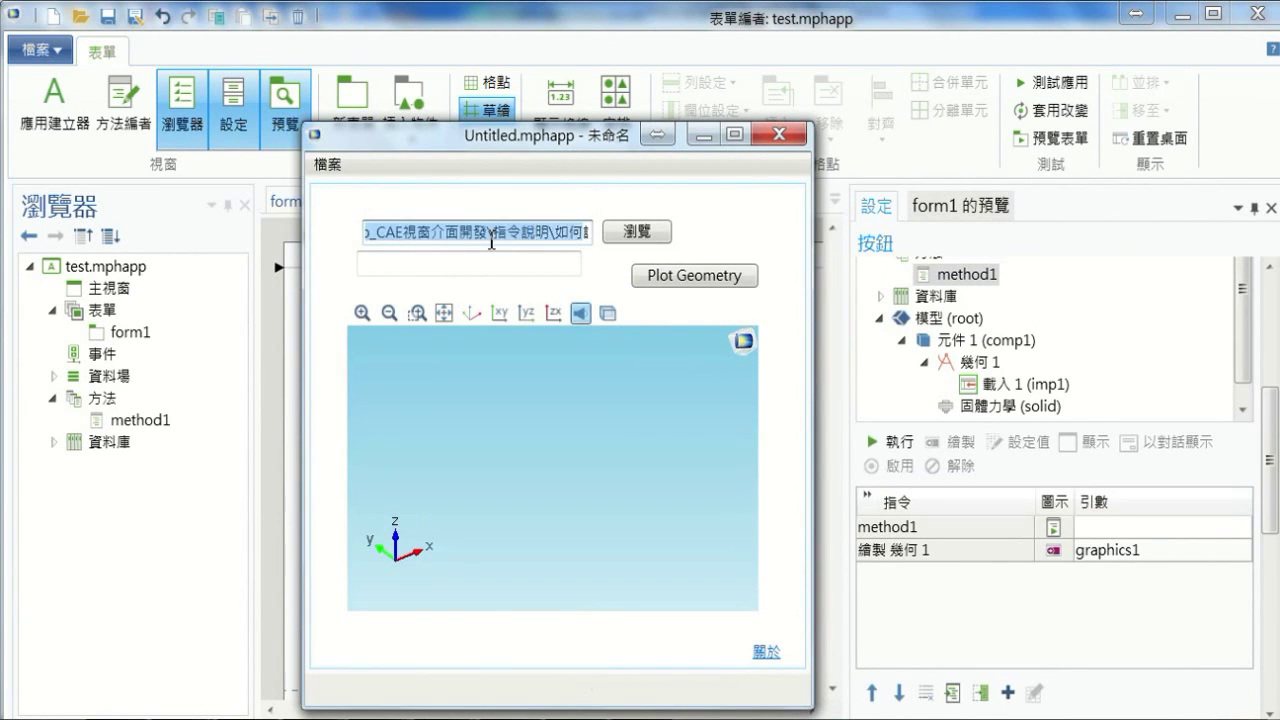
{"action": "key", "text": "shift+Right"}
{"action": "key", "text": "shift+Right"}
{"action": "key", "text": "shift+Right"}
{"action": "key", "text": "shift+Right"}
{"action": "key", "text": "shift+Right"}
{"action": "key", "text": "shift+Right"}
{"action": "key", "text": "ctrl+c"}
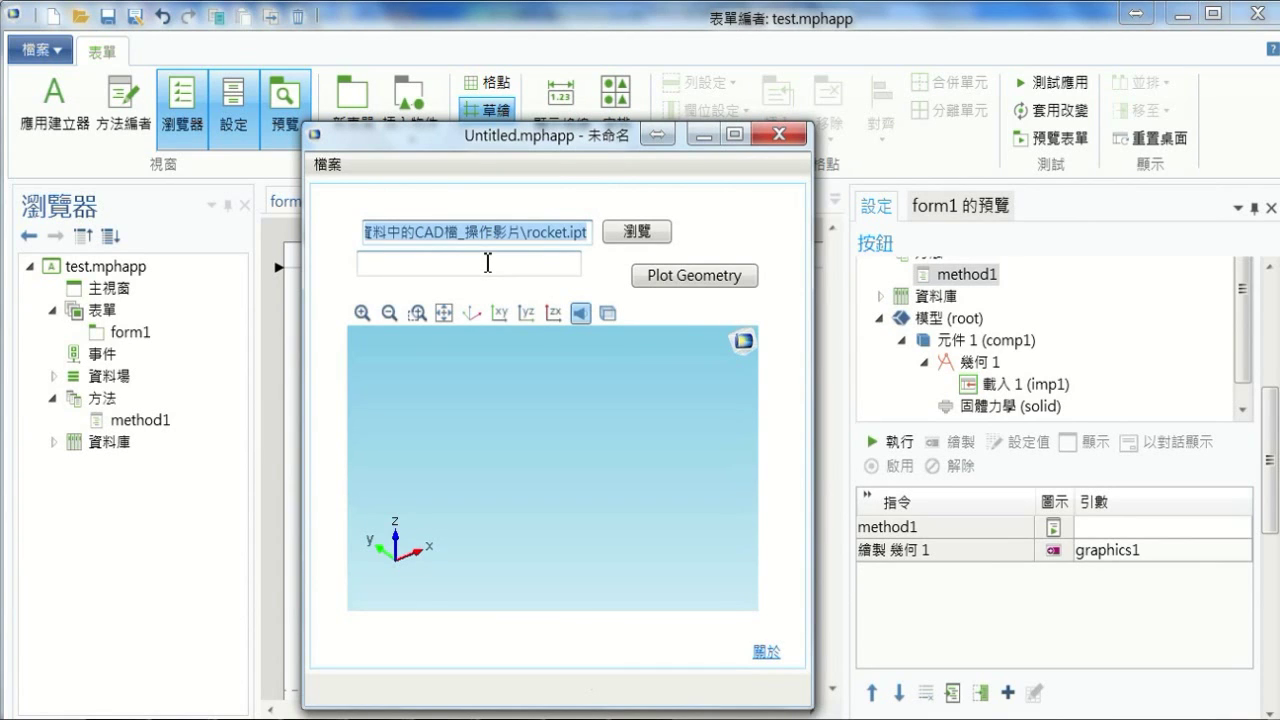
{"action": "left_click", "coordinate": [487, 264]}
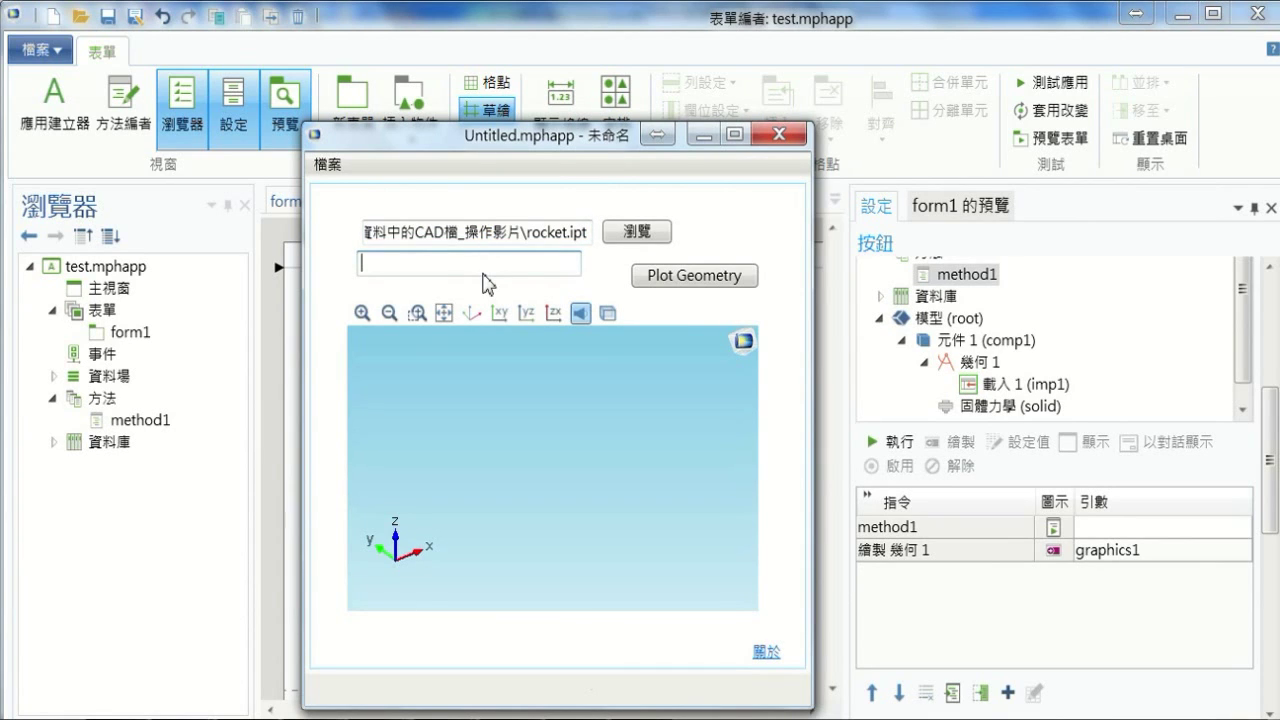
{"action": "key", "text": "ctrl+v"}
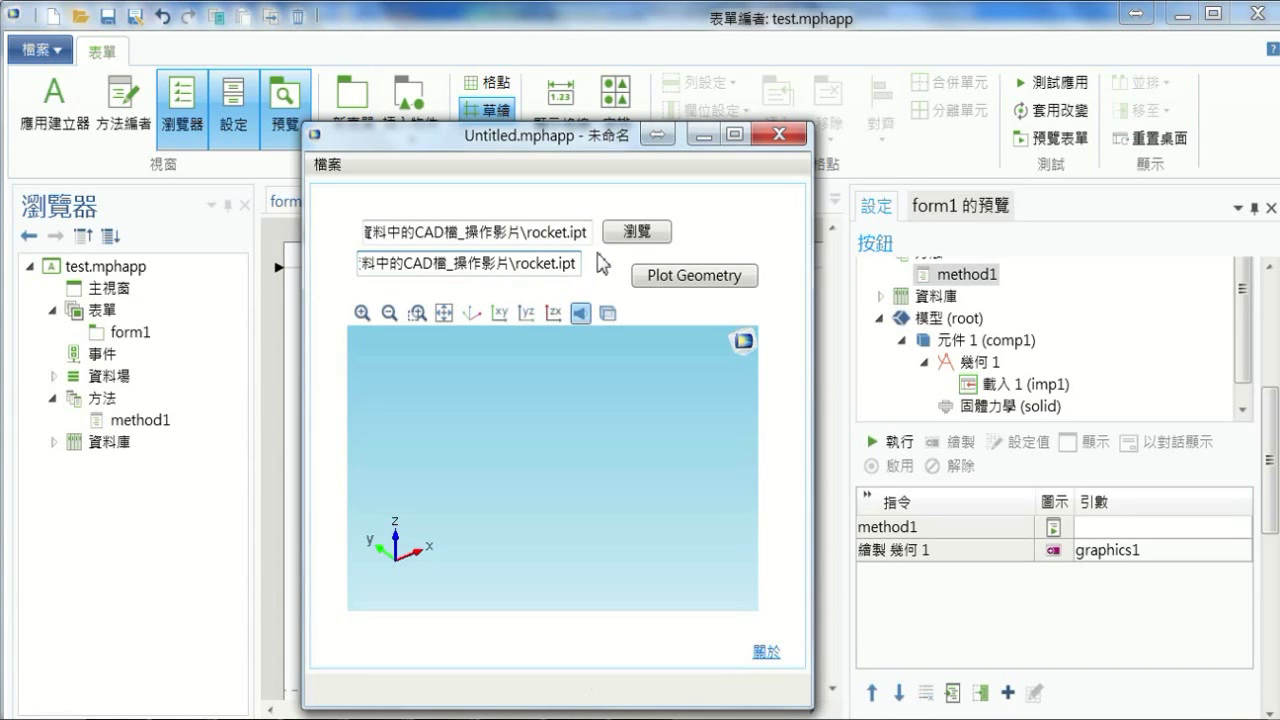
Step: Plot the rocket geometry and rotate it to a new orientation
{"action": "left_click", "coordinate": [678, 285]}
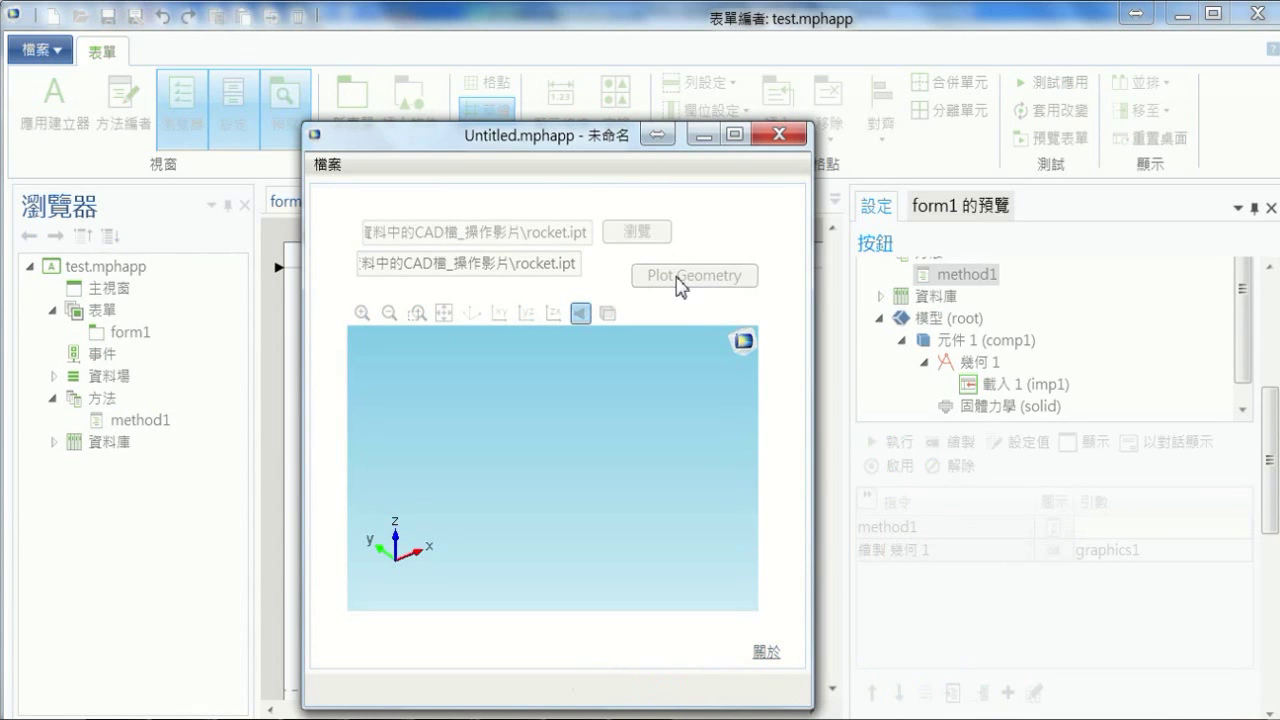
{"action": "mouse_move", "coordinate": [570, 478]}
{"action": "left_mouse_down"}
{"action": "mouse_move", "coordinate": [597, 440]}
{"action": "mouse_move", "coordinate": [629, 325]}
{"action": "left_mouse_up"}
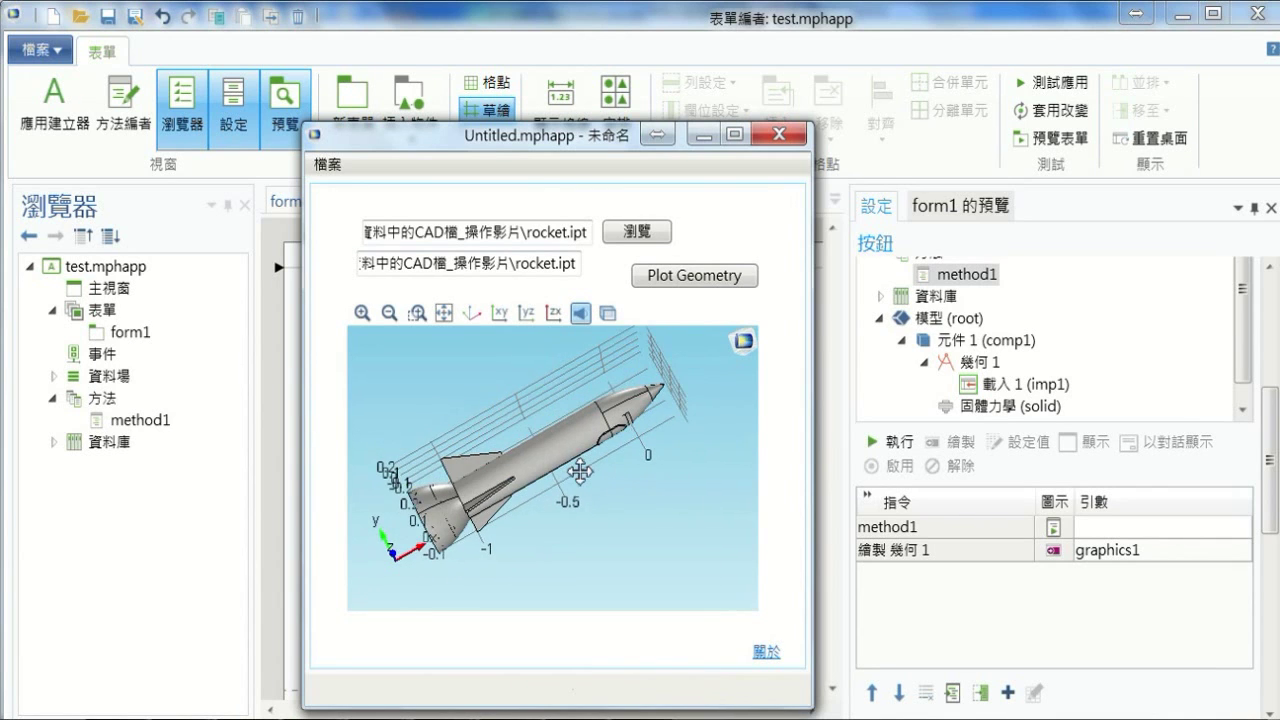
{"action": "left_click", "coordinate": [636, 232]}
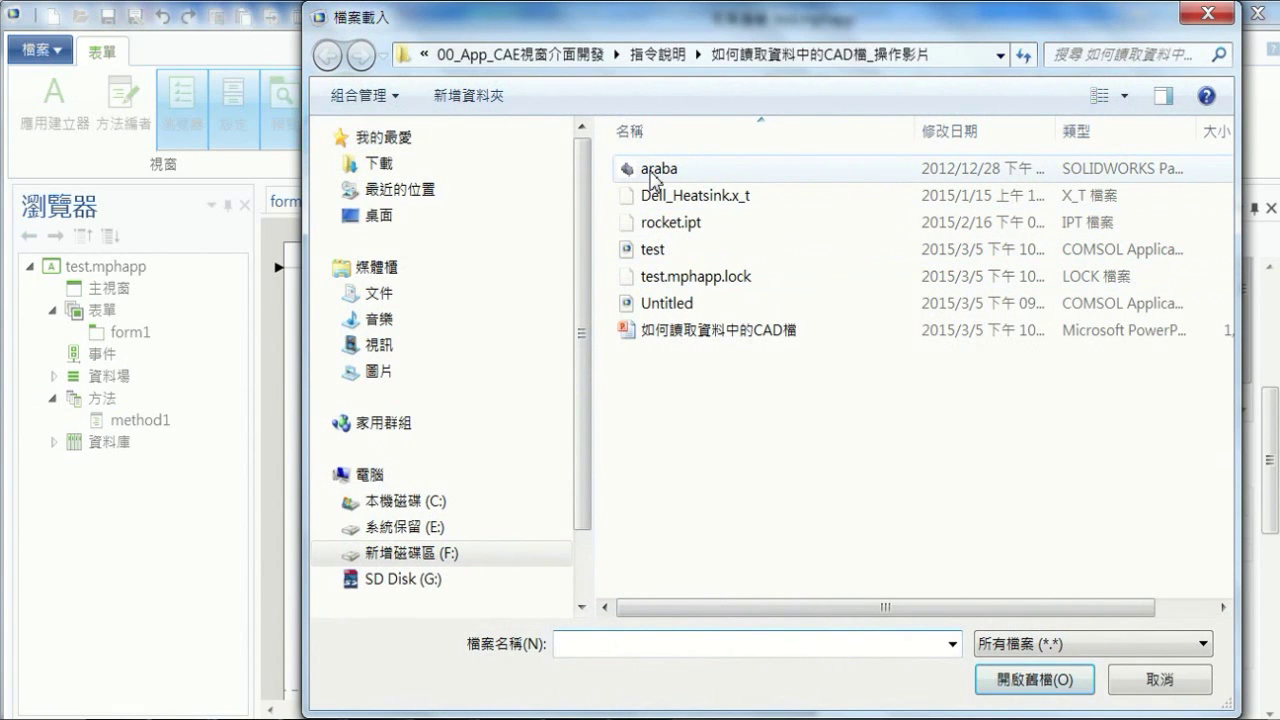
Step: Load the araba car file and replace the second field's rocket path with the araba path
{"action": "double_click", "coordinate": [654, 172]}
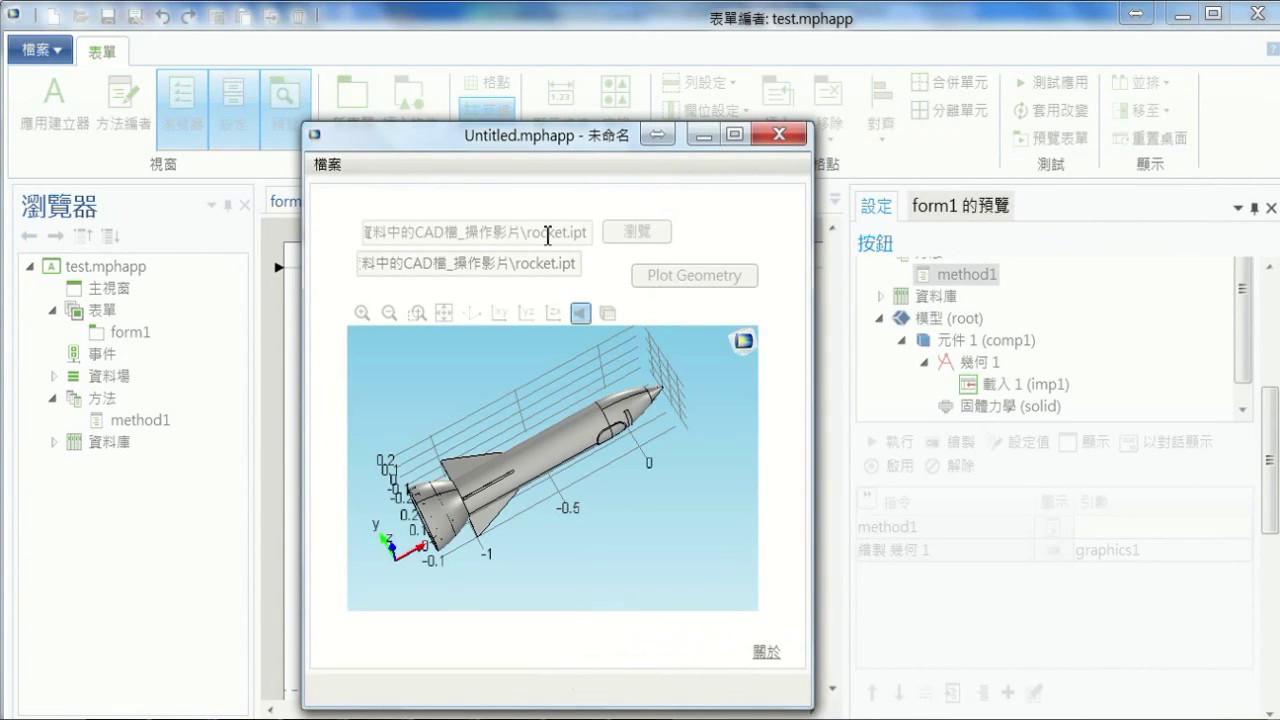
{"action": "key", "text": "Left"}
{"action": "key", "text": "Left"}
{"action": "key", "text": "Left"}
{"action": "key", "text": "Left"}
{"action": "key", "text": "Left"}
{"action": "key", "text": "Left"}
{"action": "key", "text": "Left"}
{"action": "key", "text": "Left"}
{"action": "key", "text": "Left"}
{"action": "key", "text": "Left"}
{"action": "key", "text": "Left"}
{"action": "key", "text": "Left"}
{"action": "key", "text": "Left"}
{"action": "key", "text": "Left"}
{"action": "key", "text": "Left"}
{"action": "key", "text": "ctrl+a"}
{"action": "key", "text": "ctrl+c"}
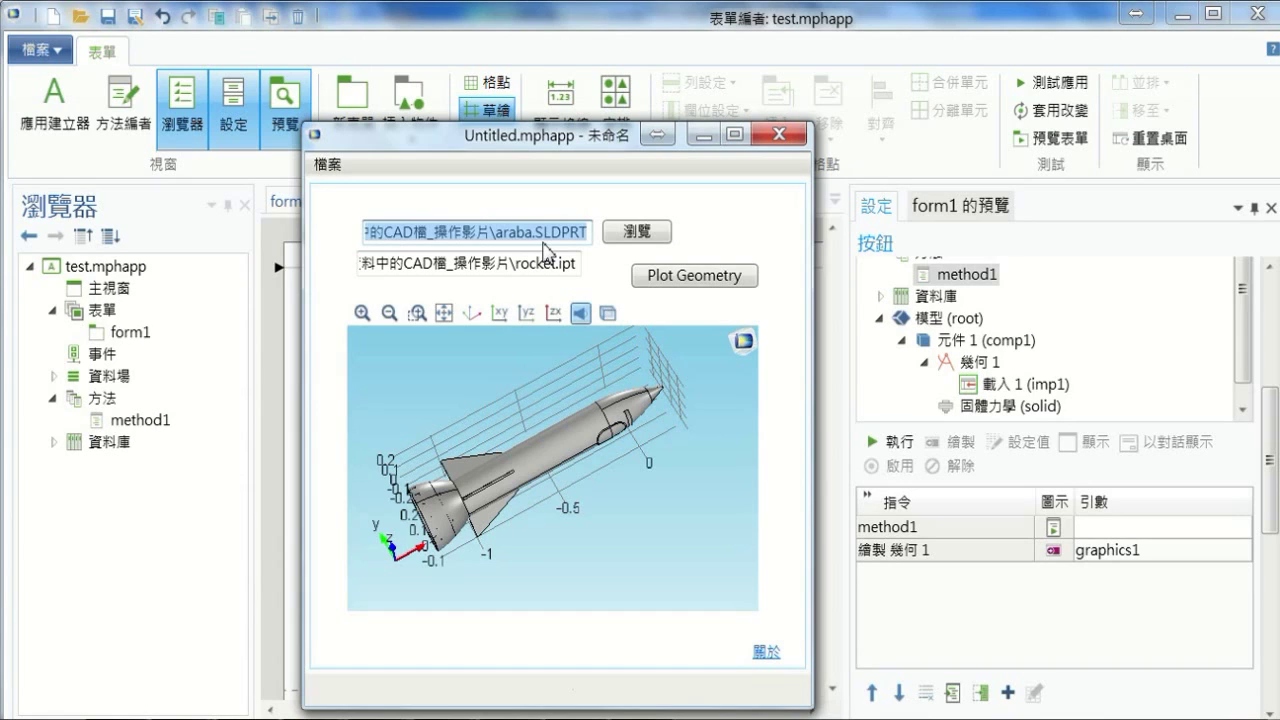
{"action": "left_click", "coordinate": [511, 266]}
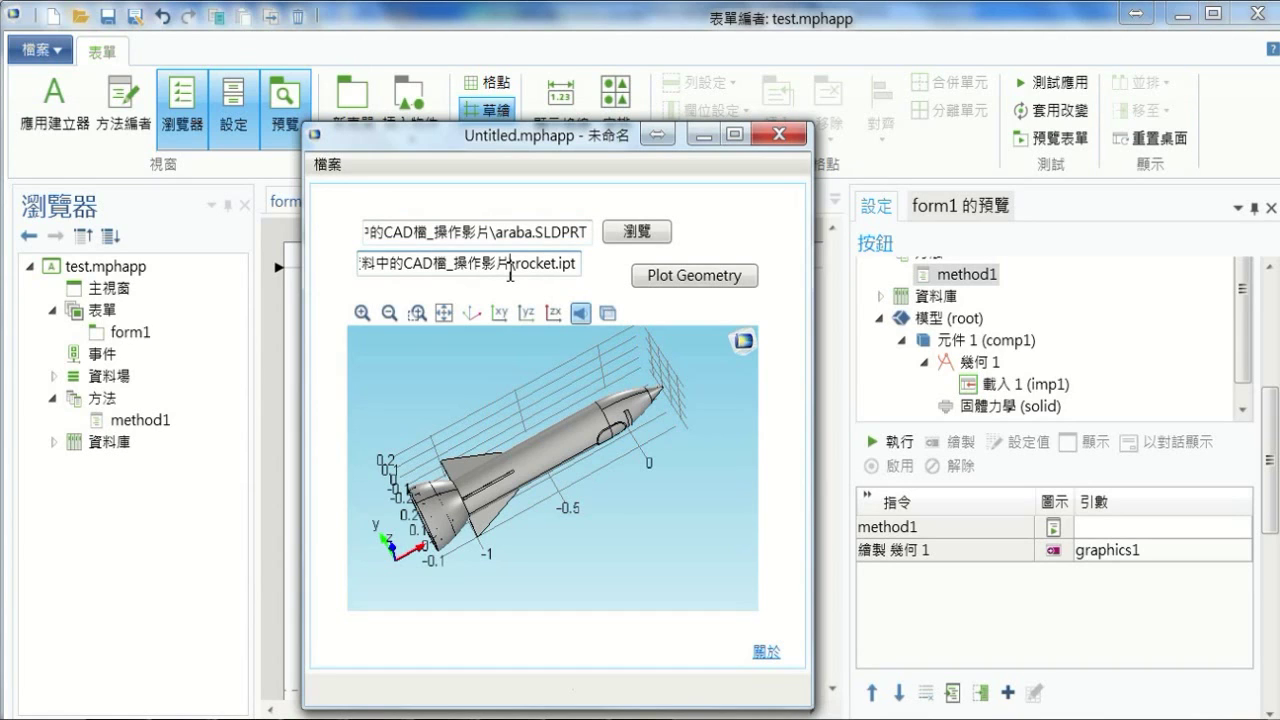
{"action": "key", "text": "Home"}
{"action": "key", "text": "ctrl+a"}
{"action": "key", "text": "BackSpace"}
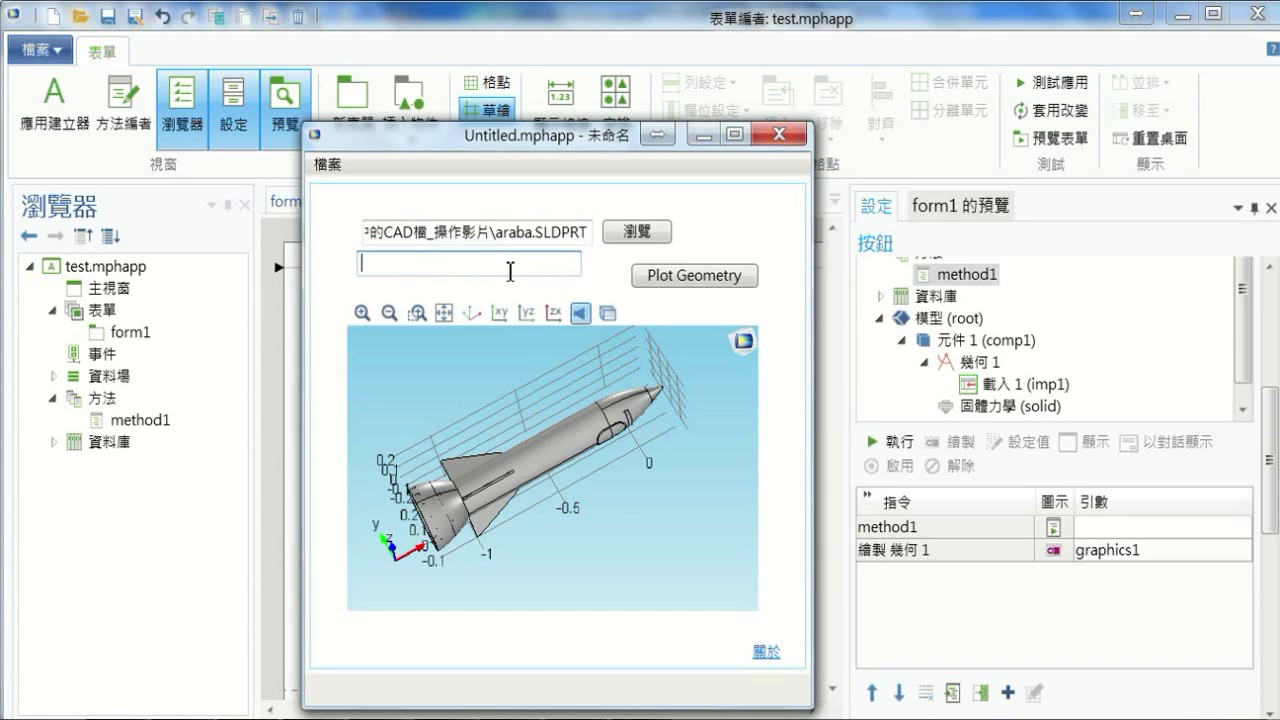
{"action": "key", "text": "ctrl+v"}
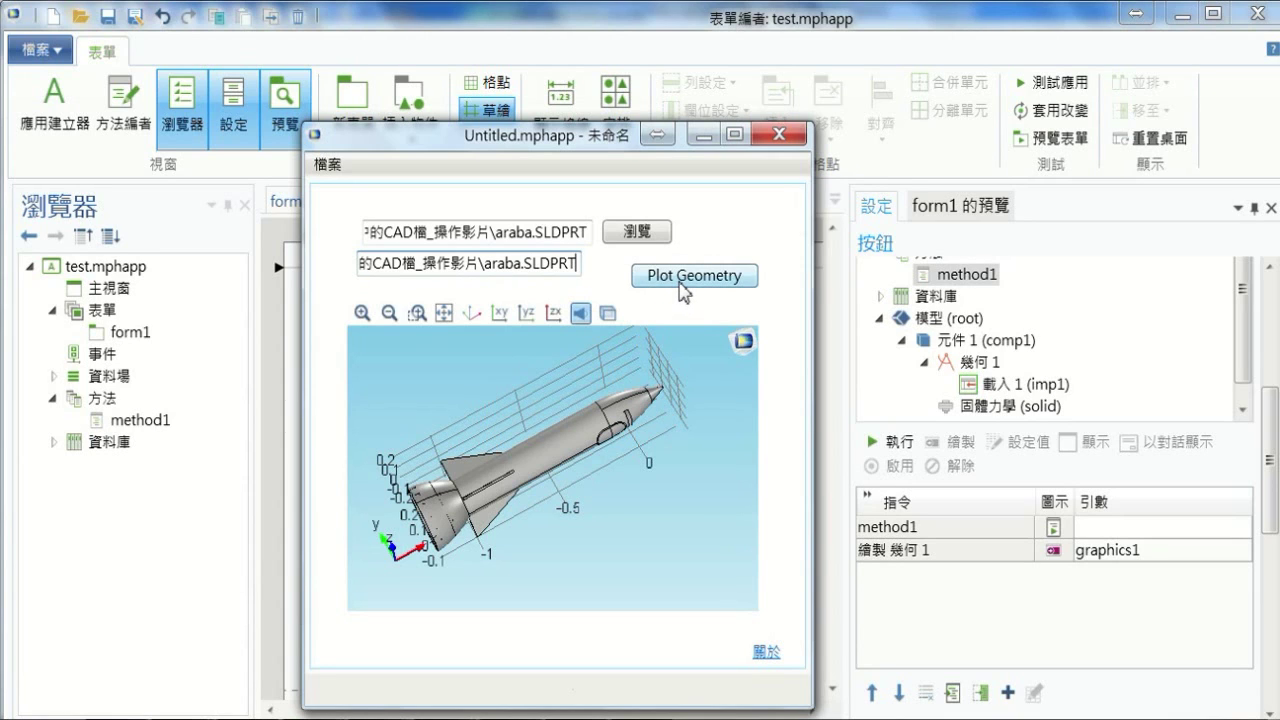
Step: Plot the car geometry, fit it in view, and rotate to a tilted top-down view
{"action": "left_click", "coordinate": [681, 285]}
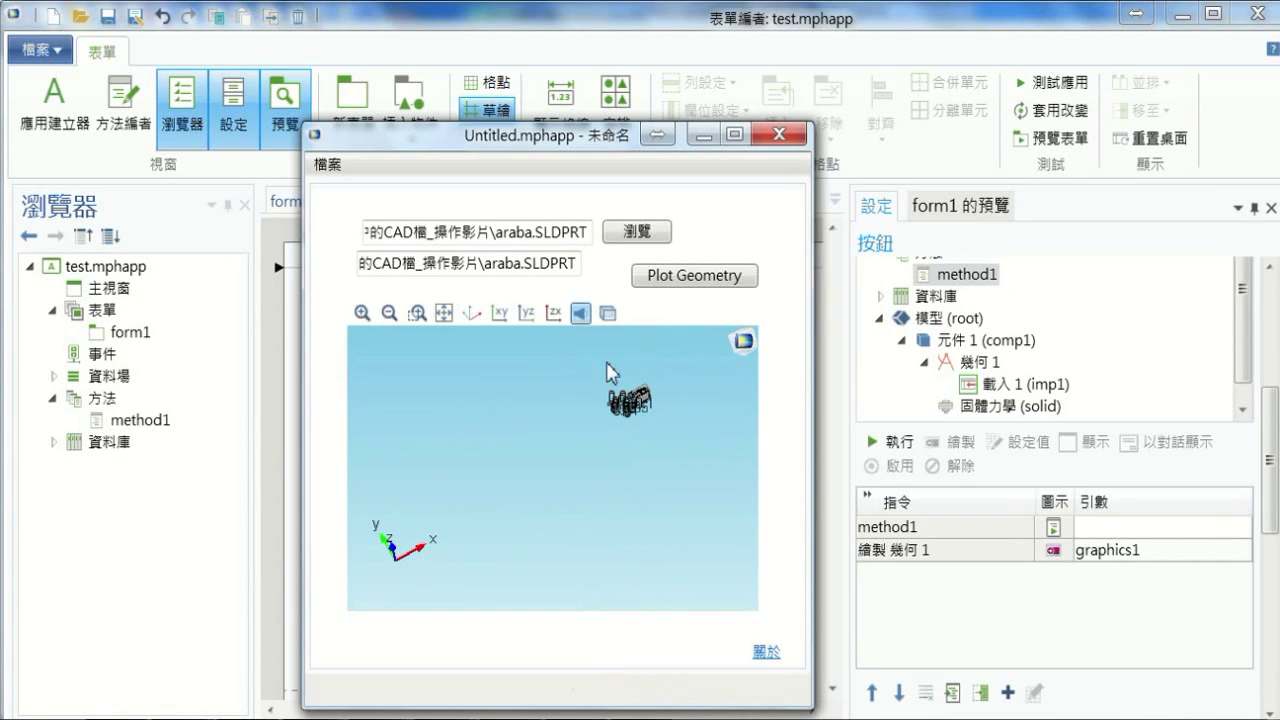
{"action": "left_click", "coordinate": [475, 318]}
{"action": "left_click_drag", "start_coordinate": [595, 436], "coordinate": [673, 453]}
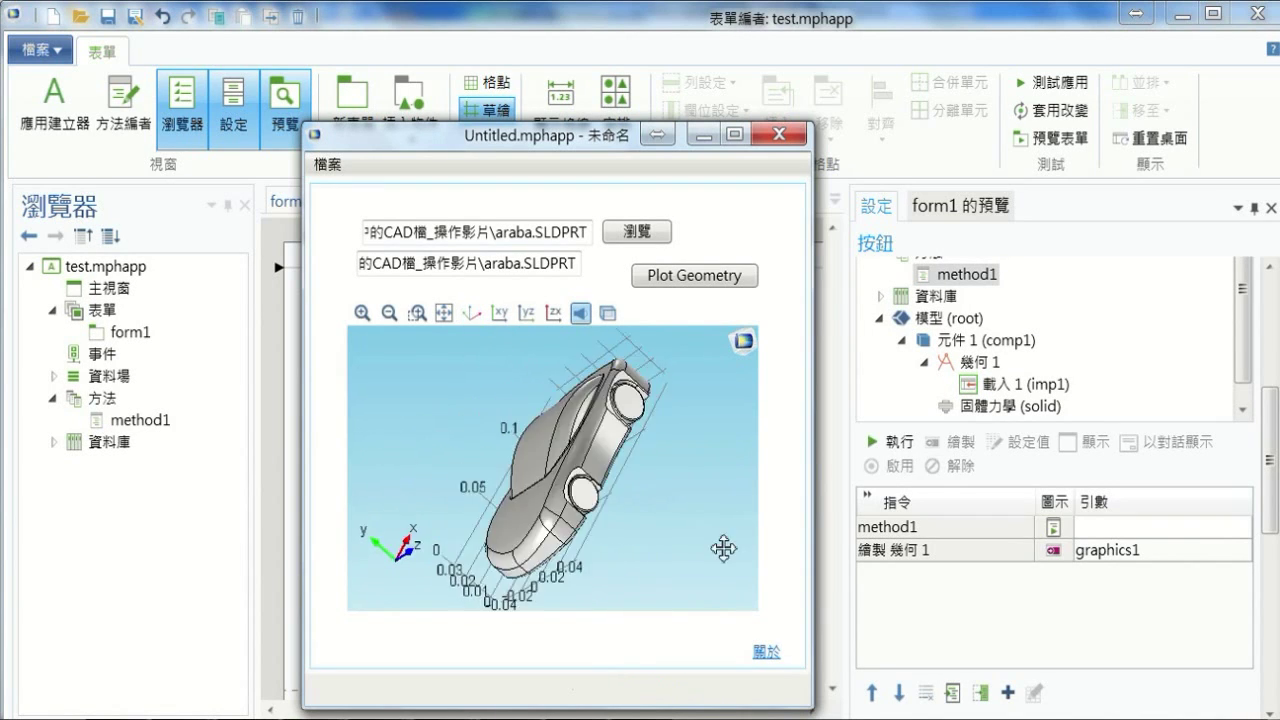
{"action": "mouse_move", "coordinate": [673, 453]}
{"action": "left_mouse_down"}
{"action": "mouse_move", "coordinate": [737, 552]}
{"action": "mouse_move", "coordinate": [727, 532]}
{"action": "left_mouse_up"}
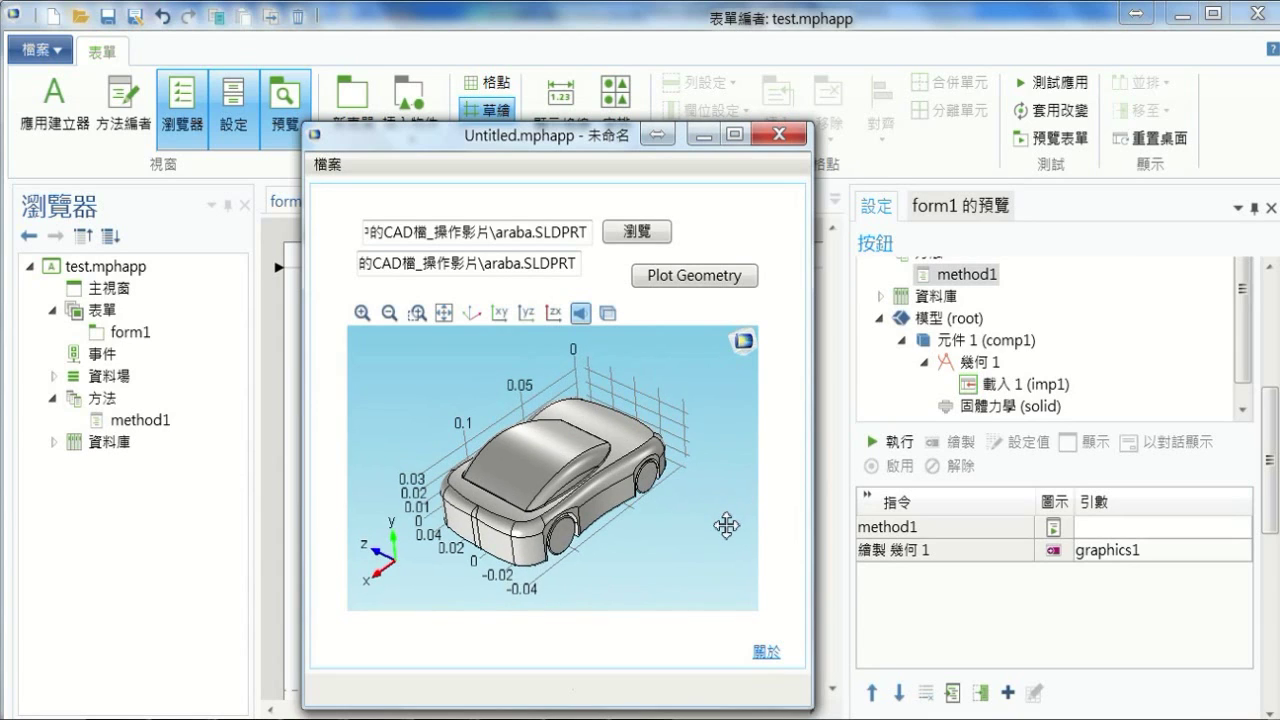